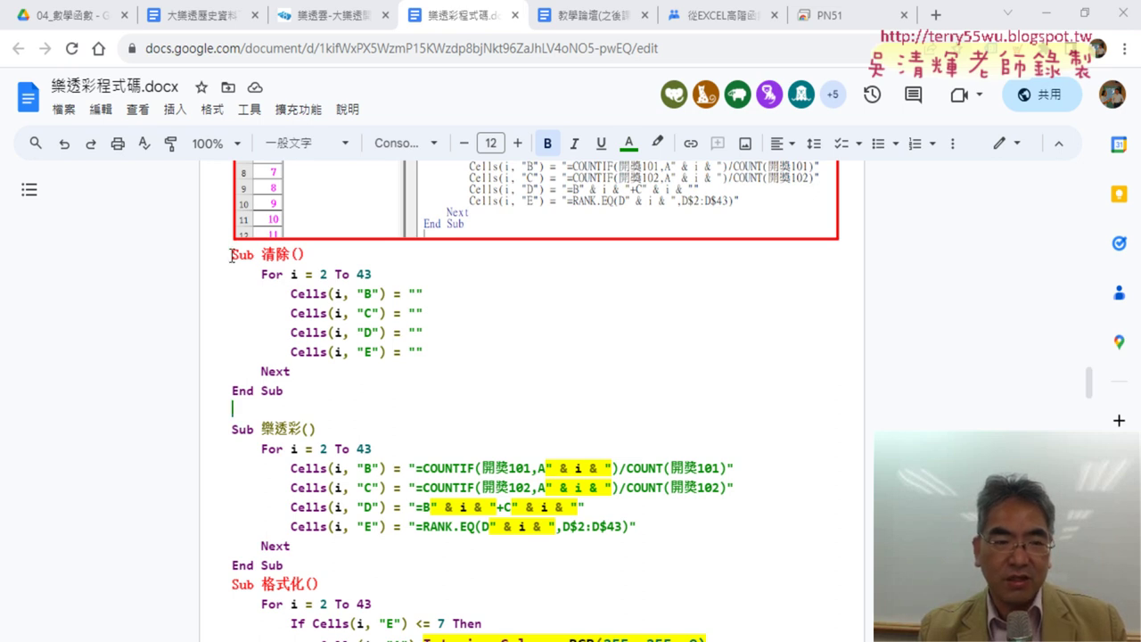
Copy the 清除 and 樂透彩 subs from the Google Doc and switch to the VBA editor.
mouse_move(232, 256)
left_mouse_down()
mouse_move(313, 390)
mouse_move(303, 573)
left_mouse_up()
key("ctrl+c")
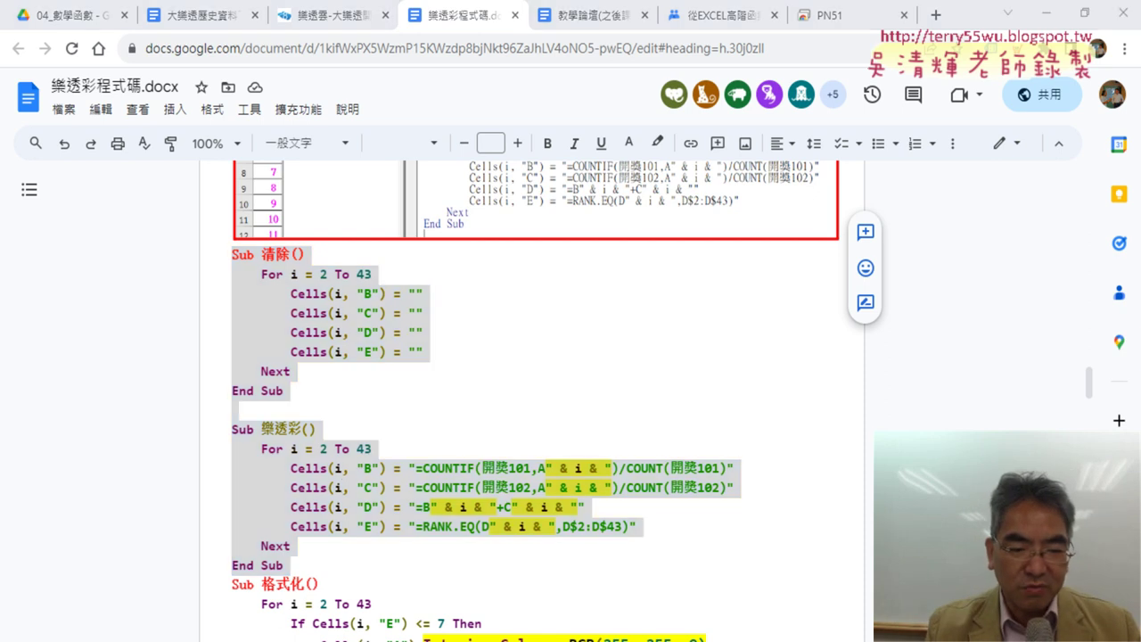
key("alt+Tab")
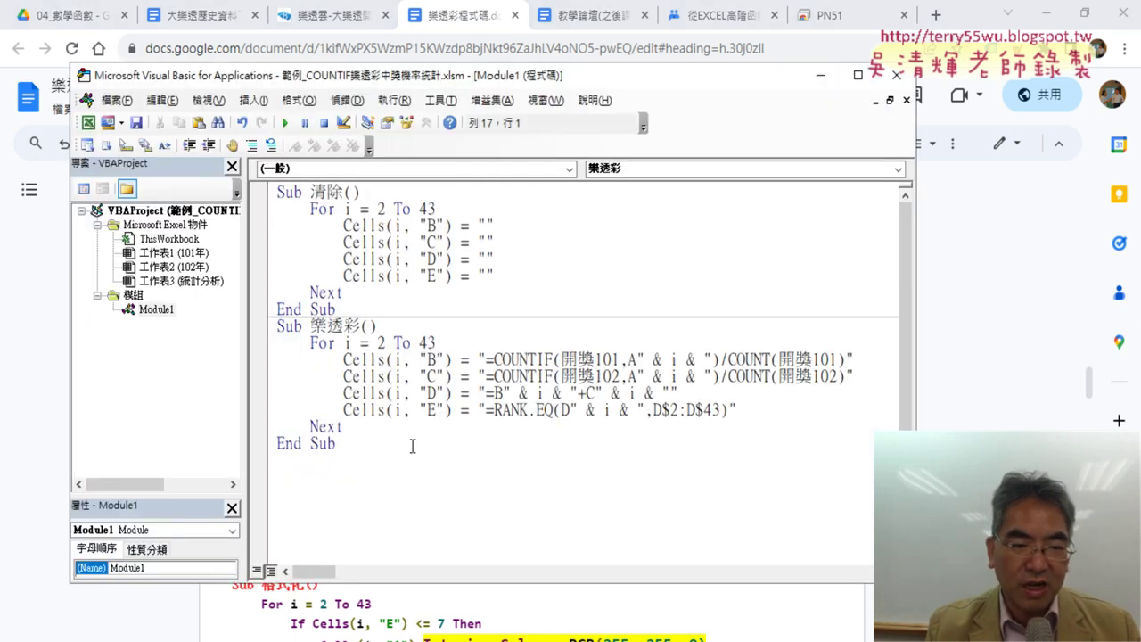
Replace Module1's old code with the pasted 清除 and 樂透彩 subs.
left_click_drag(353, 464, 236, 173)
key("Delete")
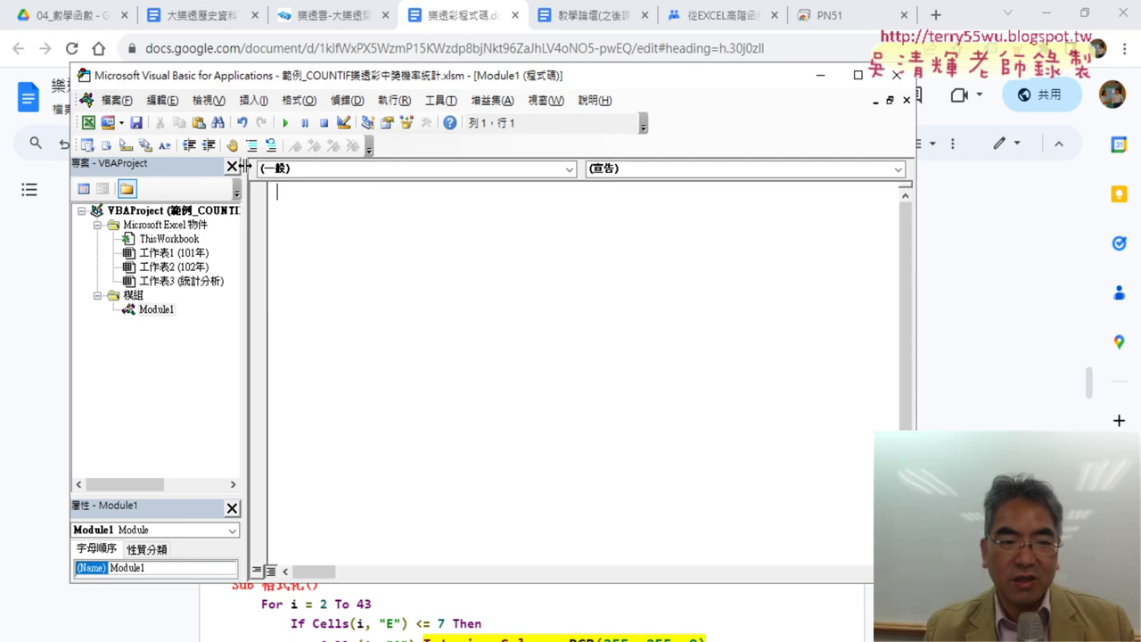
right_click(174, 284)
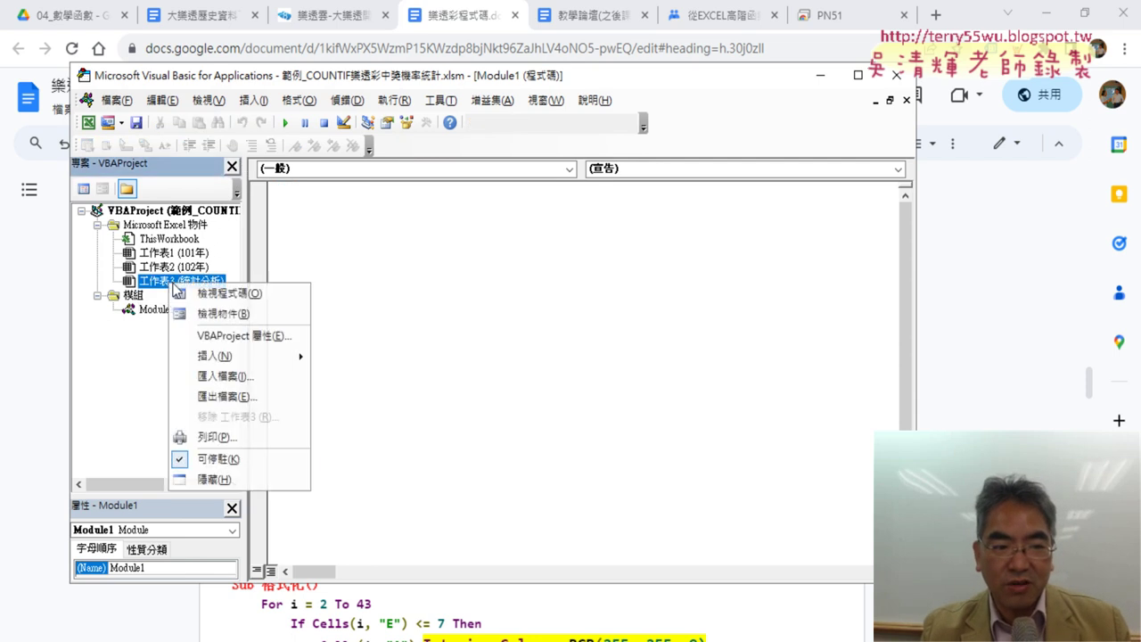
mouse_move(248, 359)
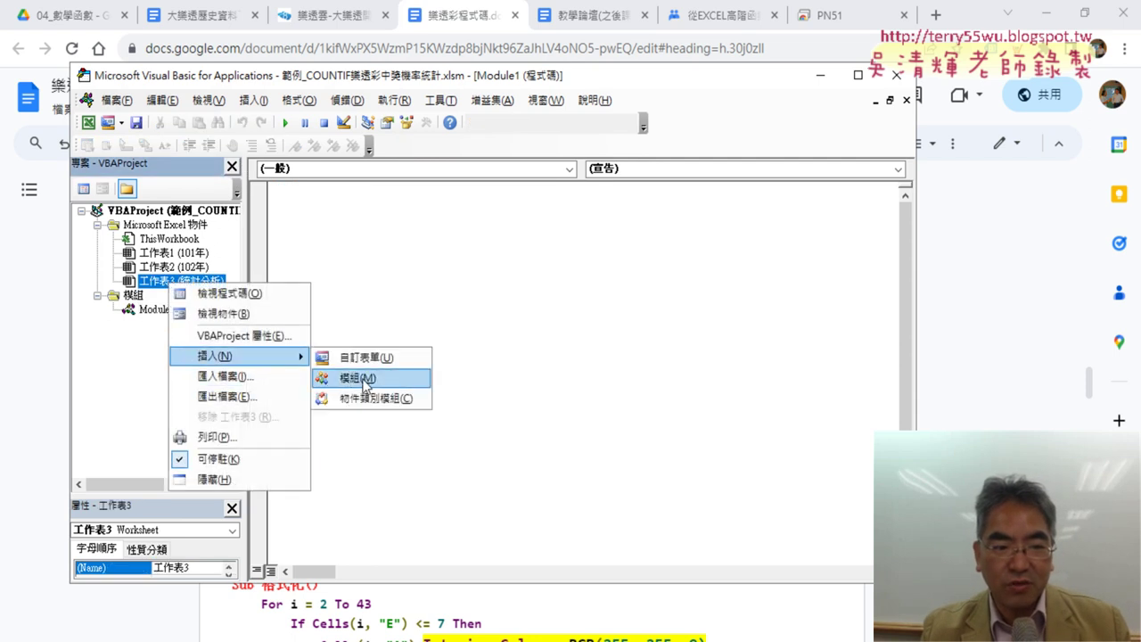
left_click(156, 314)
double_click(157, 314)
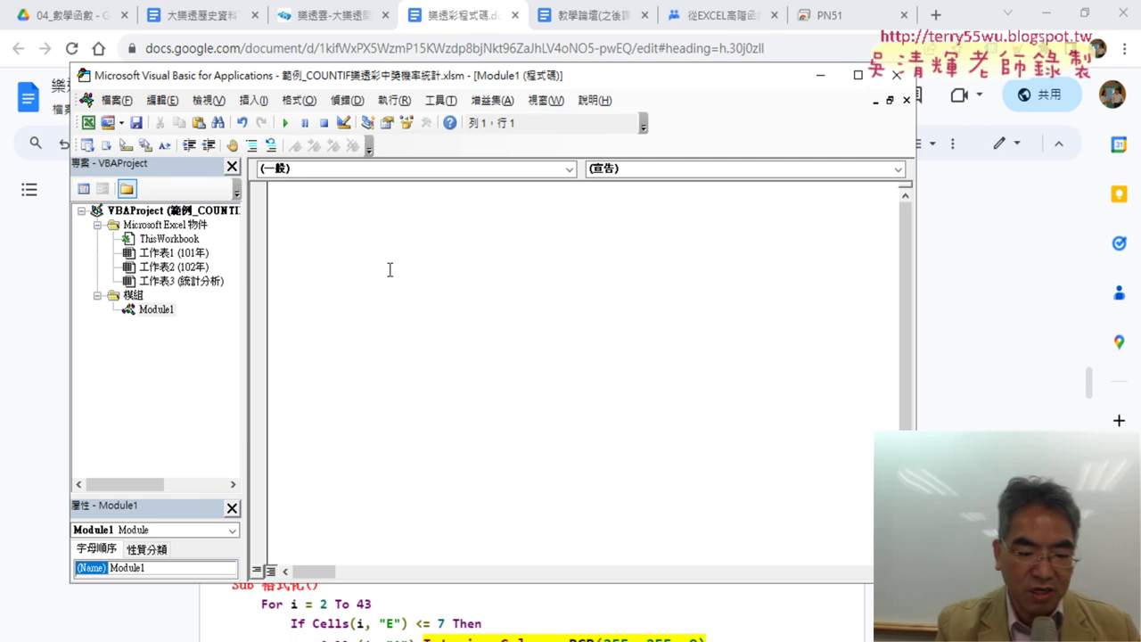
key("ctrl+v")
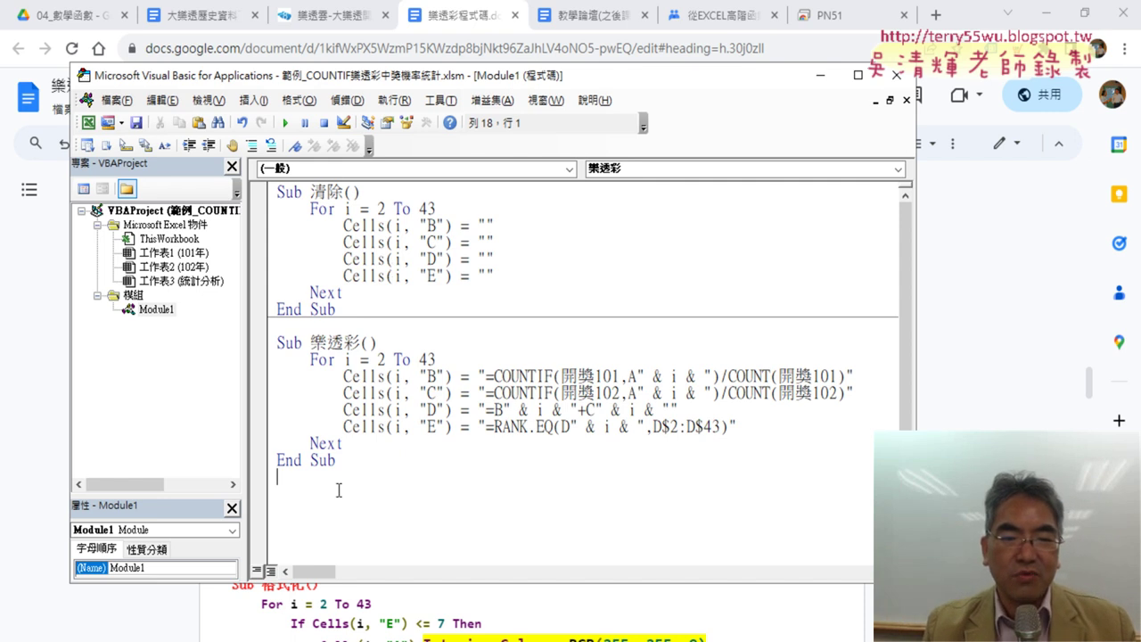
Delete all of Module1's code, then undo to restore it.
left_click_drag(339, 490, 252, 175)
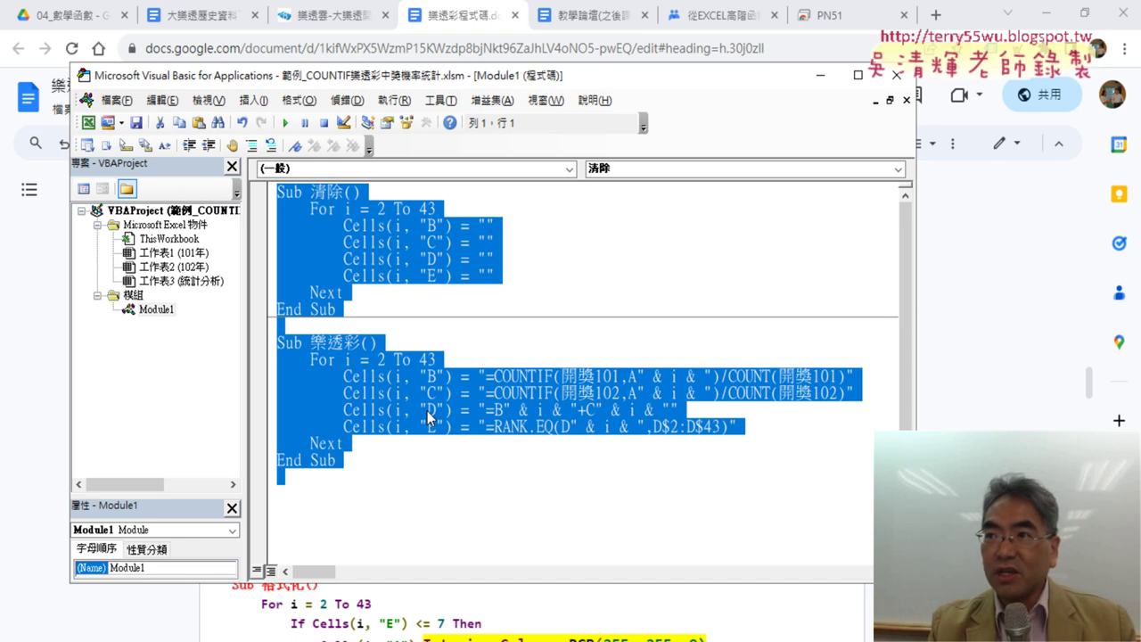
key("Delete")
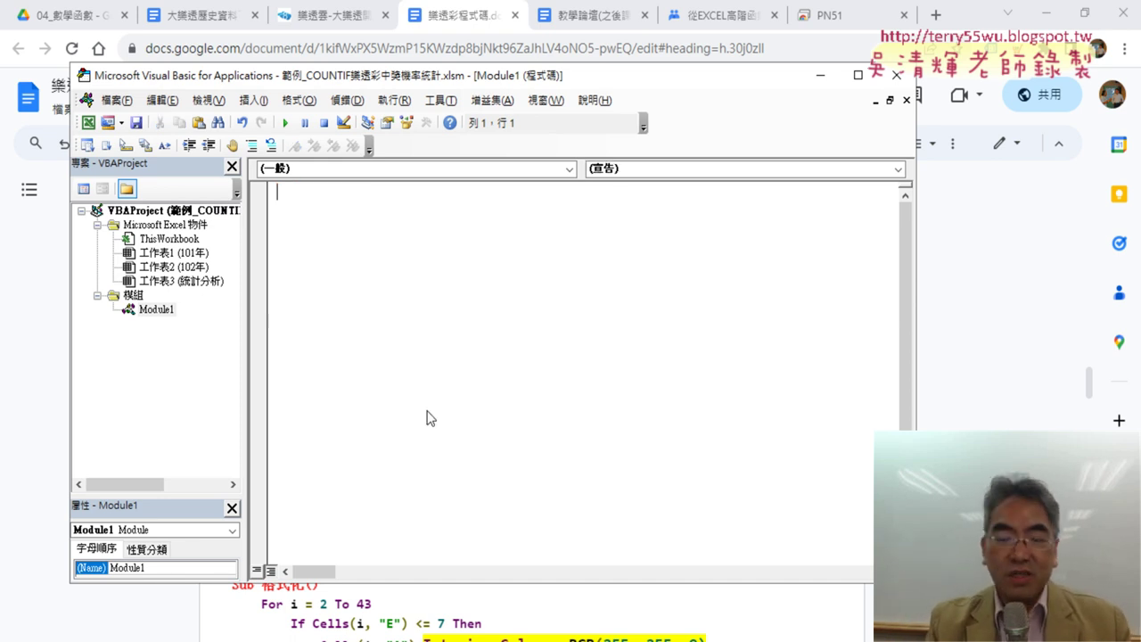
key("ctrl+z")
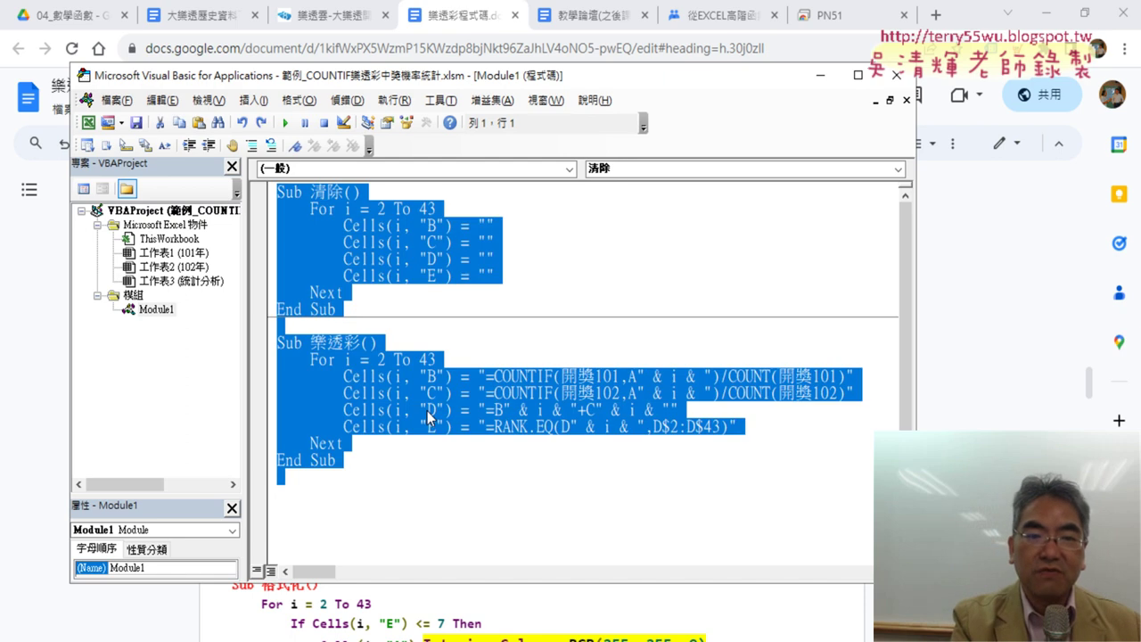
Highlight the 清除 Cells lines and the COUNTIF string, then minimize the browser.
left_click(523, 293)
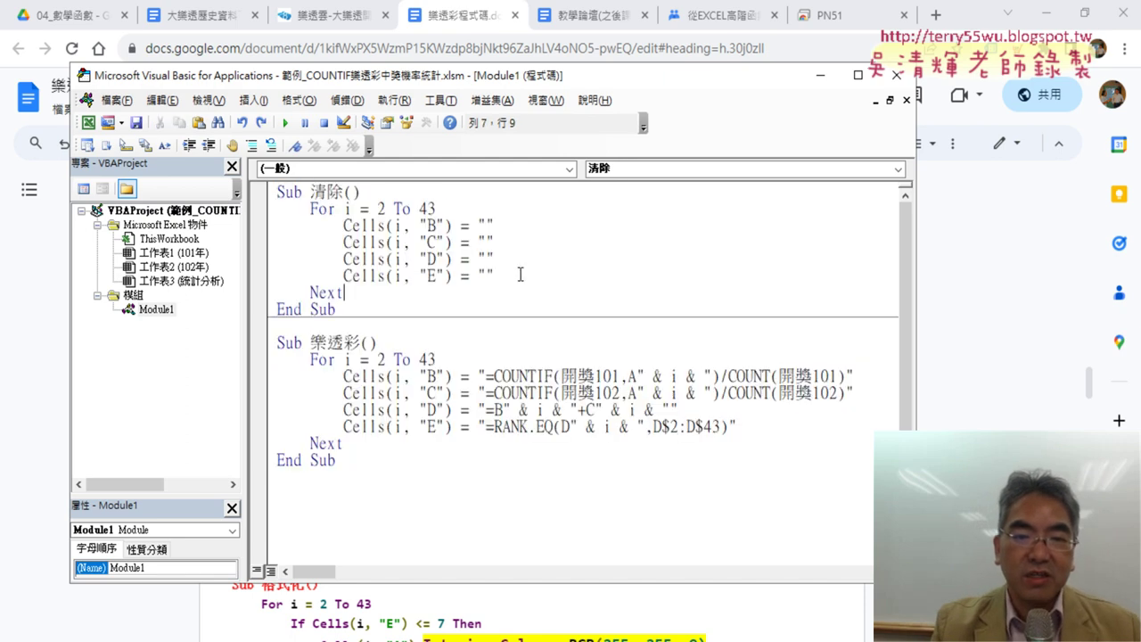
left_click_drag(520, 275, 277, 243)
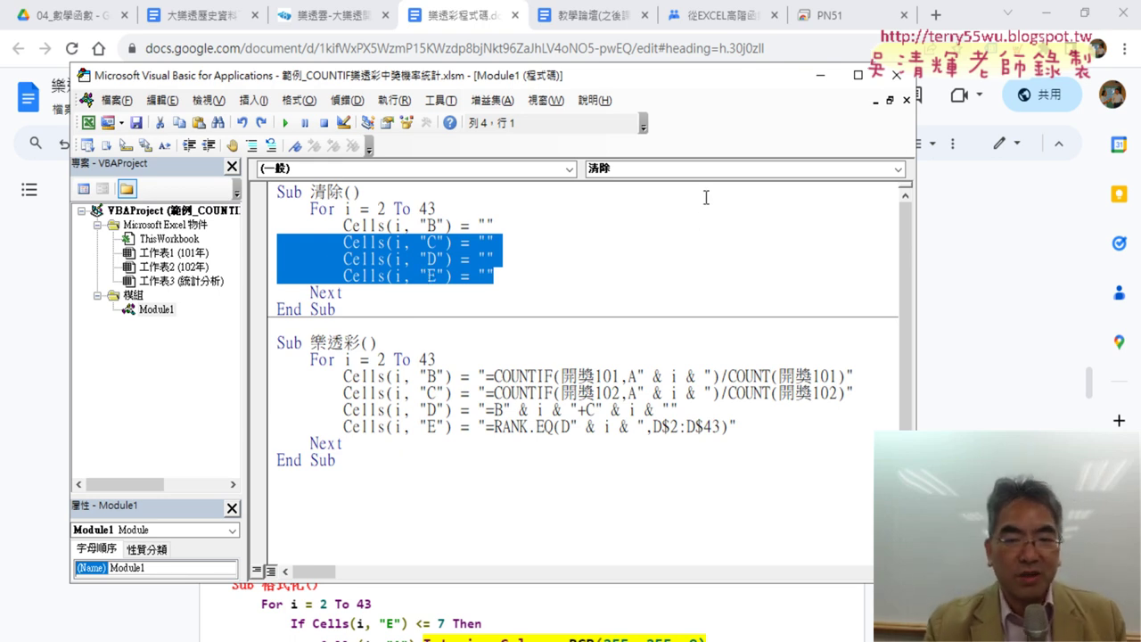
left_click_drag(487, 375, 841, 377)
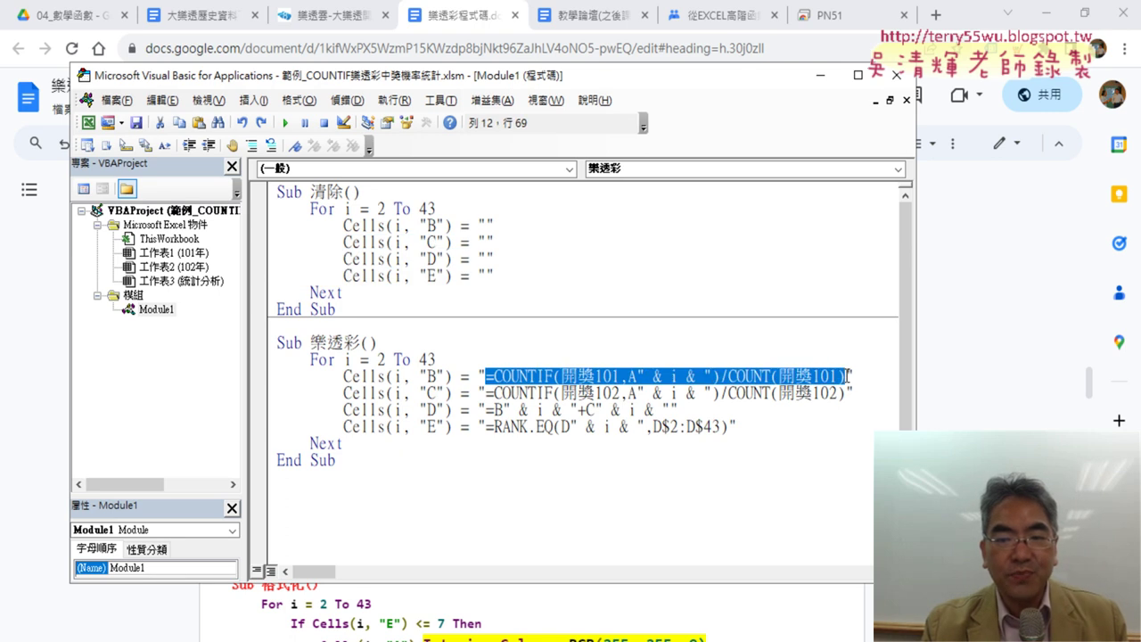
left_click(664, 360)
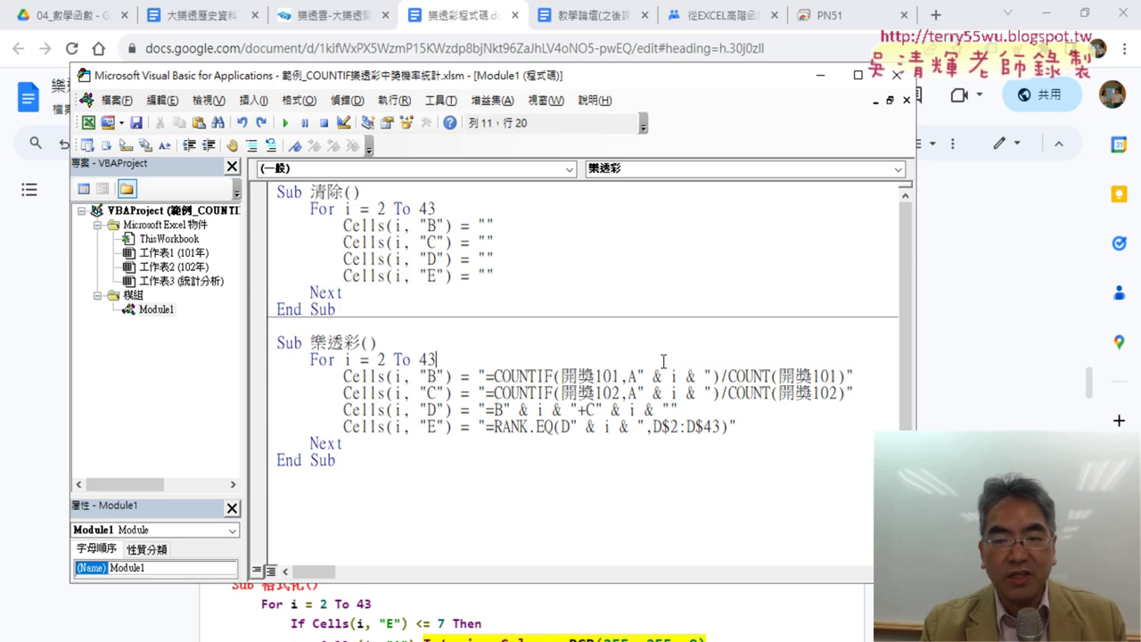
left_click_drag(636, 375, 705, 376)
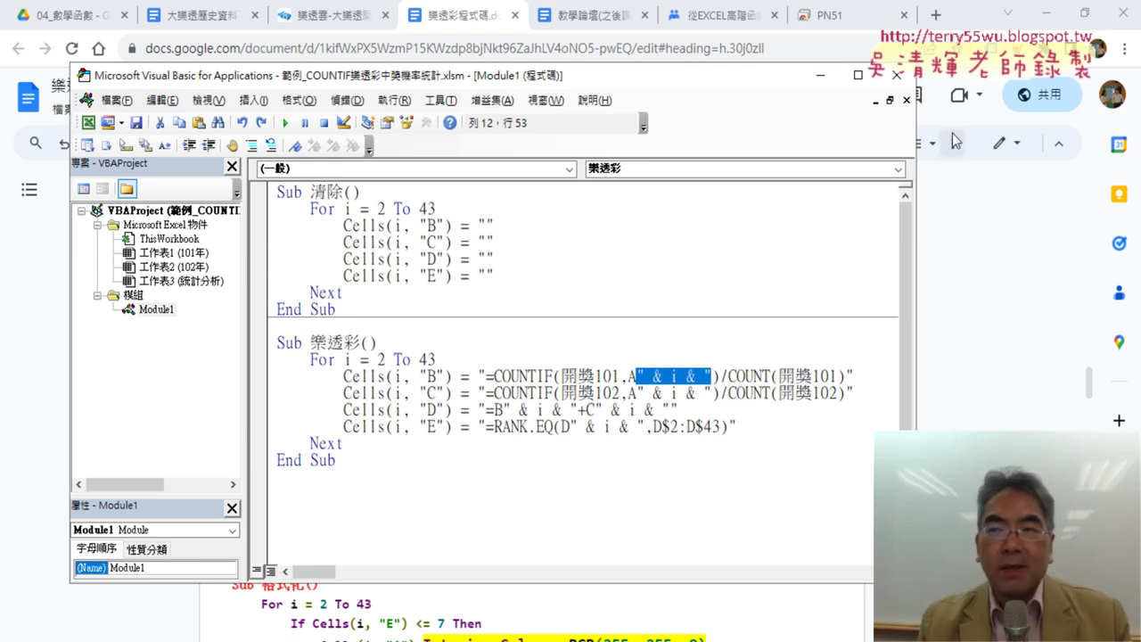
left_click(1034, 18)
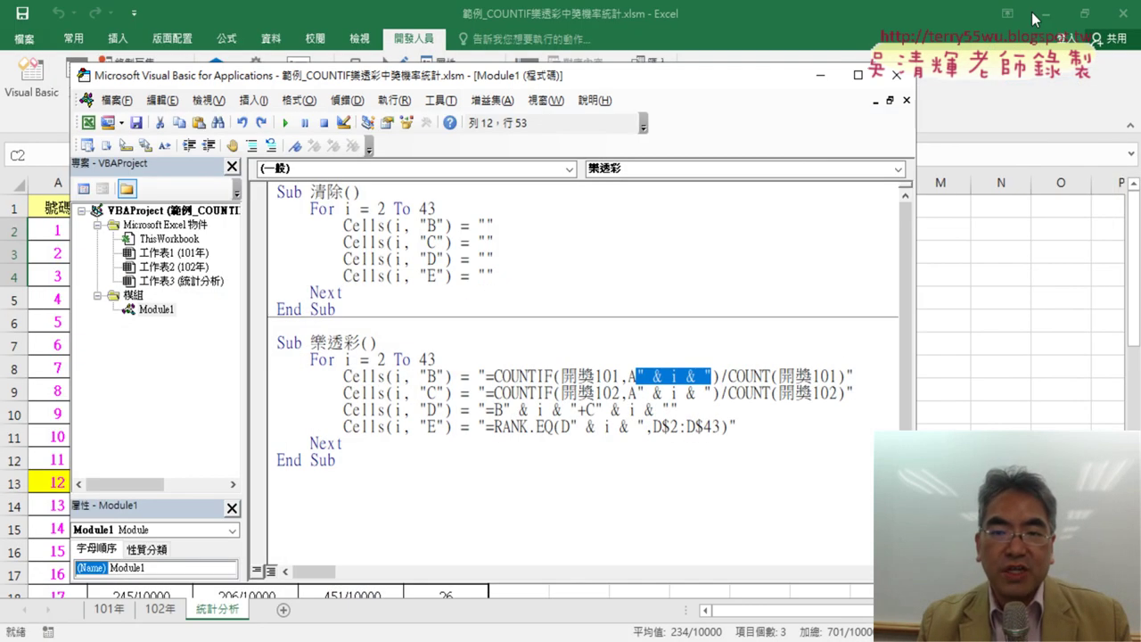
Resize and move the VBA editor so the worksheet and macro buttons show.
left_click_drag(918, 170, 593, 196)
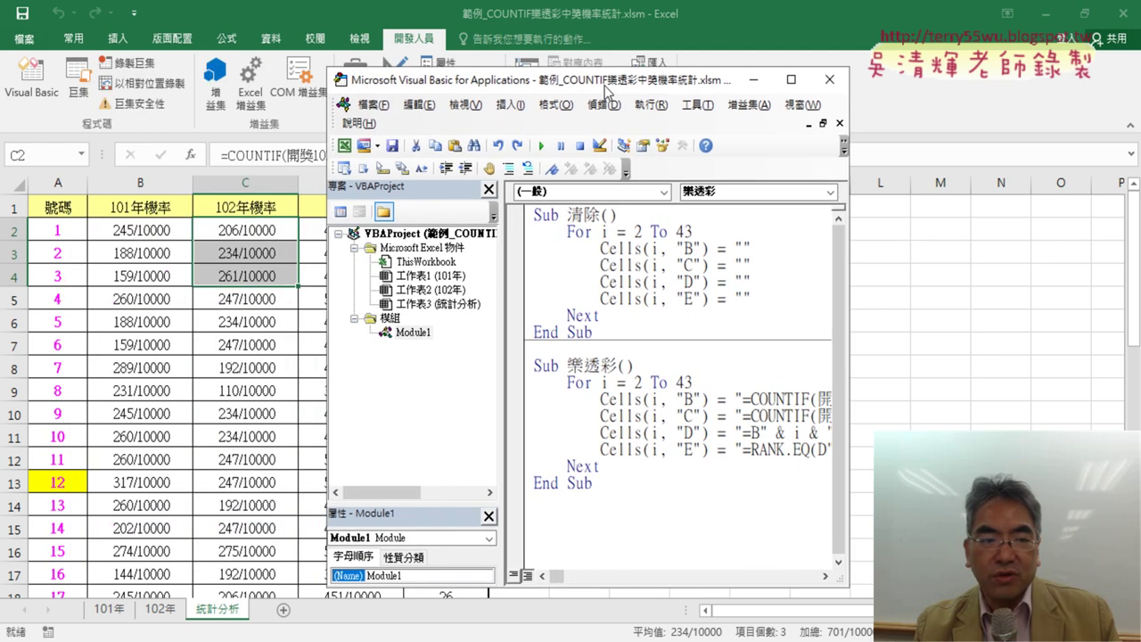
left_click_drag(355, 84, 740, 82)
left_click(52, 229)
scroll(54, 240, "down", 5)
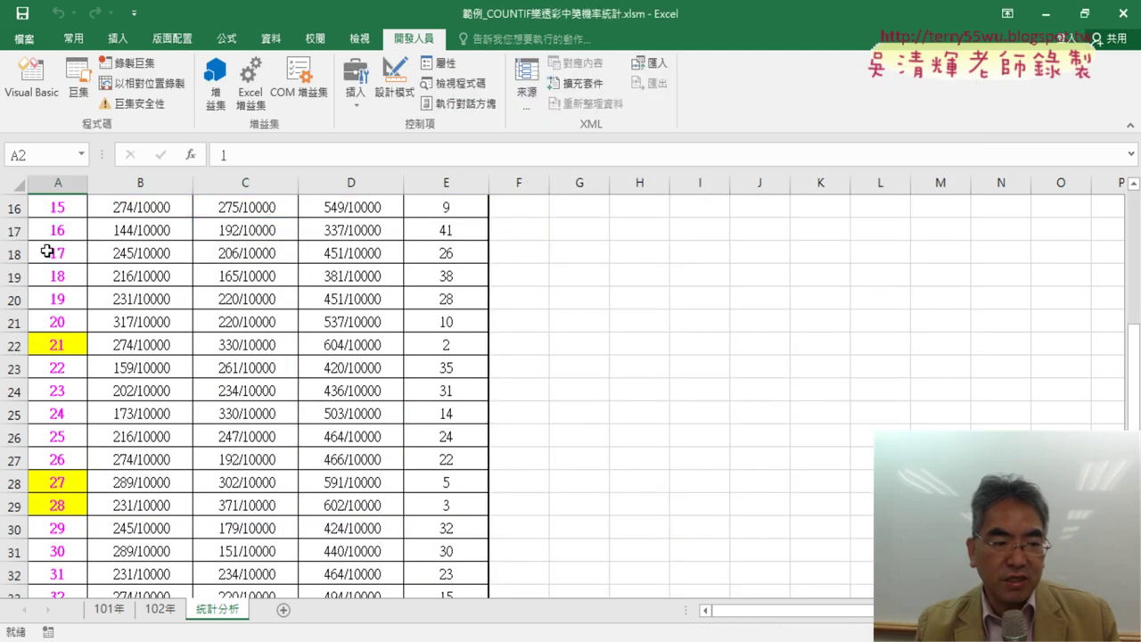
scroll(56, 401, "down", 4)
Clear the yellow fill from number cells A2:A43 with No Fill.
left_click(58, 552, "shift")
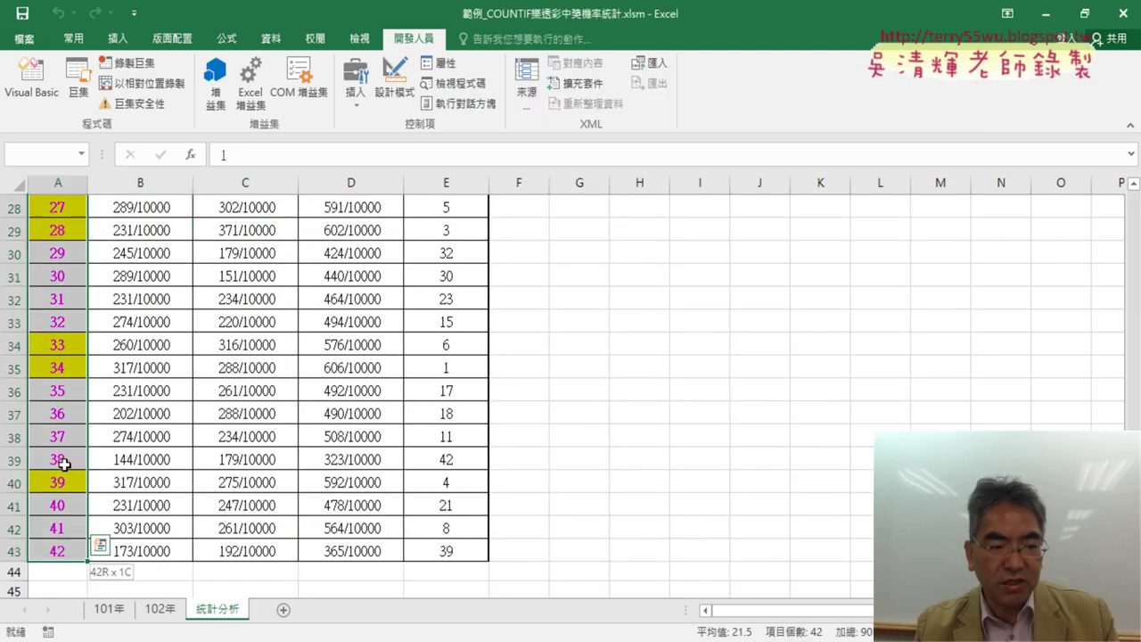
left_click(75, 39)
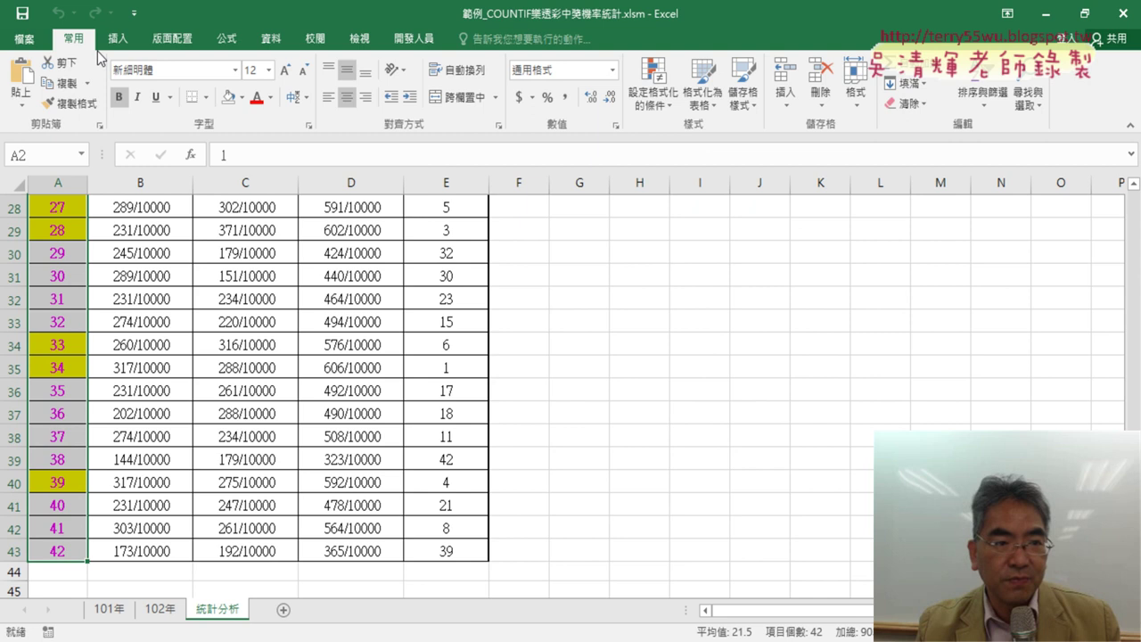
left_click(242, 97)
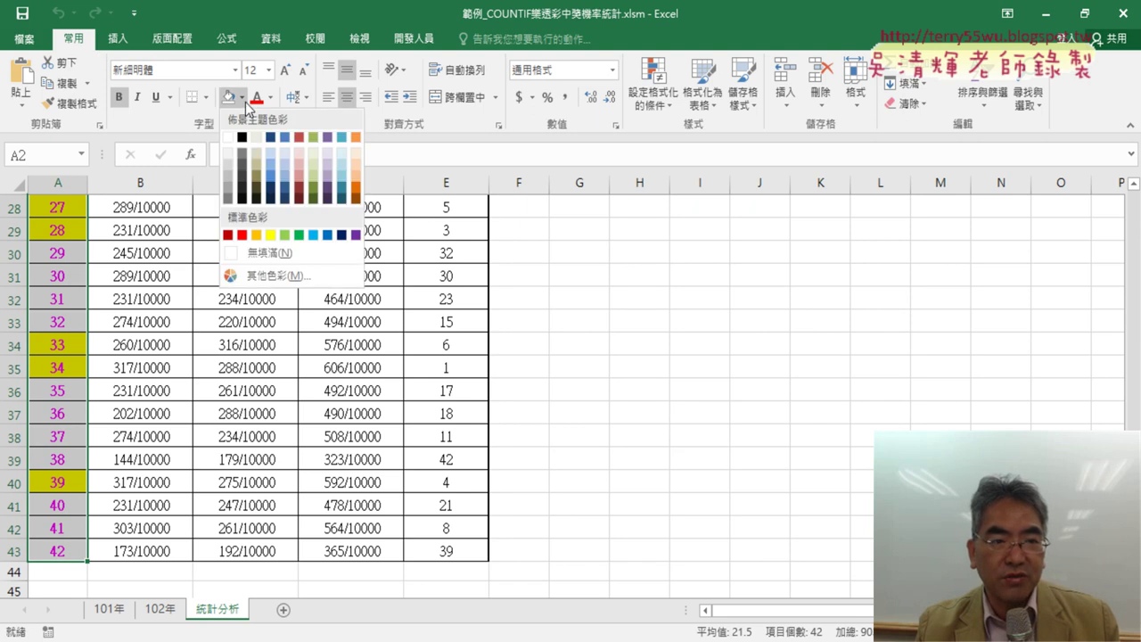
left_click(268, 253)
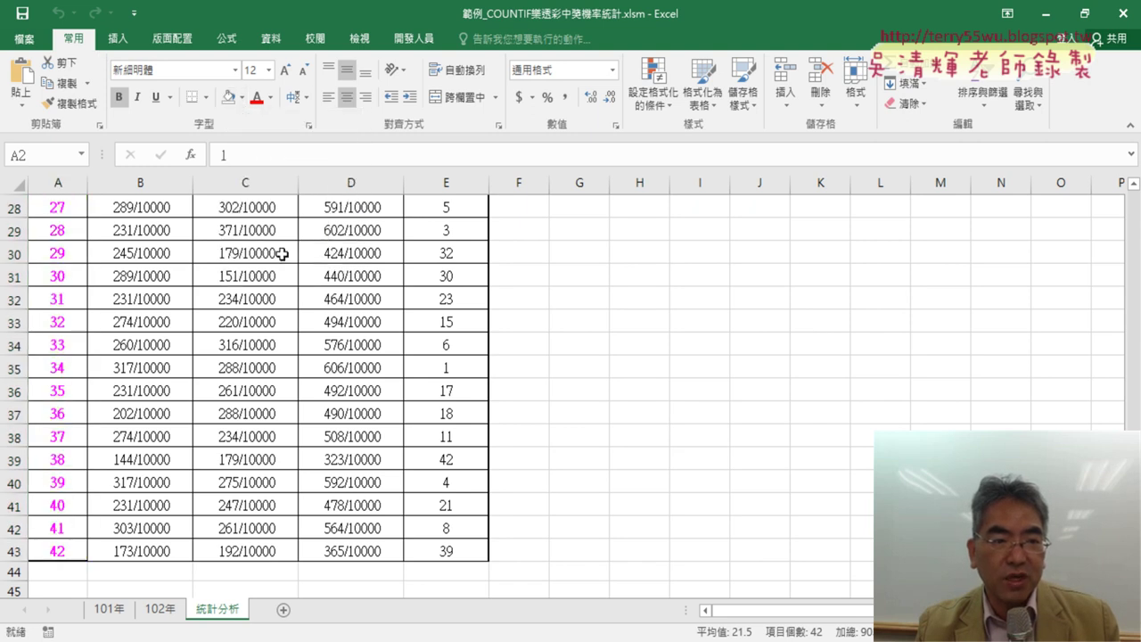
Check the COUNTIF formula in C6 and reopen the Visual Basic editor.
scroll(103, 303, "up", 9)
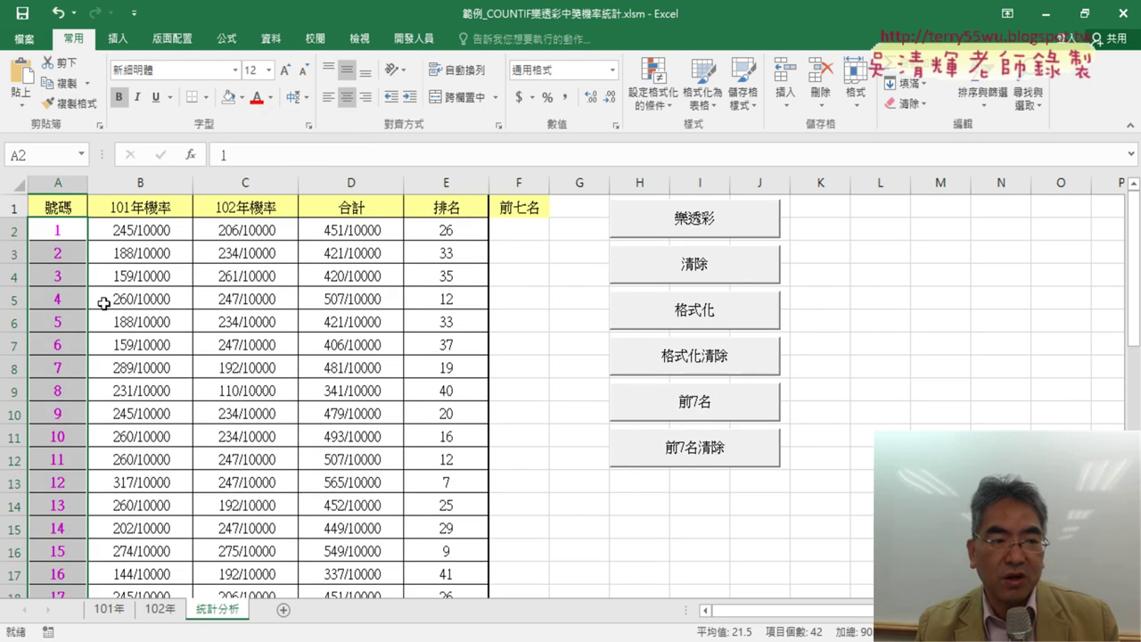
left_click(201, 321)
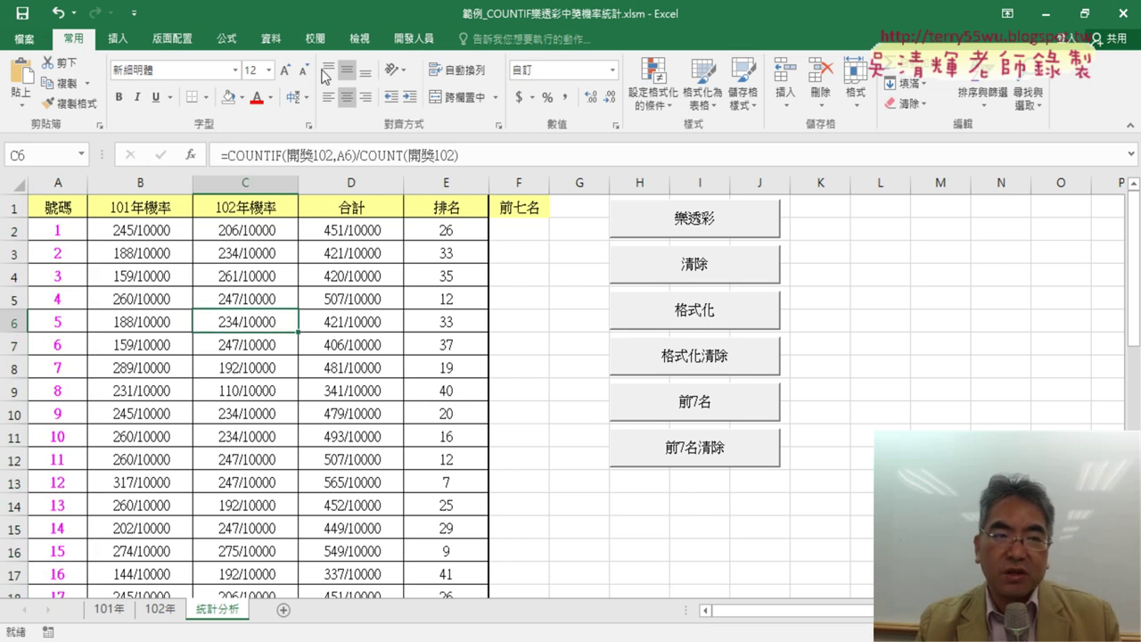
left_click(410, 45)
left_click(33, 79)
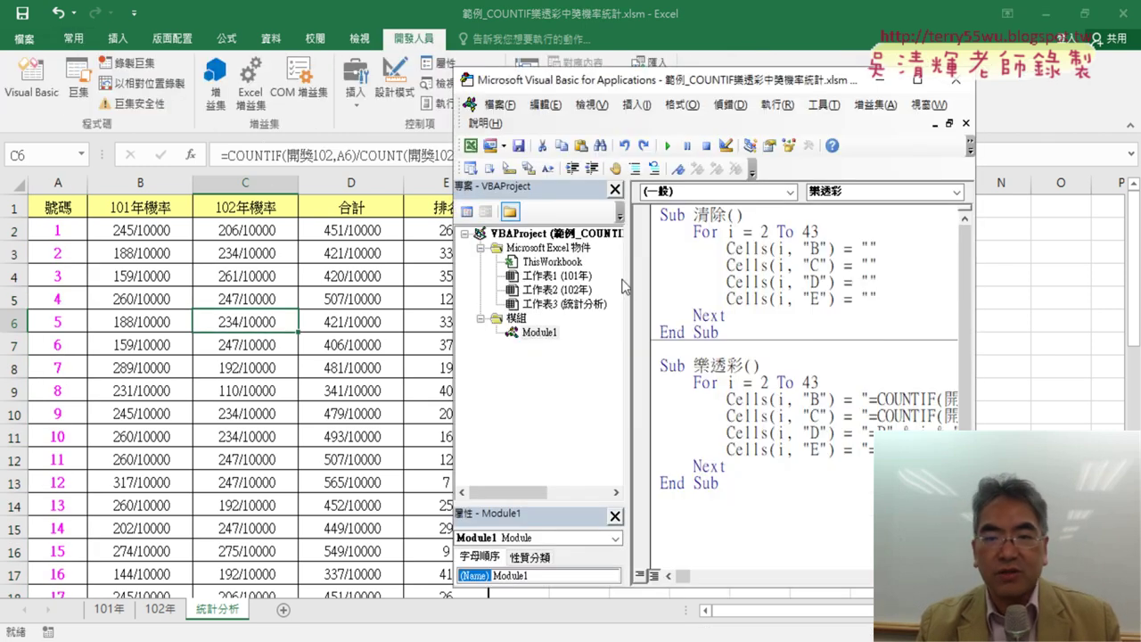
Widen the code area and move the VBA editor to uncover the macro buttons.
left_click_drag(628, 287, 560, 286)
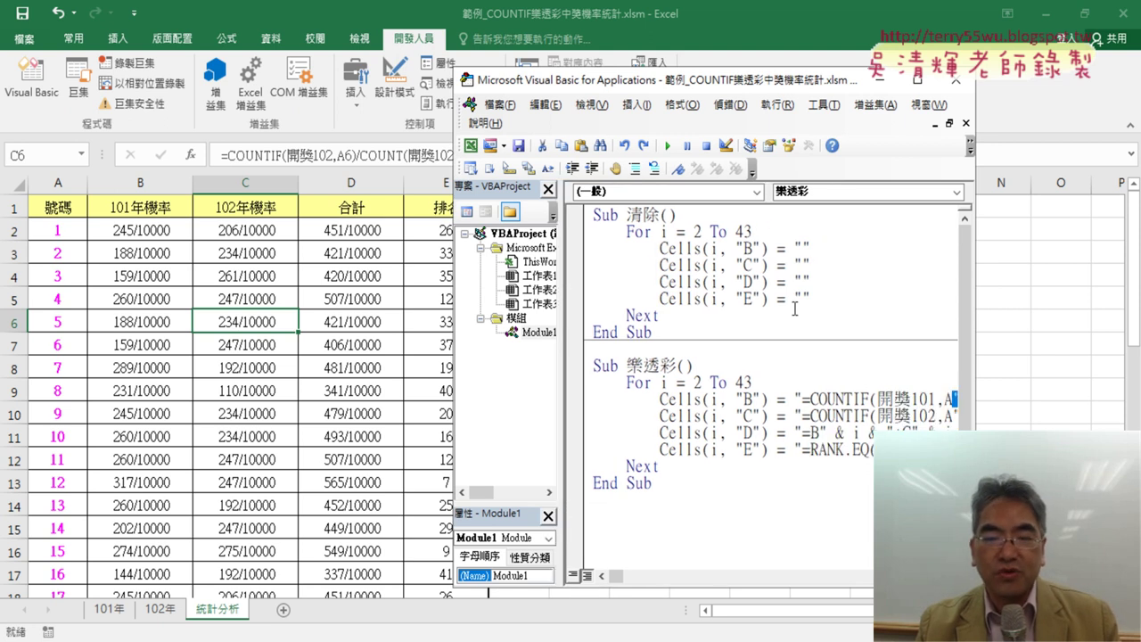
left_click(651, 490)
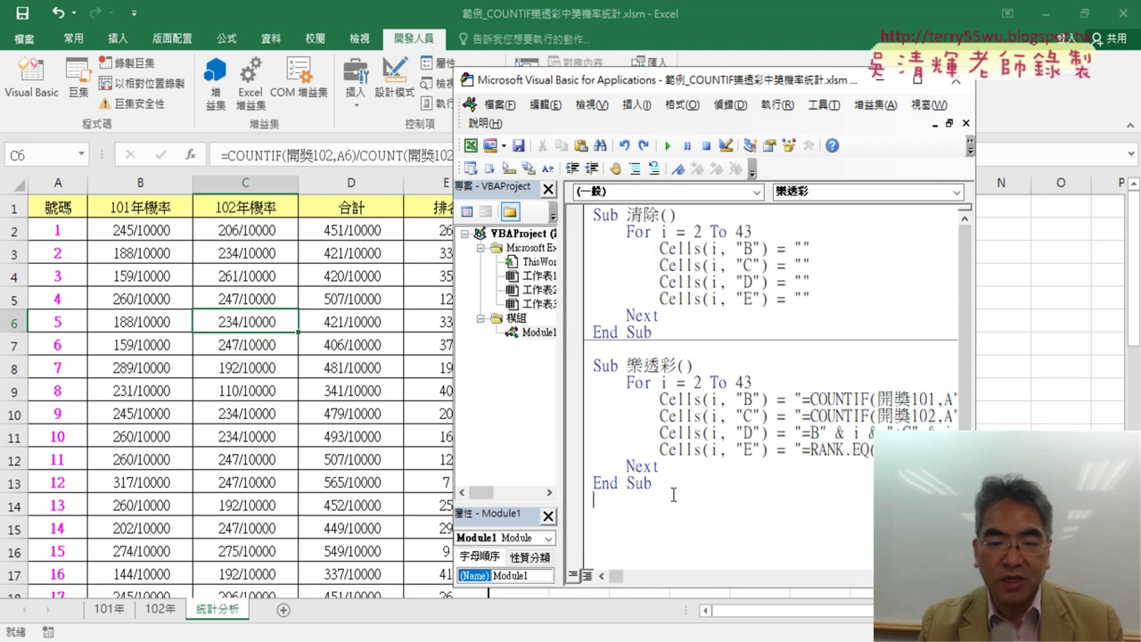
left_click_drag(793, 89, 474, 72)
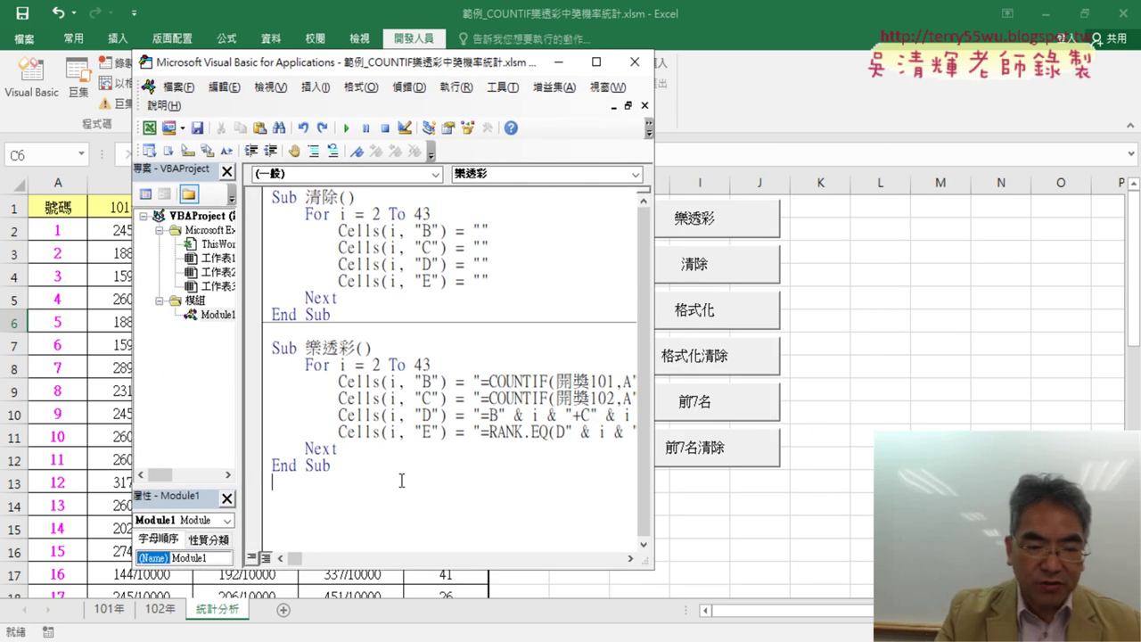
Add an empty Sub 格式化() below 樂透彩 with an indented blank line.
type("sub ")
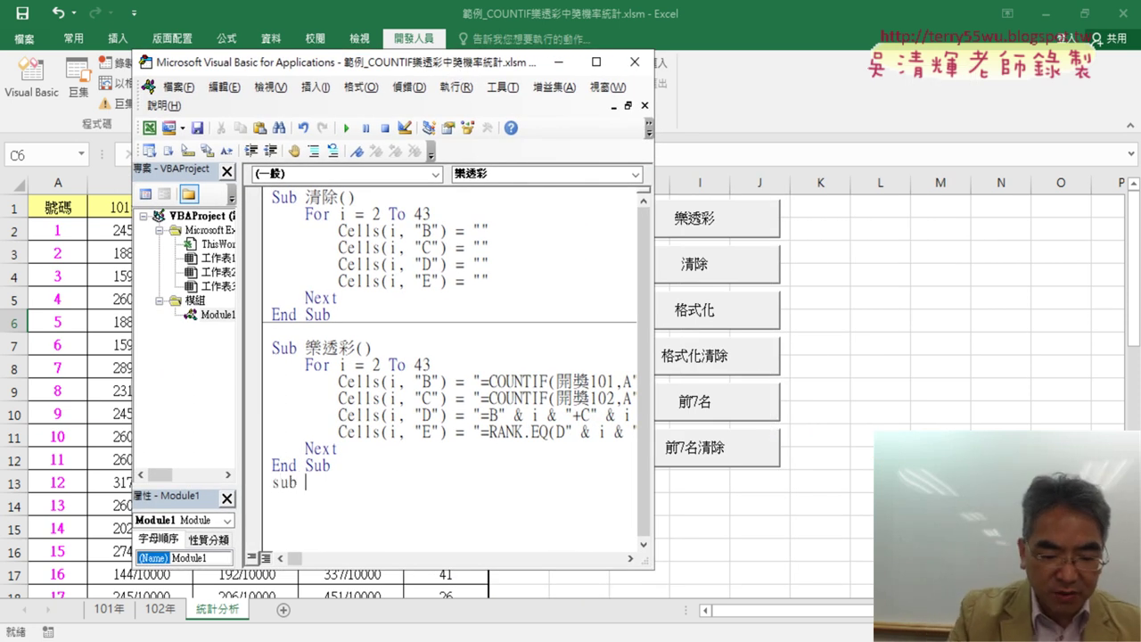
type("ㄍㄜ格式")
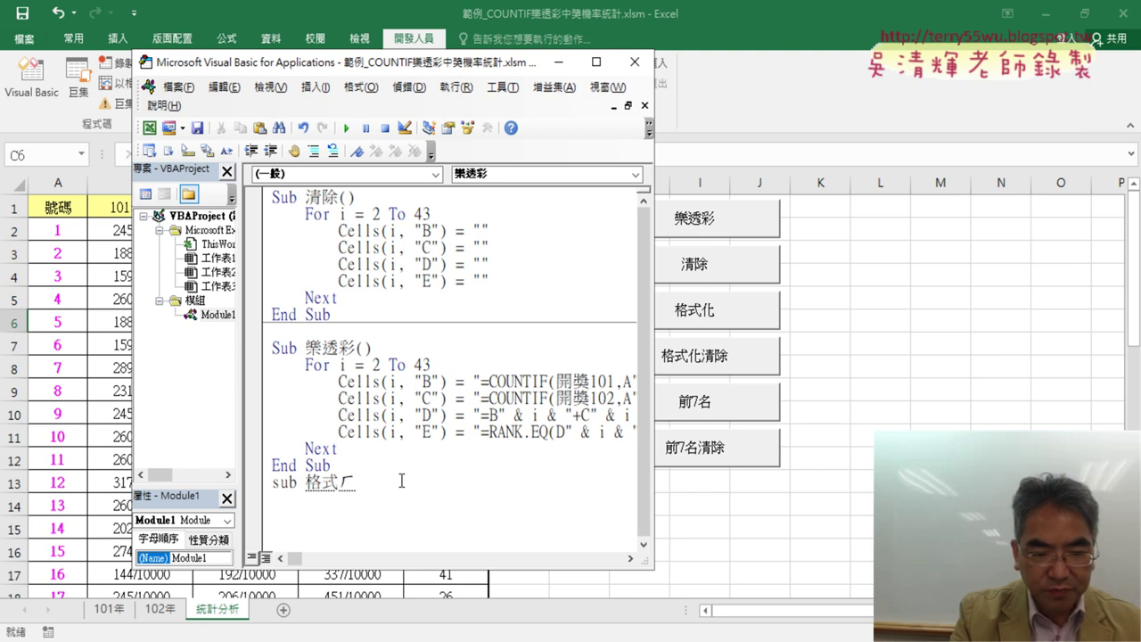
type("化")
key("Return")
key("Return")
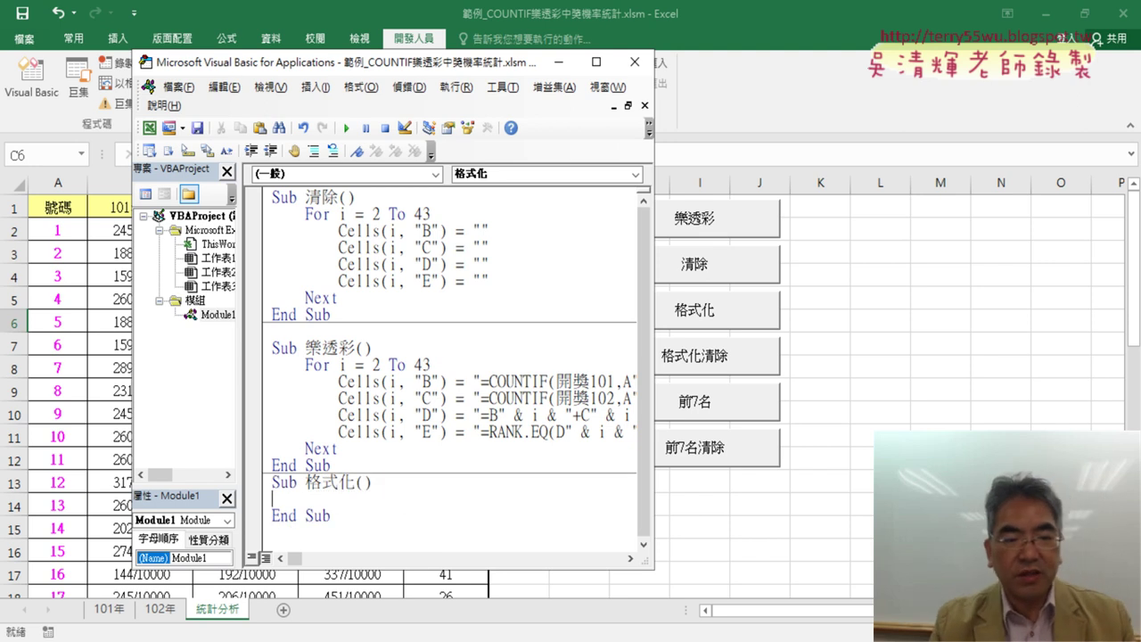
left_click_drag(327, 524, 361, 481)
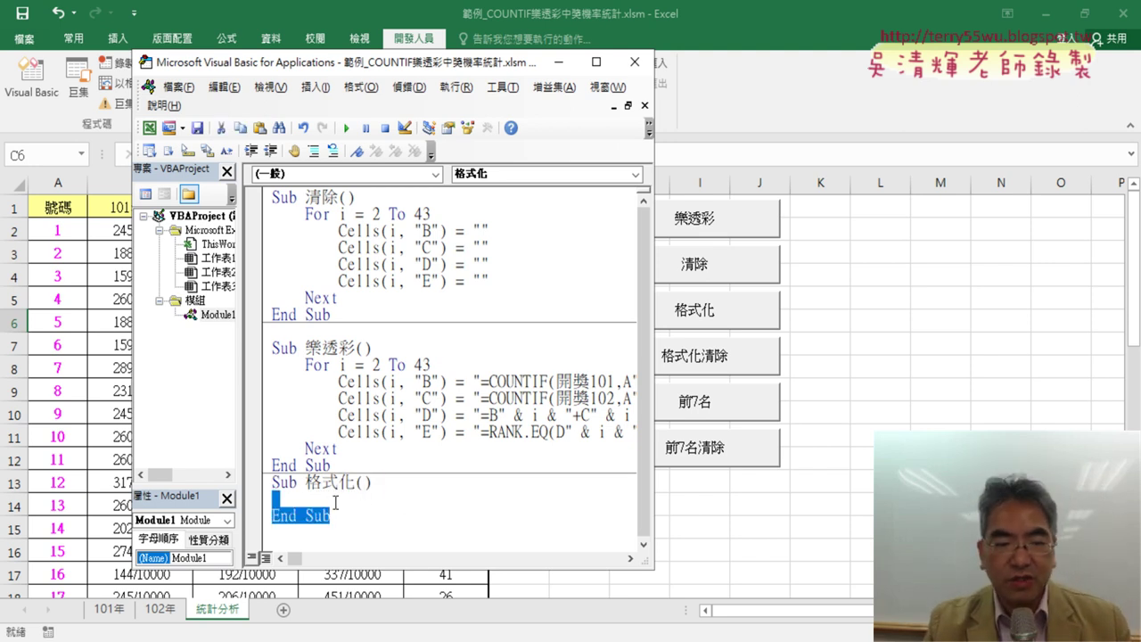
left_click(367, 490)
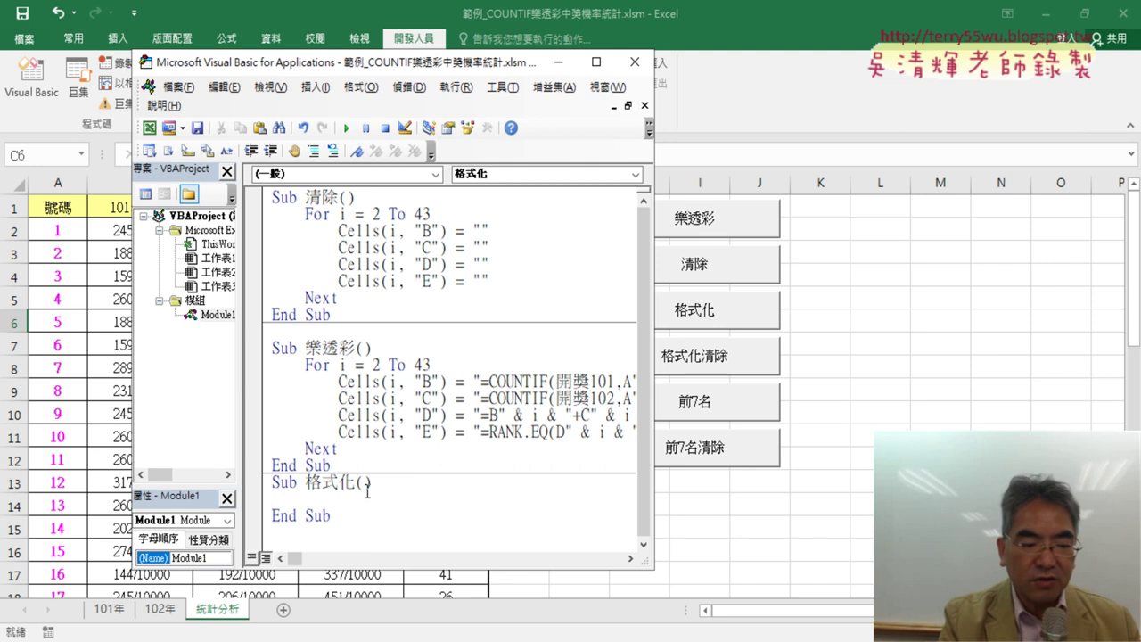
key("Tab")
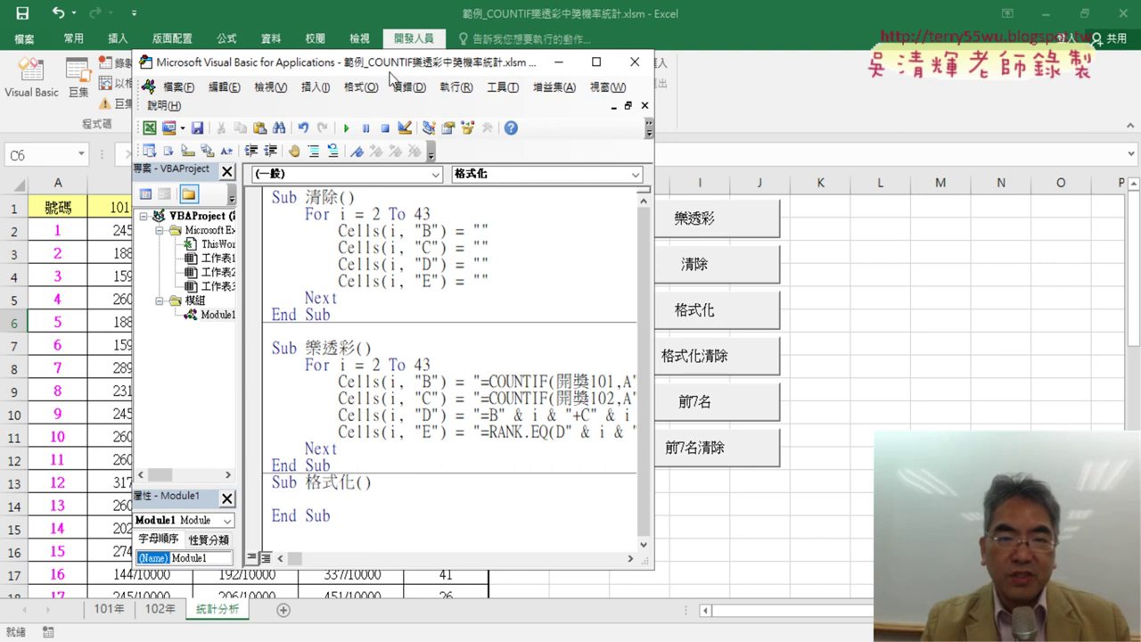
left_click_drag(401, 71, 776, 62)
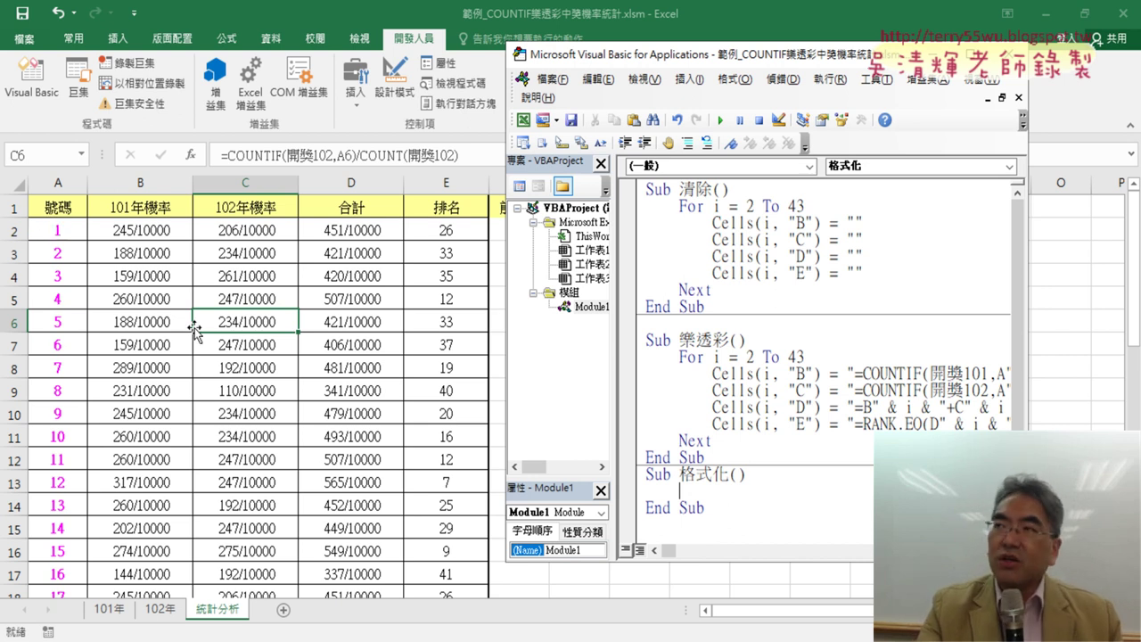
Give 格式化 a For i = 2 To 43 … Next loop copied from 樂透彩.
left_click_drag(828, 354, 617, 348)
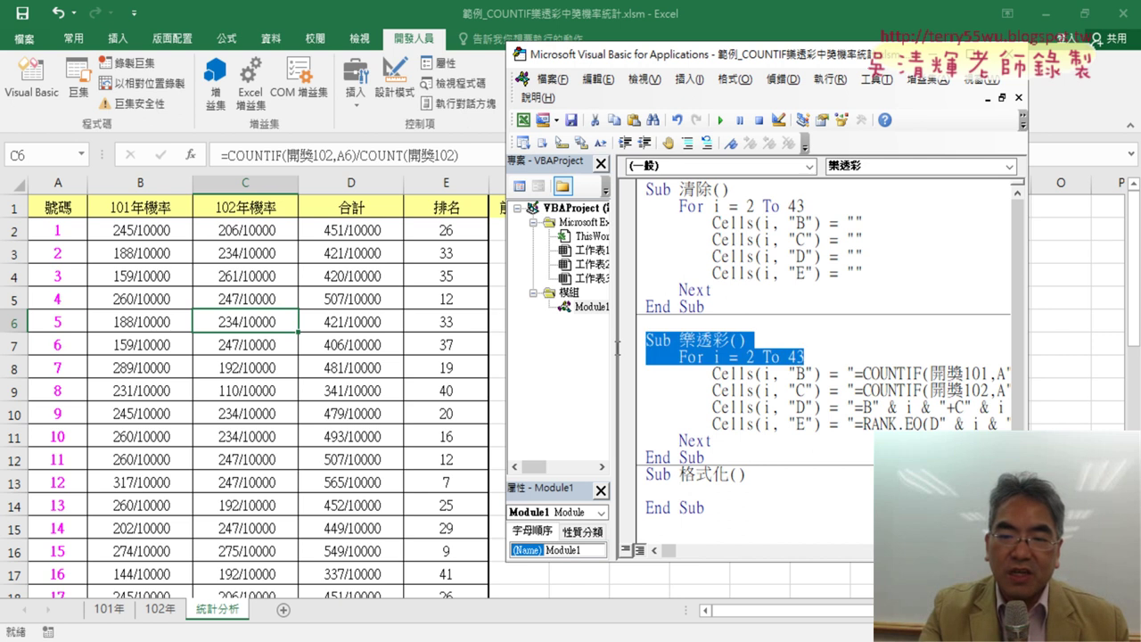
left_click_drag(805, 357, 644, 357)
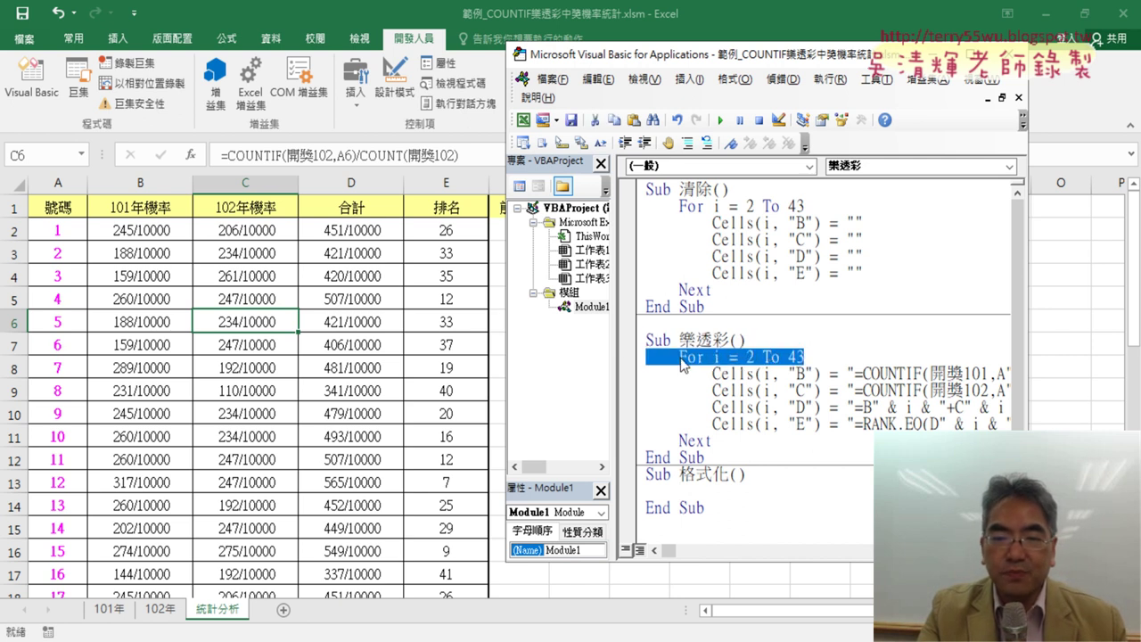
left_click_drag(649, 501, 648, 492)
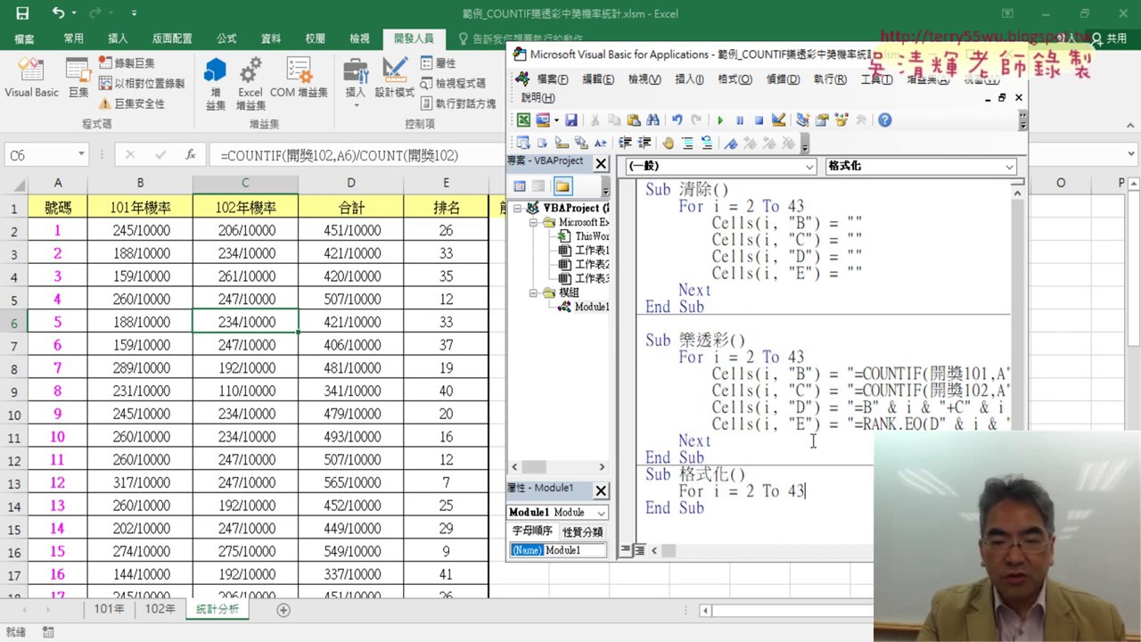
left_click(827, 491)
key("Return")
key("Return")
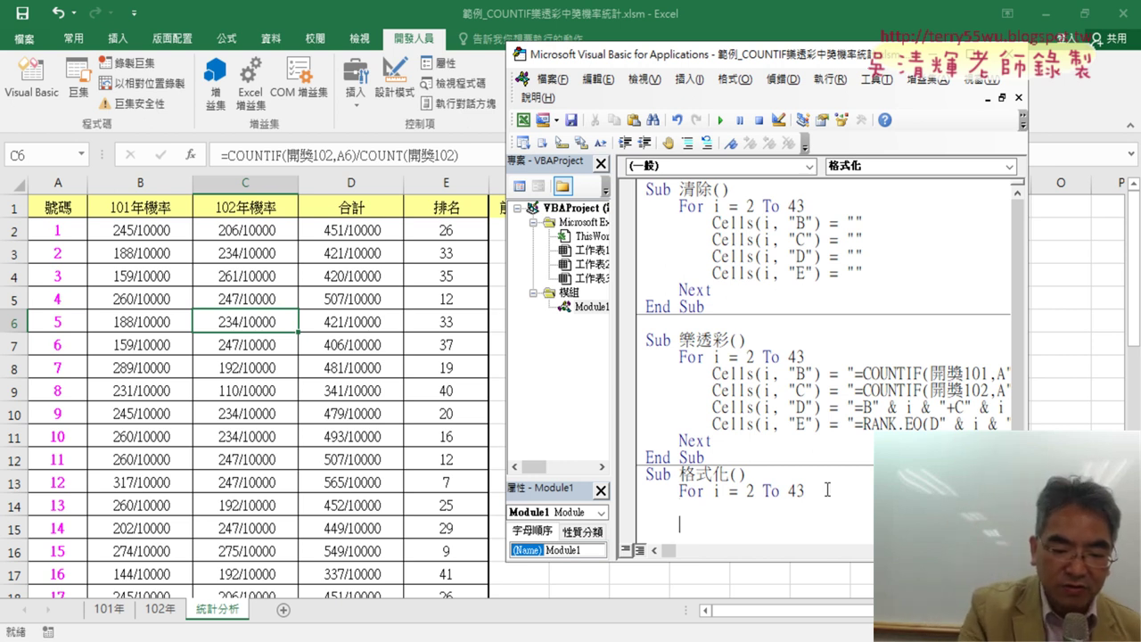
type("next")
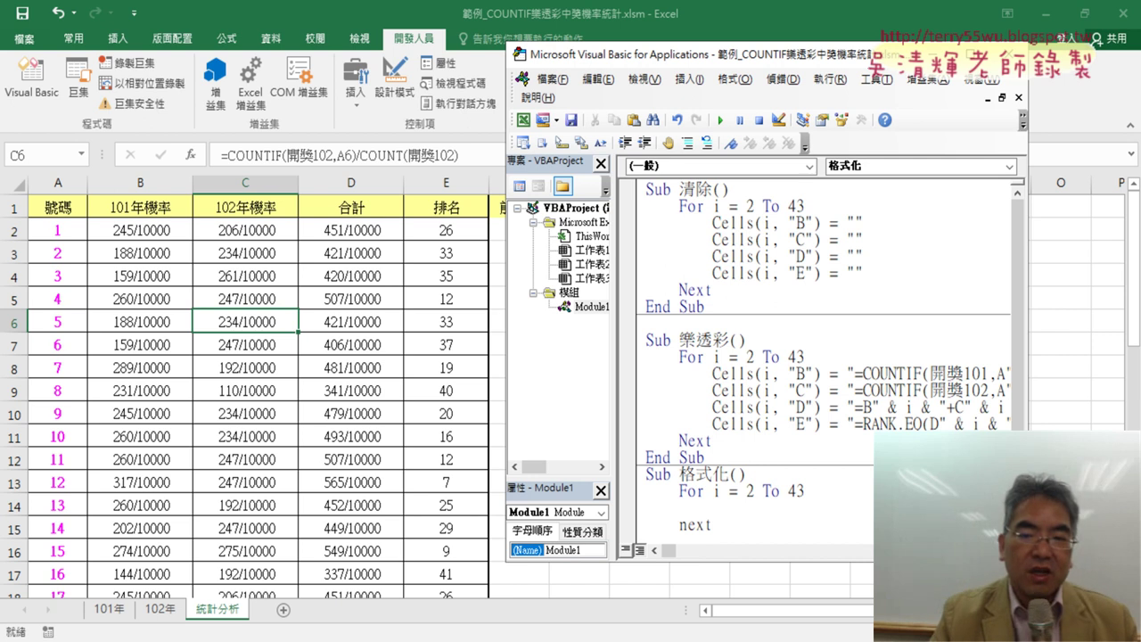
key("Down")
left_click(732, 474)
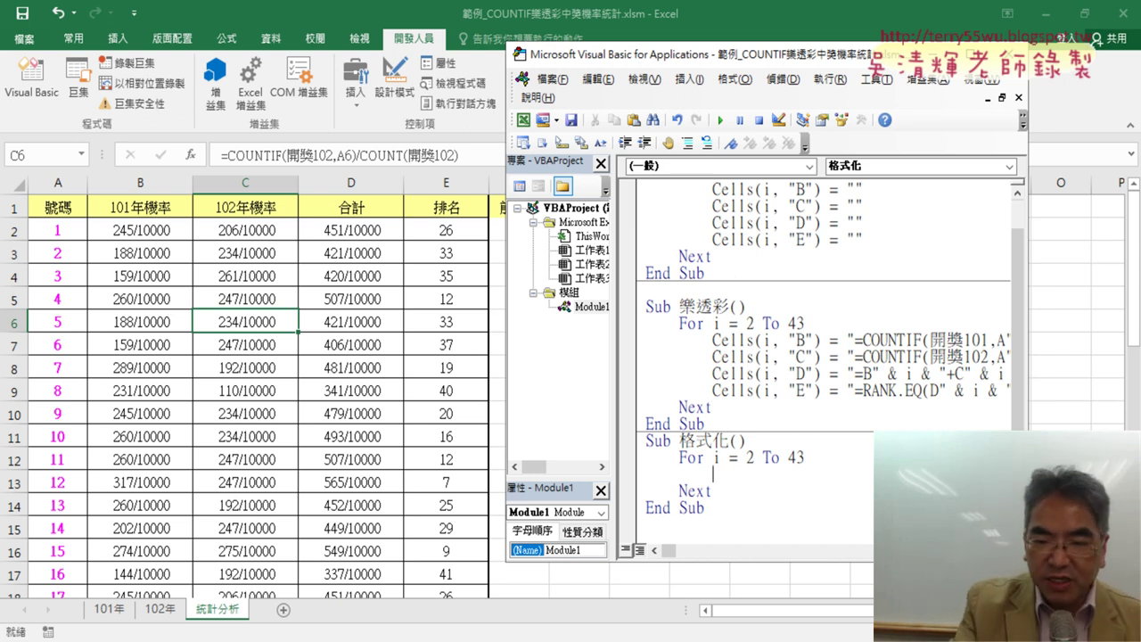
Inside the loop, add an If Cells(i, "E") <= 7 Then … End If block.
type("if")
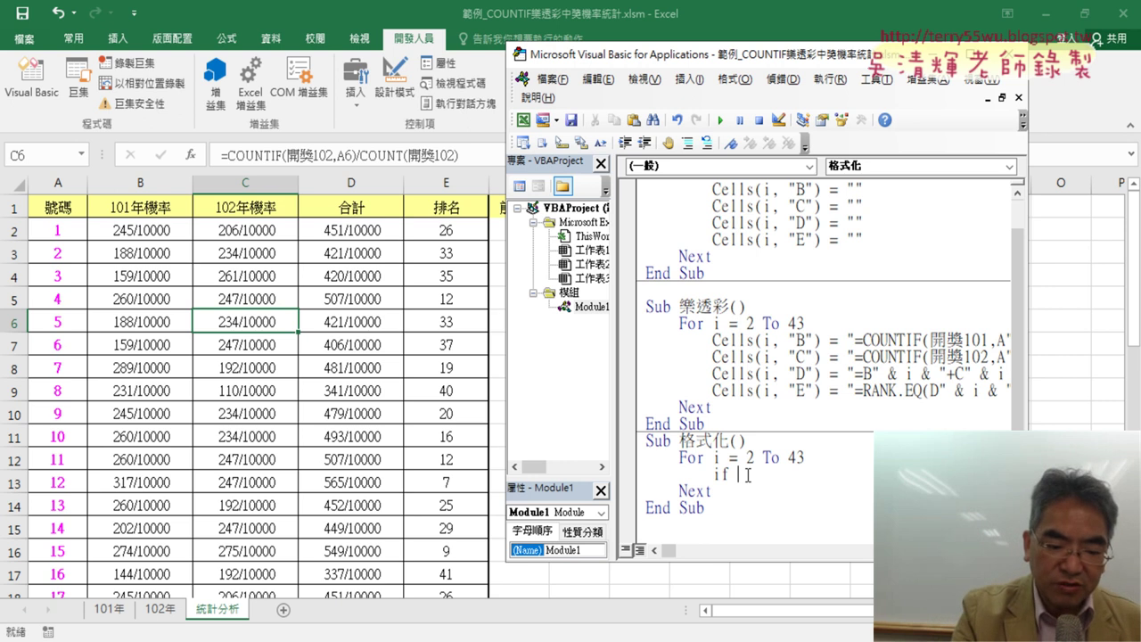
type("cell")
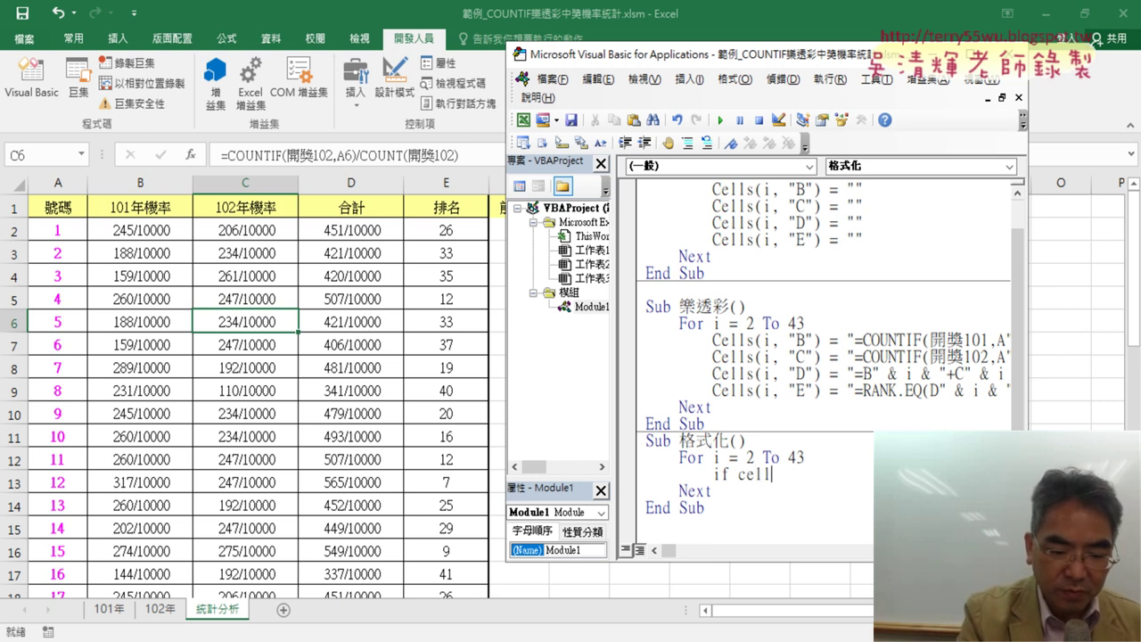
type("s(i")
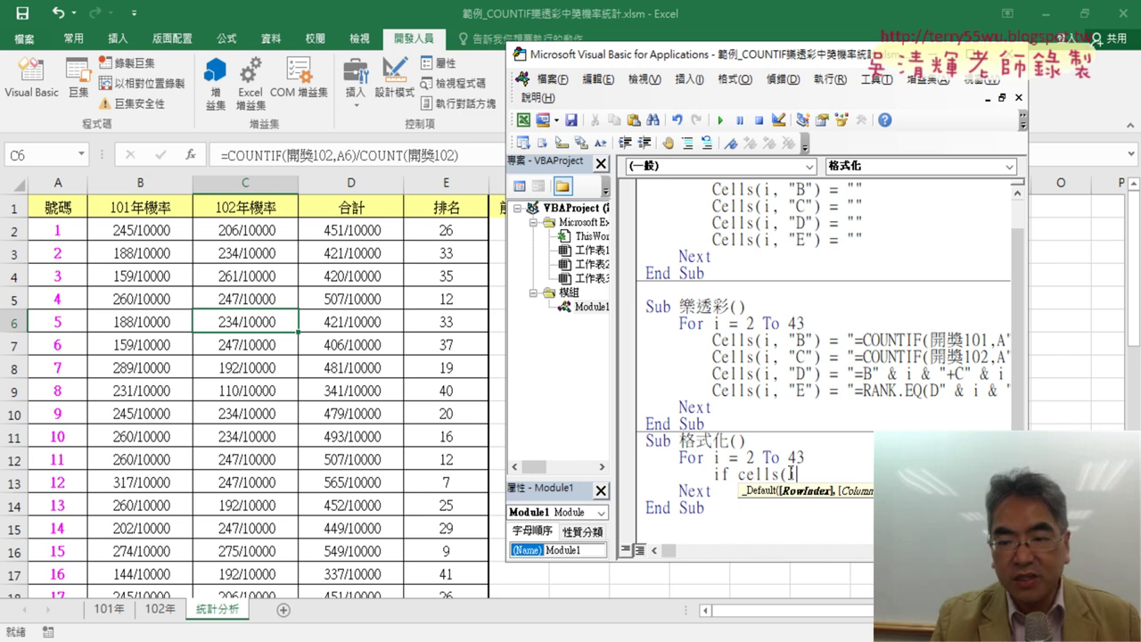
type(",")
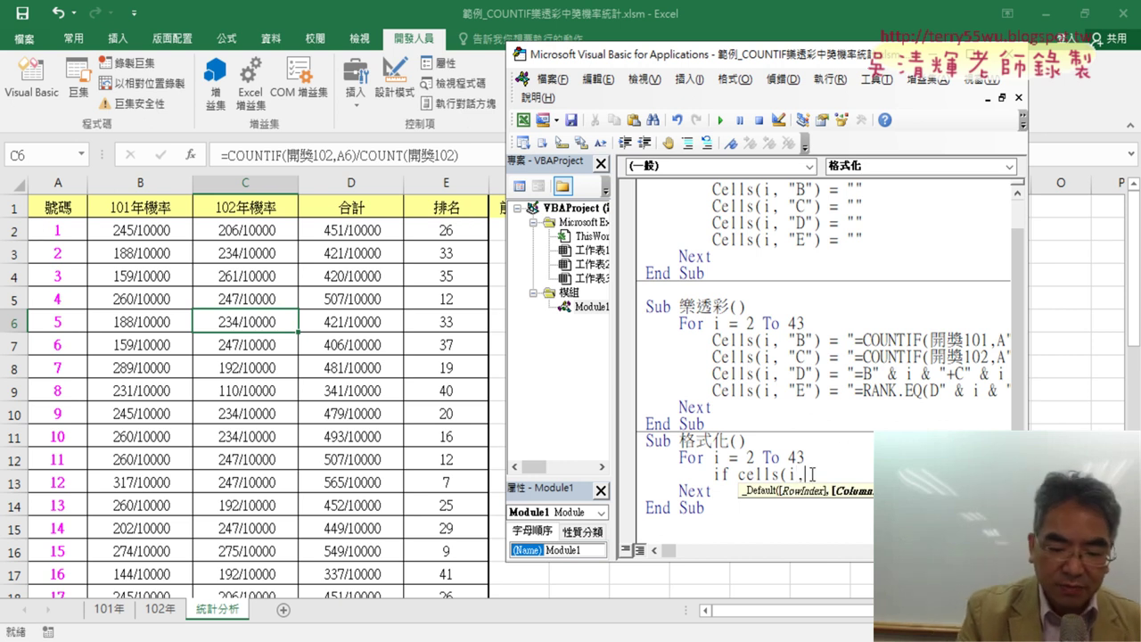
type("\"E")
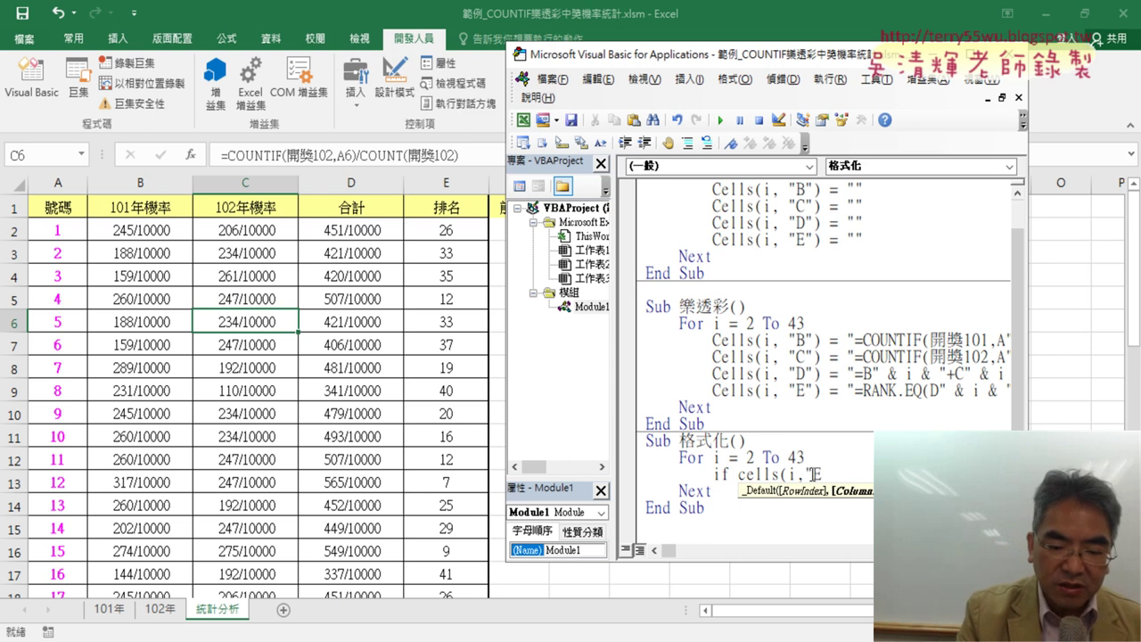
type("\")<=7")
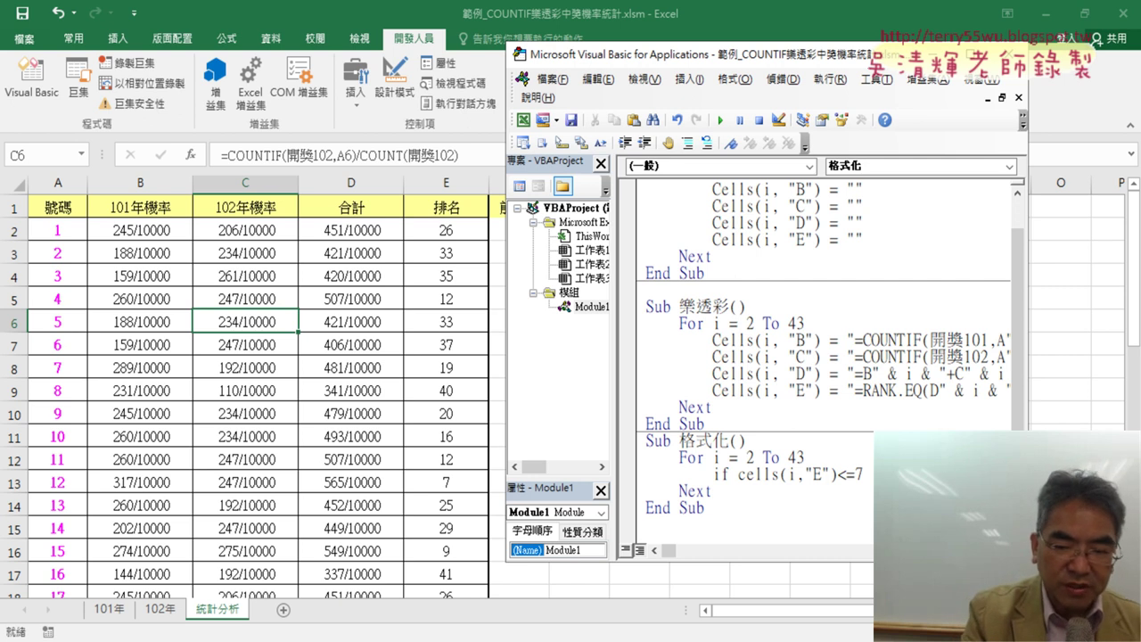
key("Return")
key("Return")
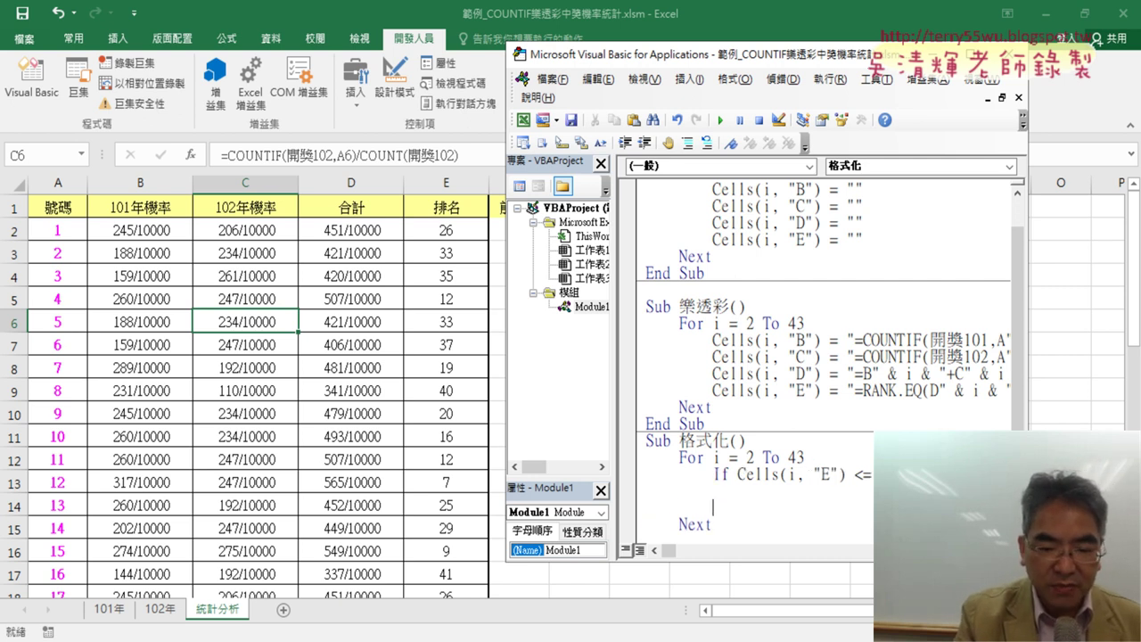
type("en")
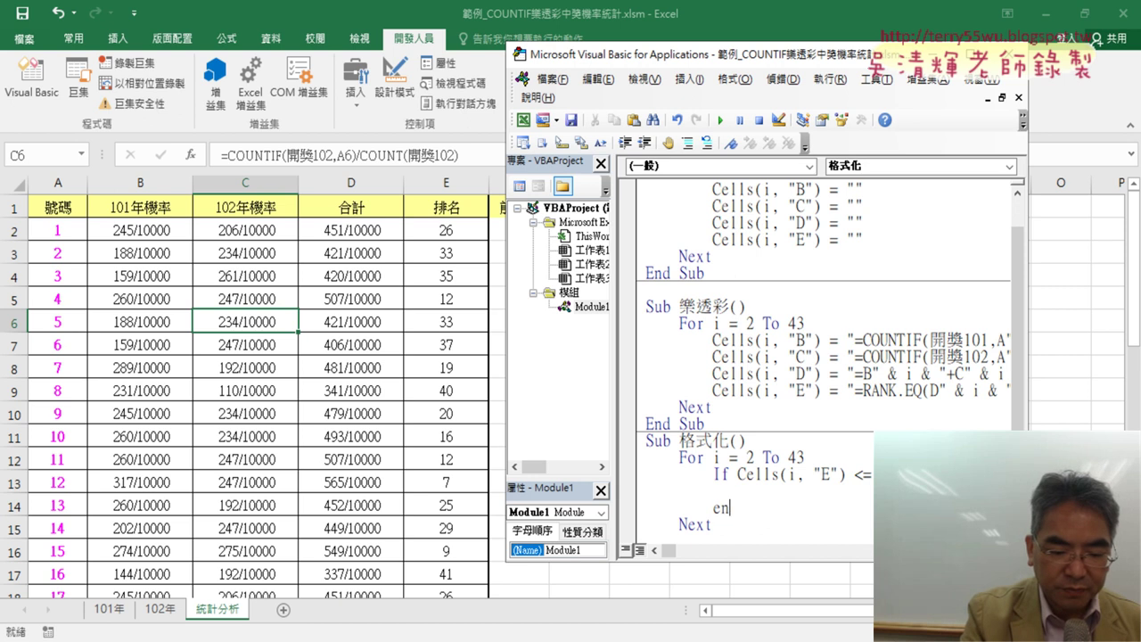
type("d If")
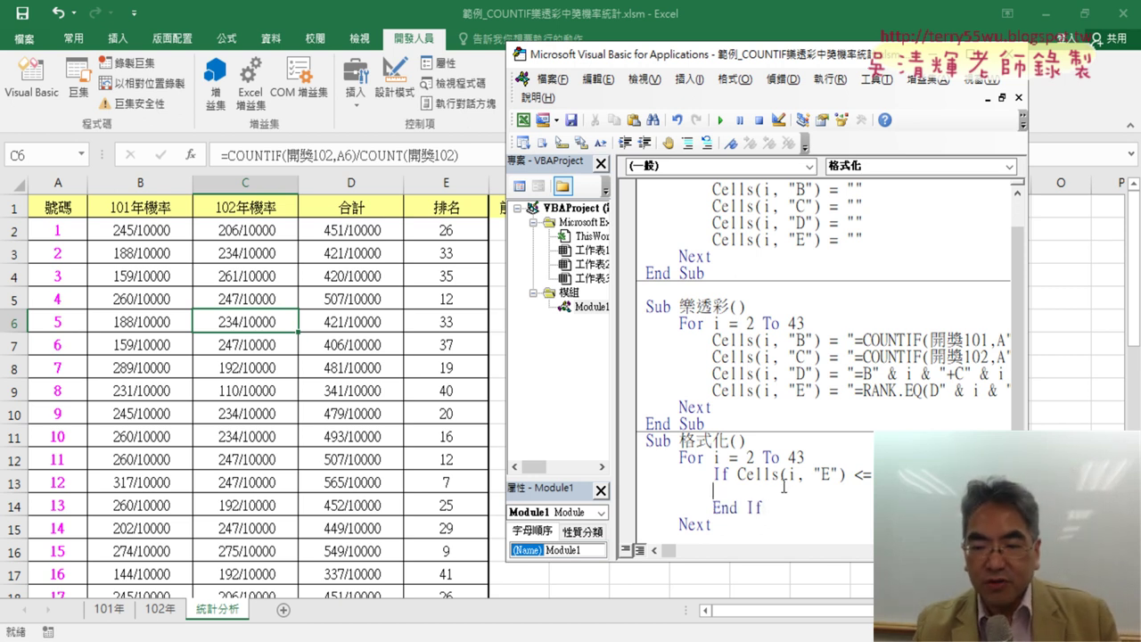
Highlight the column E condition and Cells(i, "E") to explain the test.
left_click_drag(738, 474, 883, 474)
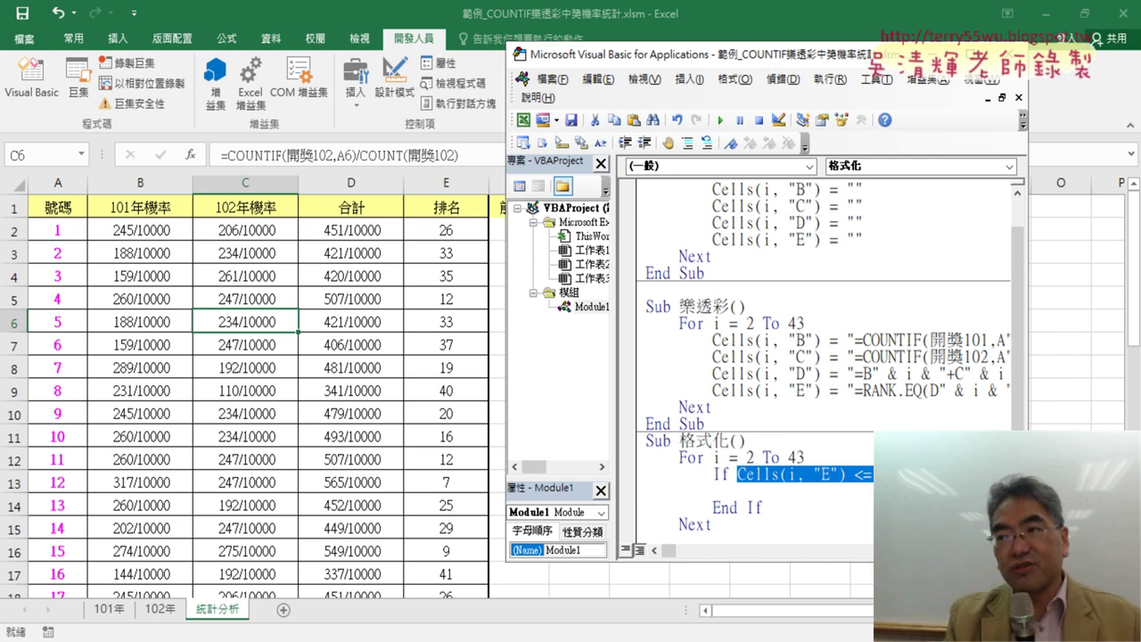
left_click(813, 493)
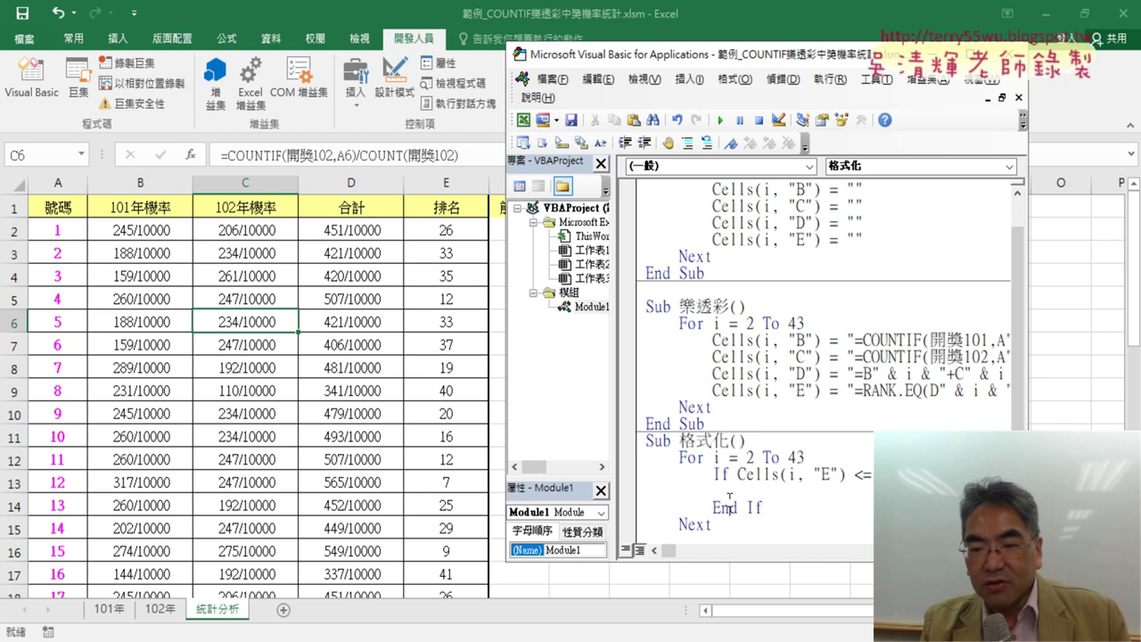
left_click_drag(738, 475, 882, 475)
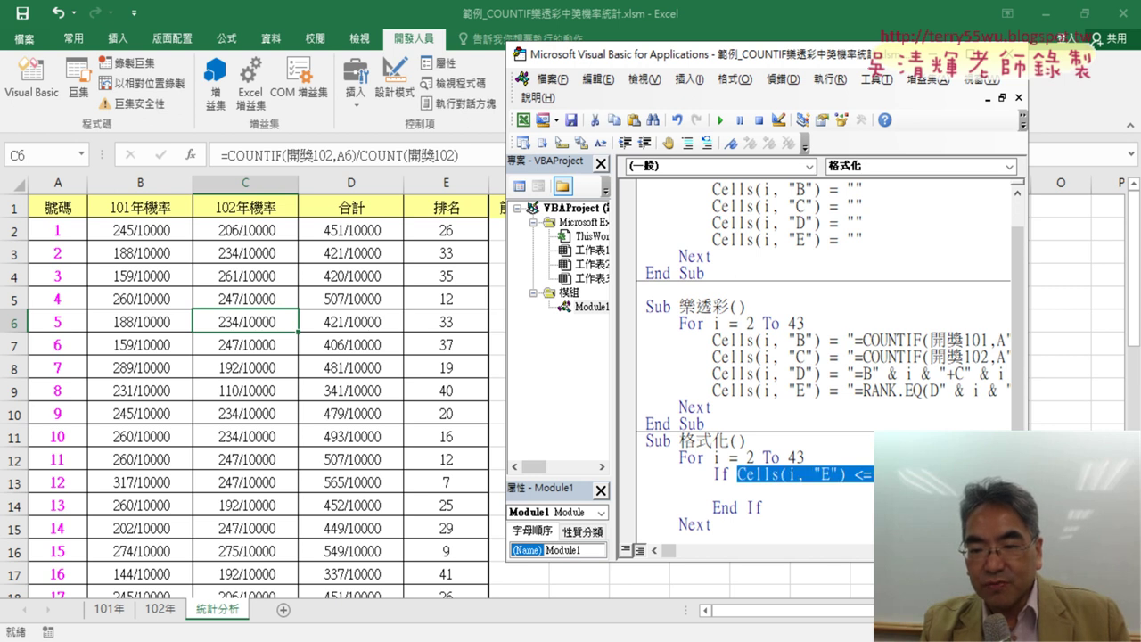
left_click(805, 495)
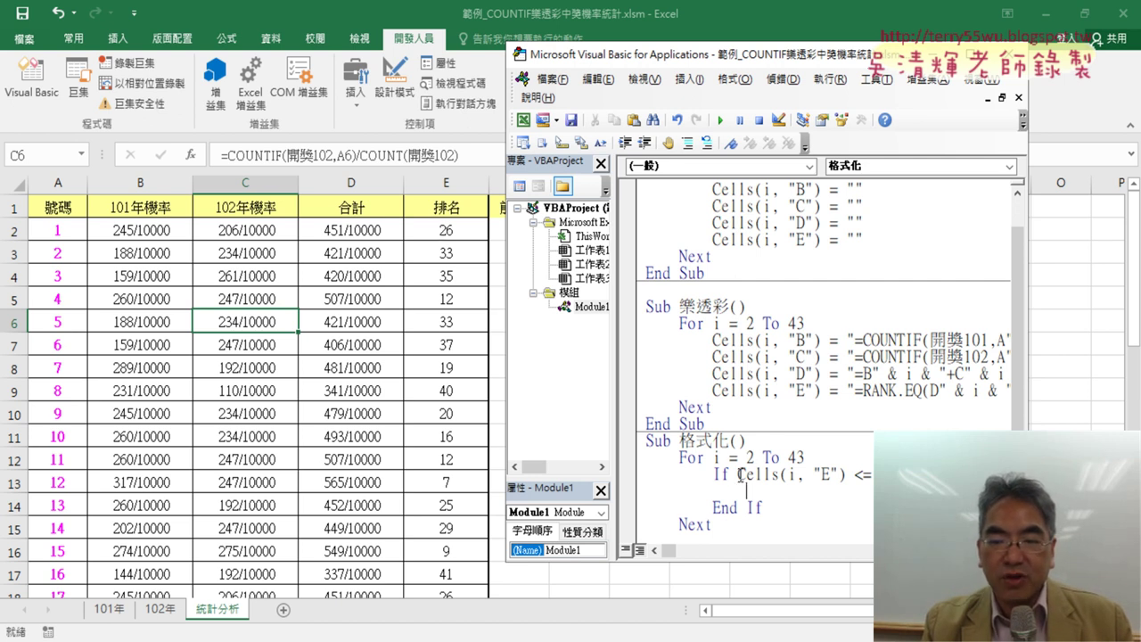
mouse_move(738, 474)
left_mouse_down()
mouse_move(847, 474)
mouse_move(784, 489)
left_mouse_up()
type("Cells(i, \"E\")")
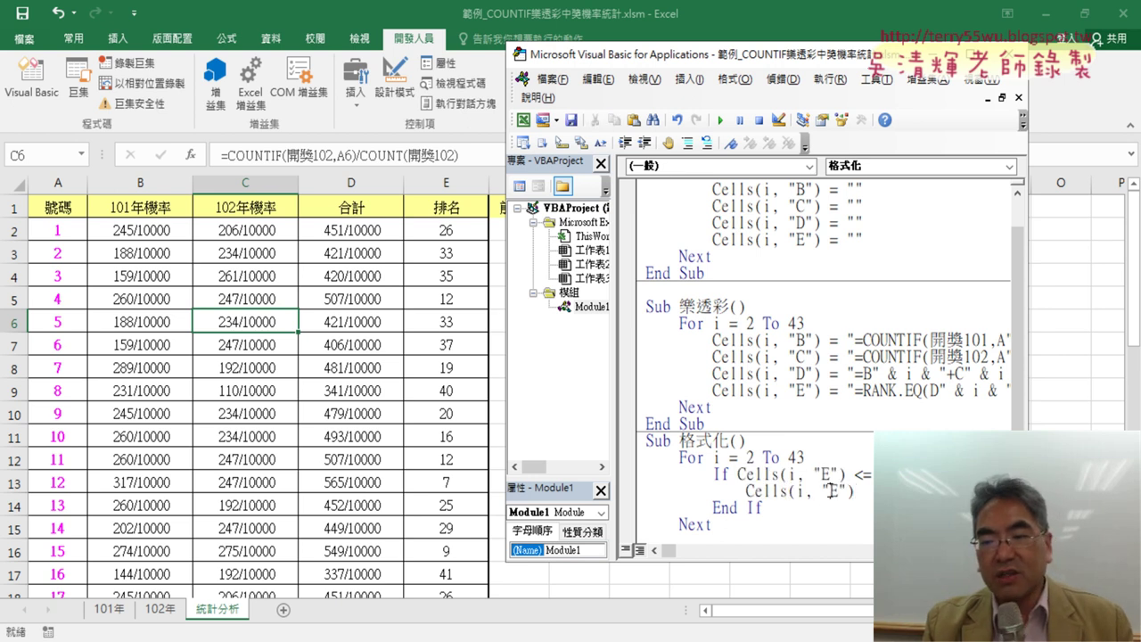
Replace the mistyped text after Cells with .Interior, completed from IntelliSense.
double_click(830, 490)
type("A")
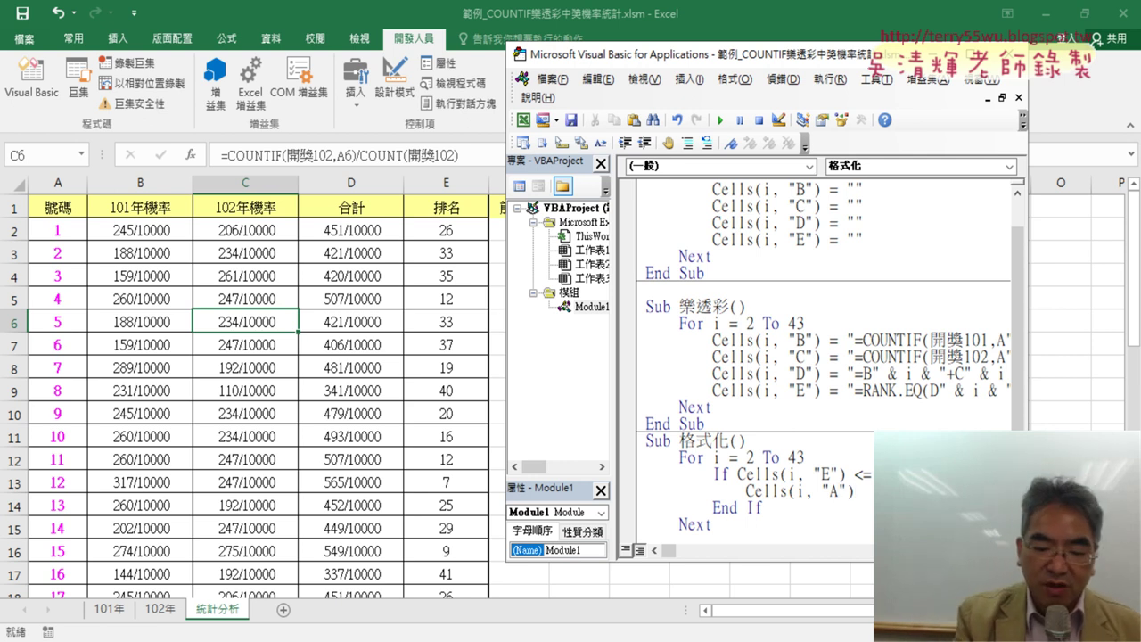
type(".")
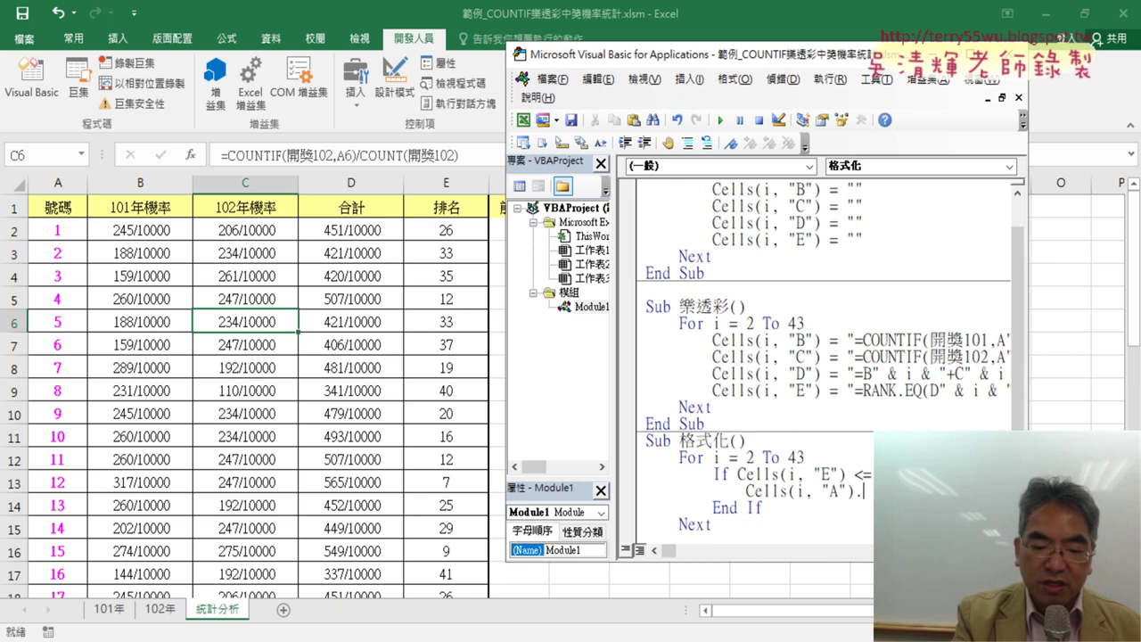
type("i")
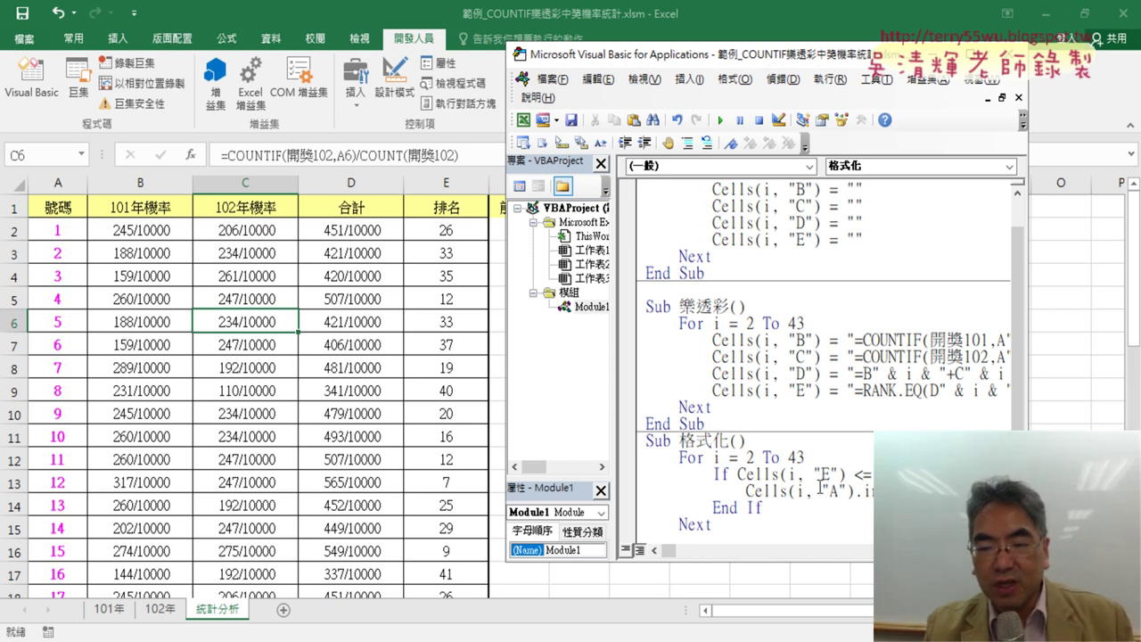
left_click_drag(892, 490, 795, 491)
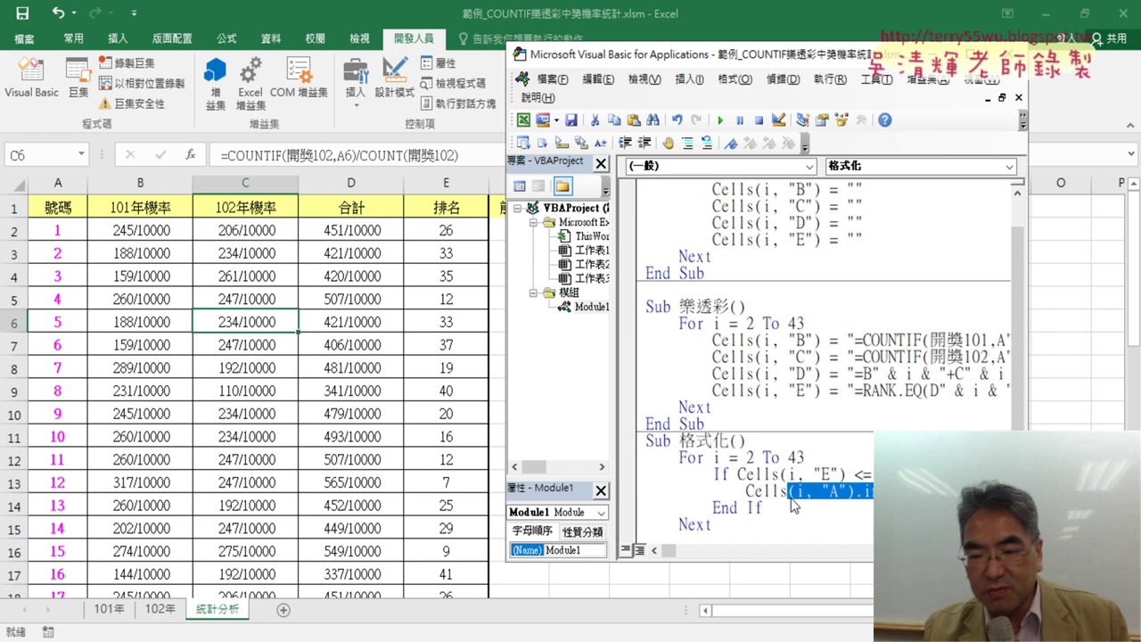
key("Delete")
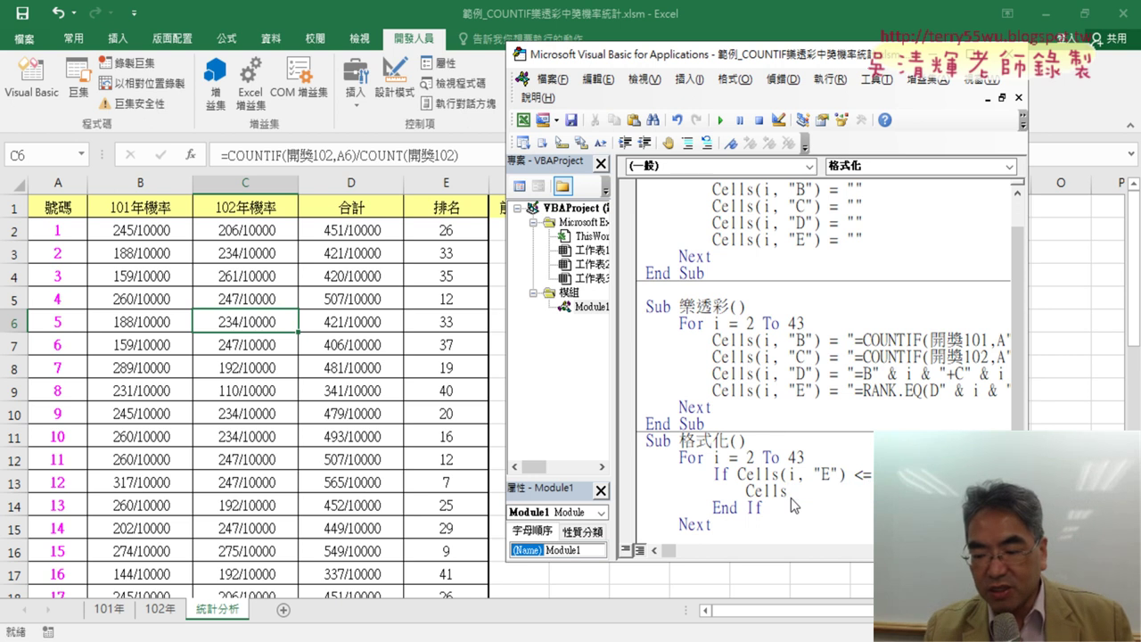
type(".")
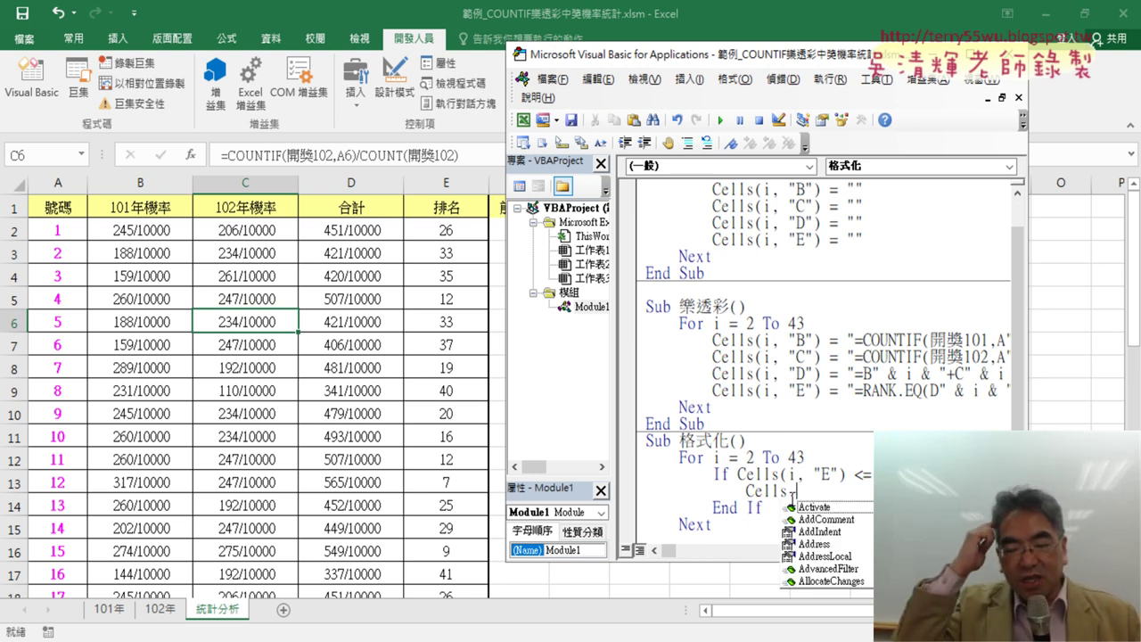
type("i")
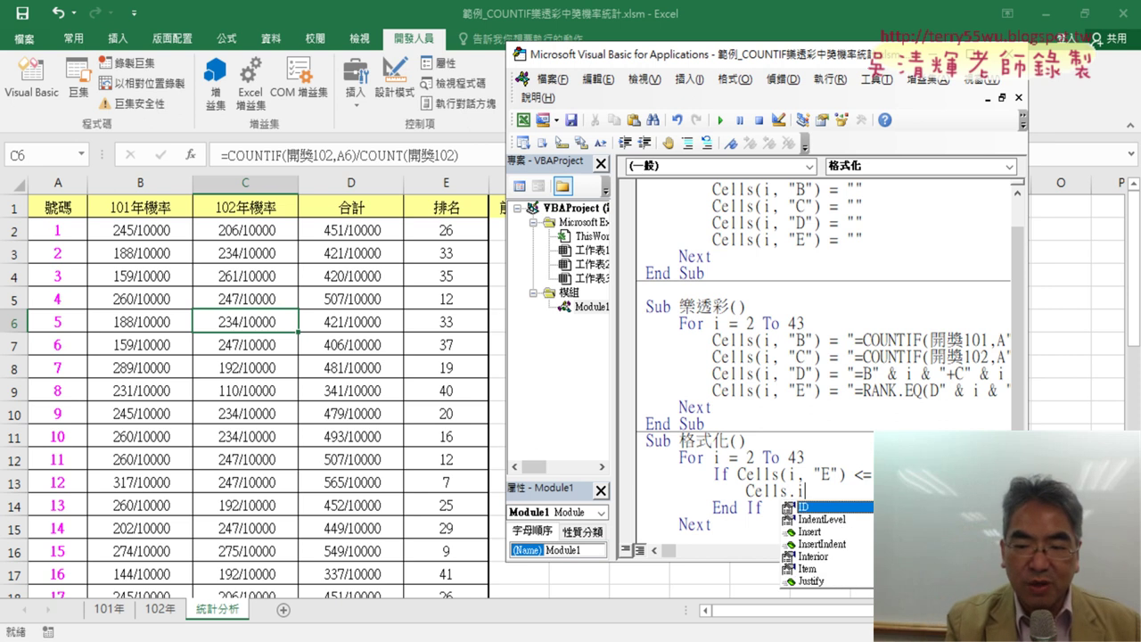
type("n")
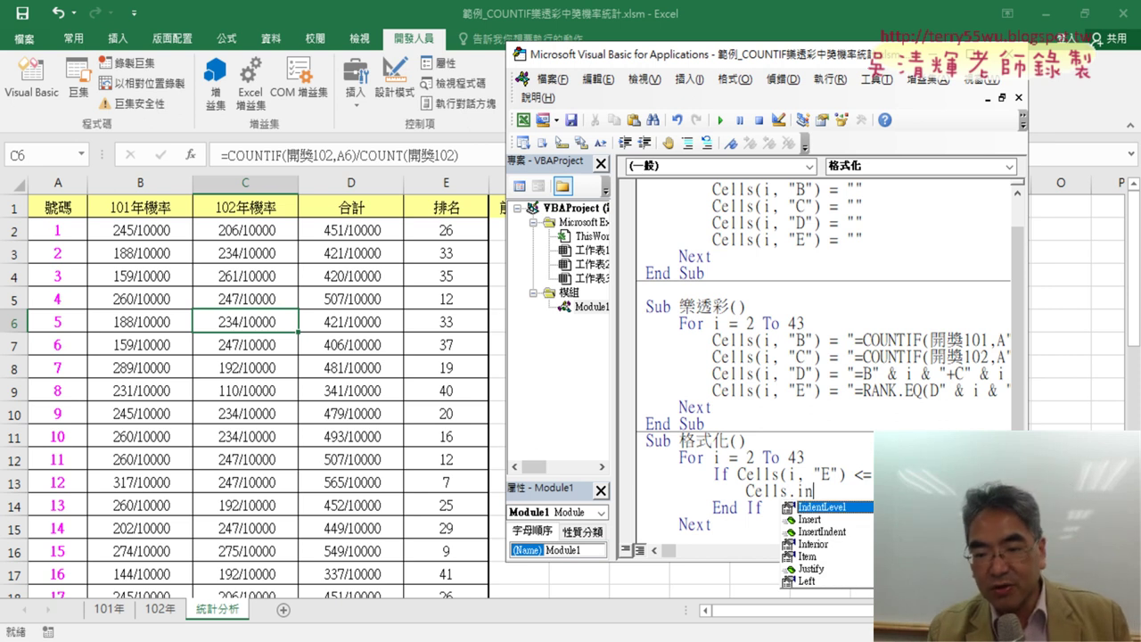
key("Down")
key("Down")
key("Down")
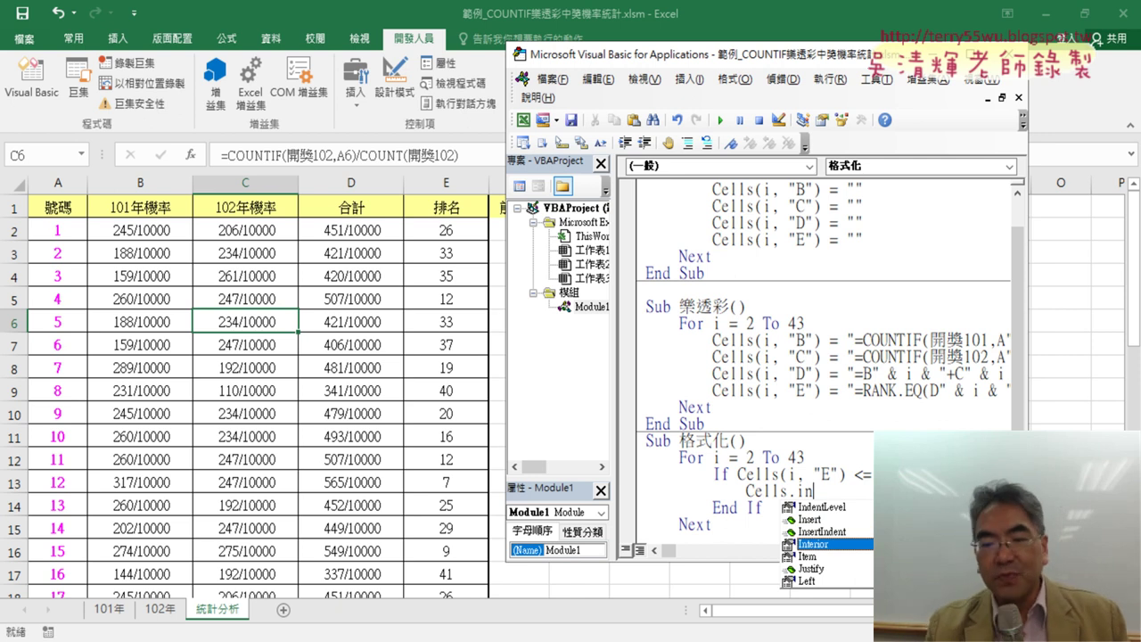
key("Tab")
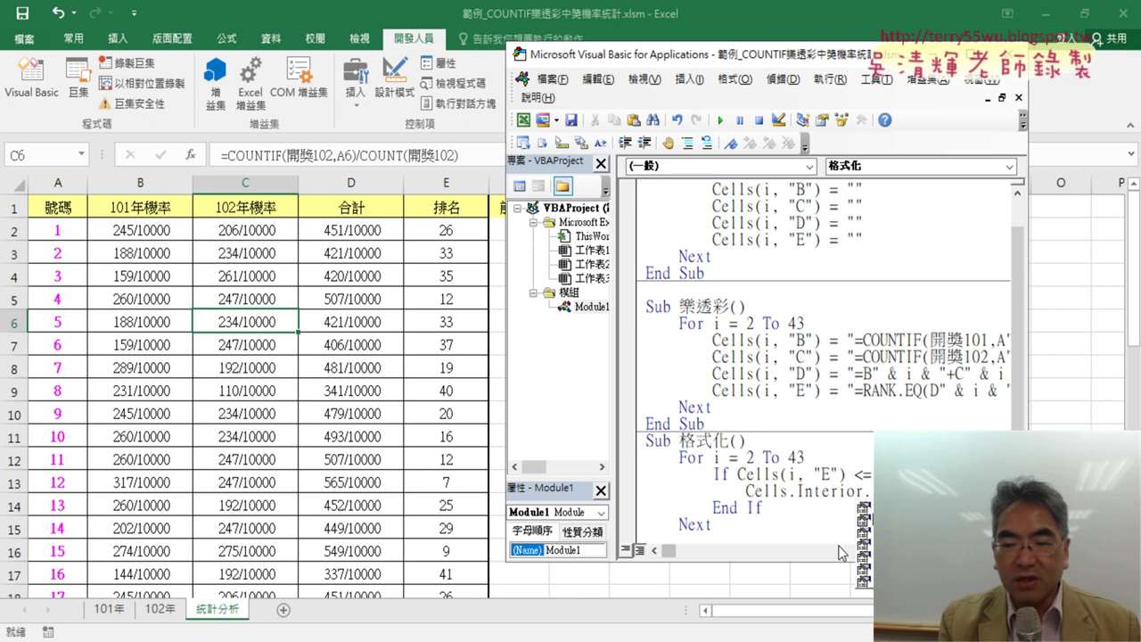
Extend the line to Cells.Interior.Color = rgb( and return to the Excel worksheet.
type("C")
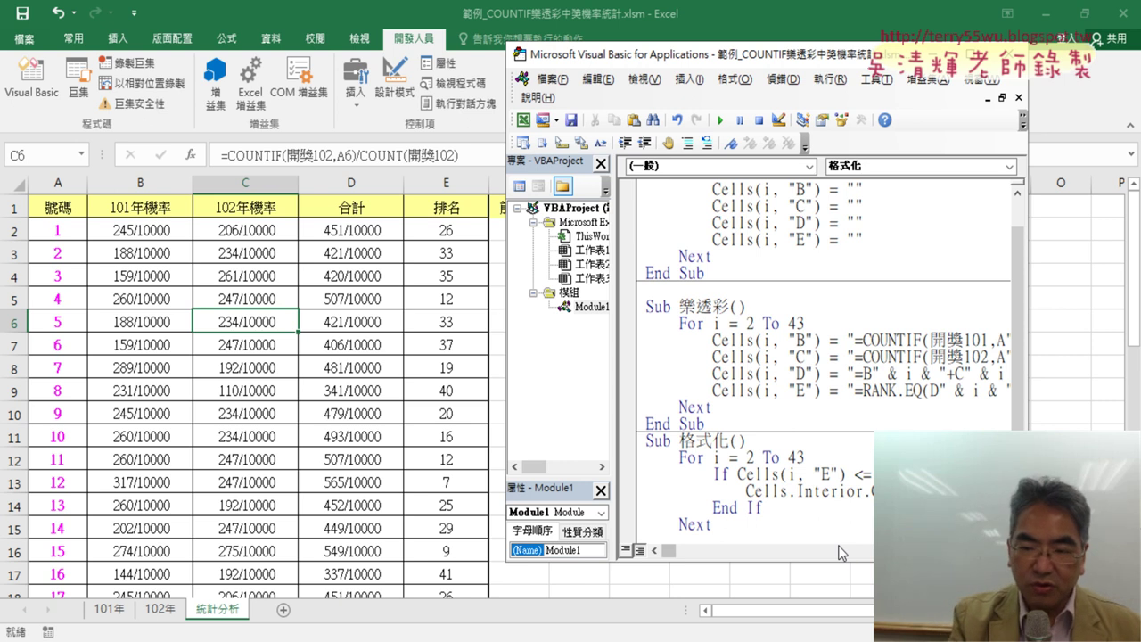
type("(")
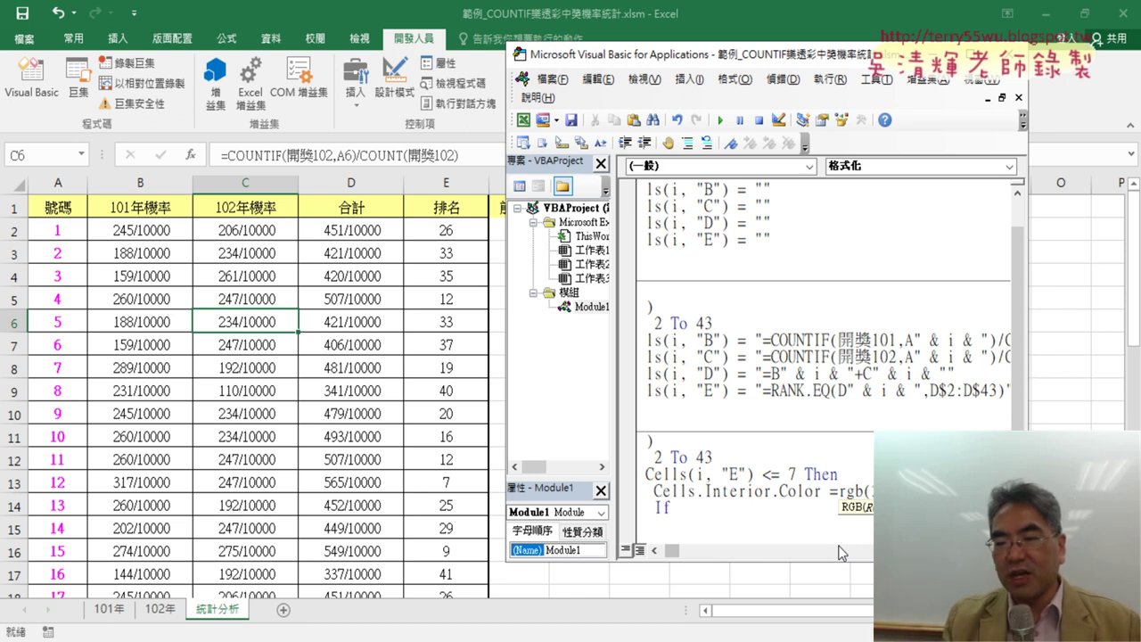
key("Escape")
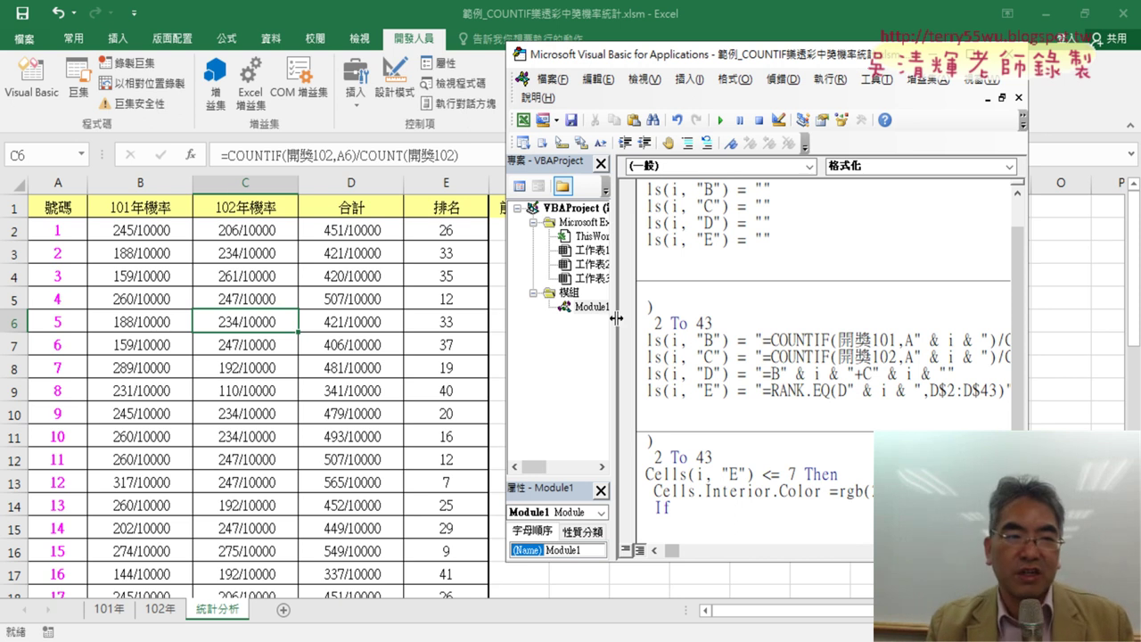
left_click(77, 43)
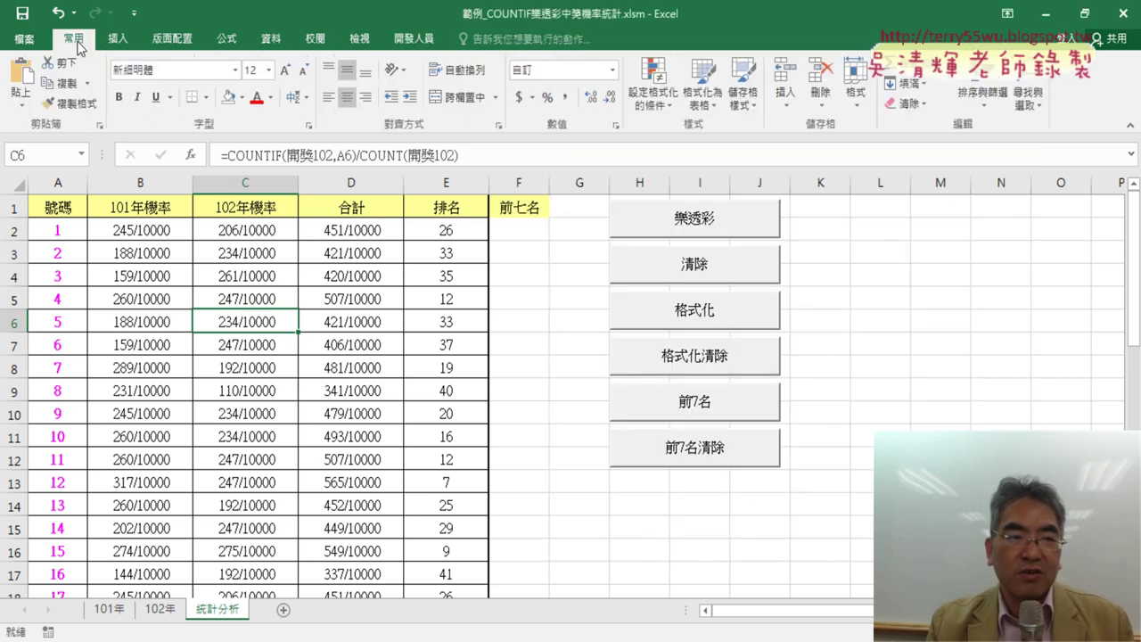
left_click(243, 98)
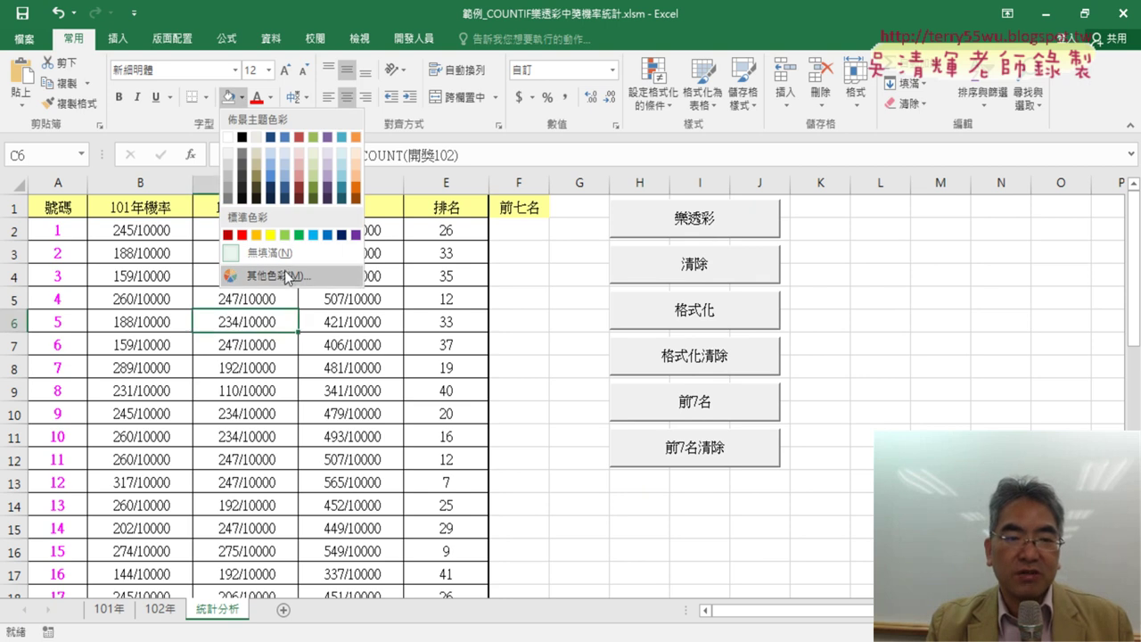
left_click(277, 276)
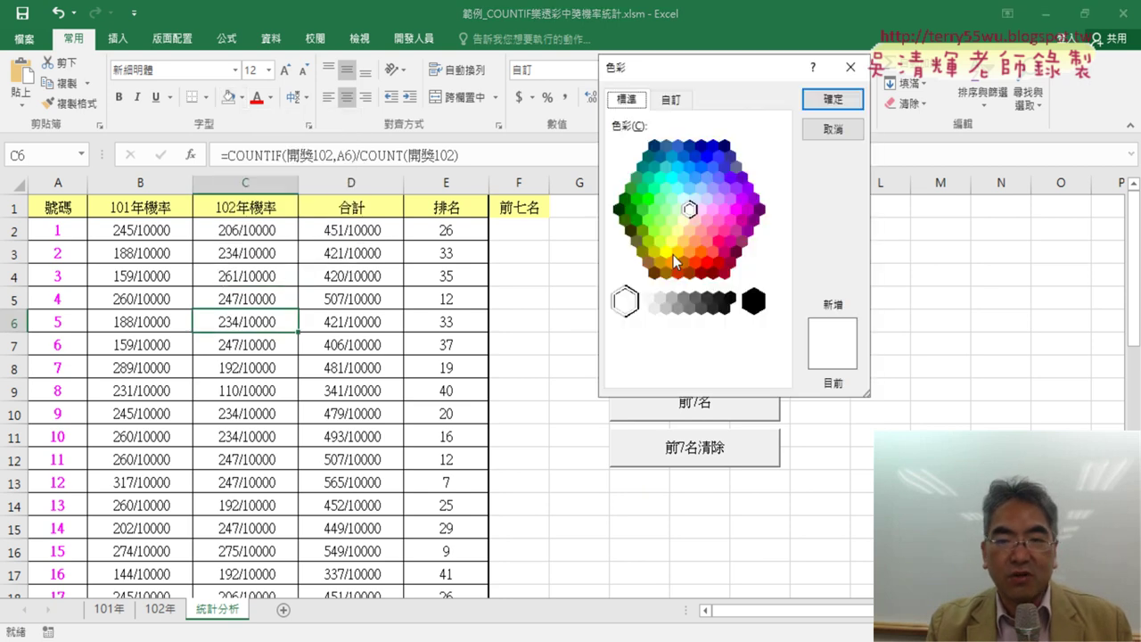
left_click(669, 253)
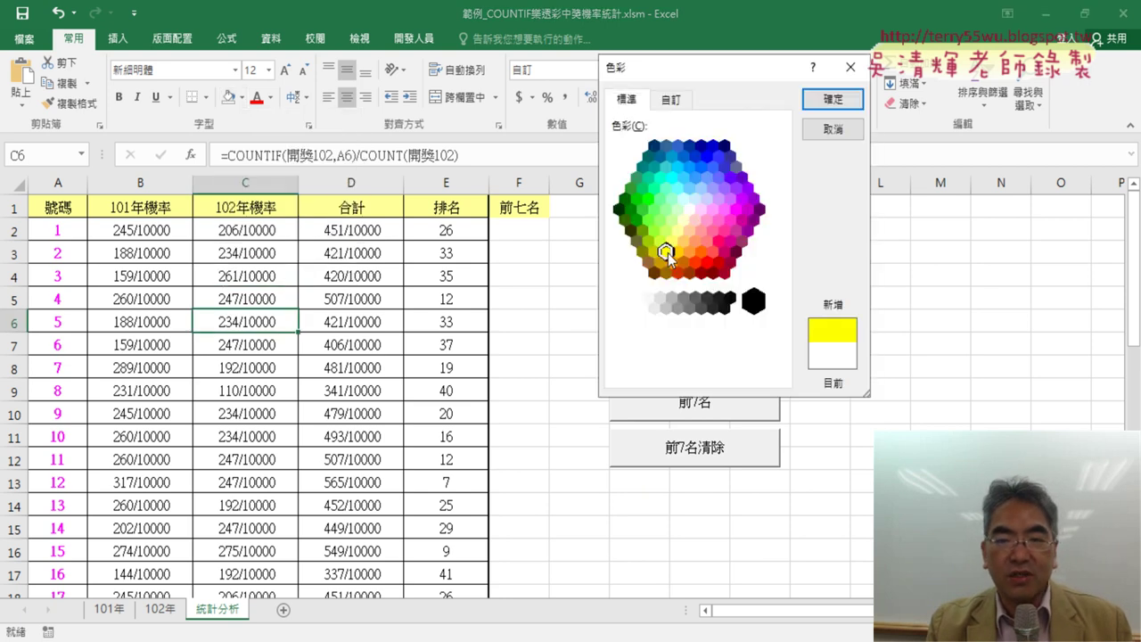
left_click(672, 100)
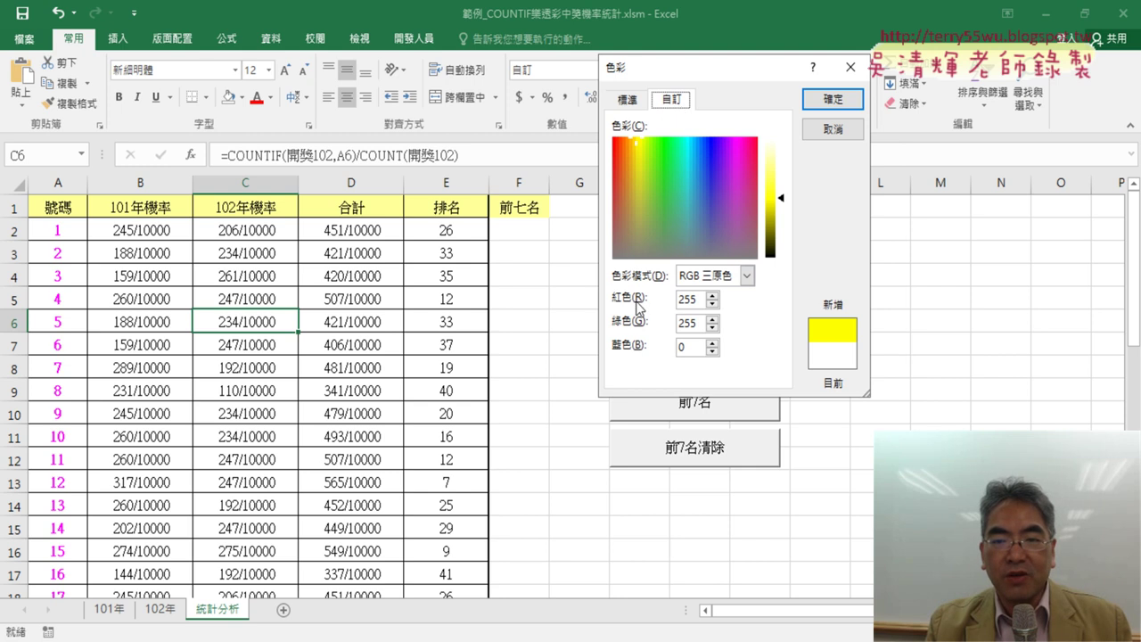
mouse_move(697, 298)
left_mouse_down()
mouse_move(658, 296)
mouse_move(655, 349)
left_mouse_up()
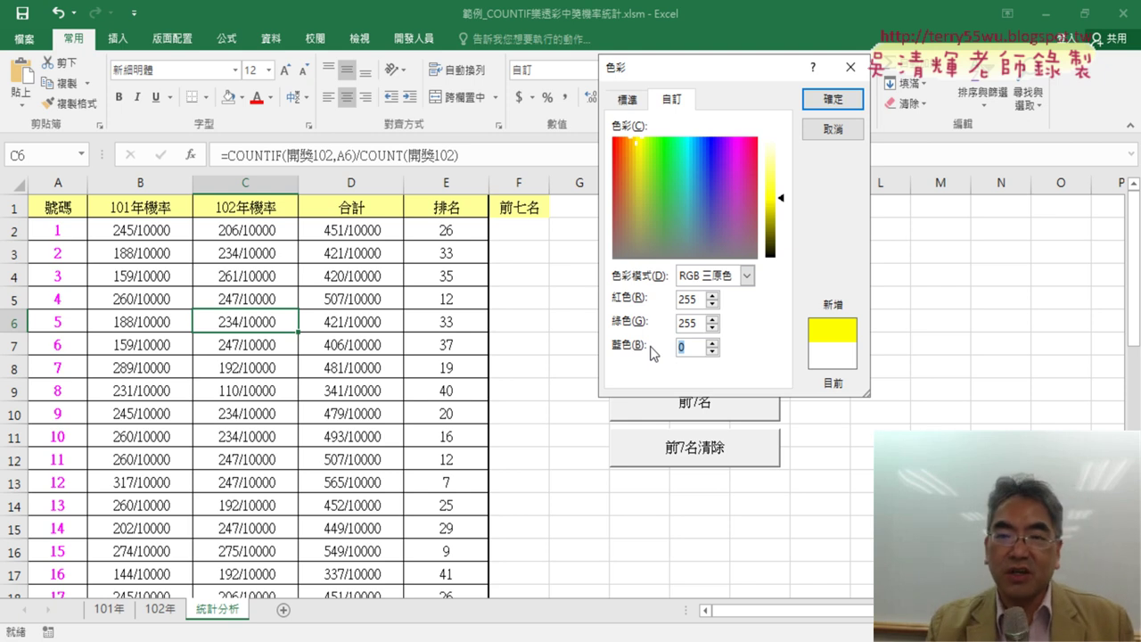
left_click(627, 100)
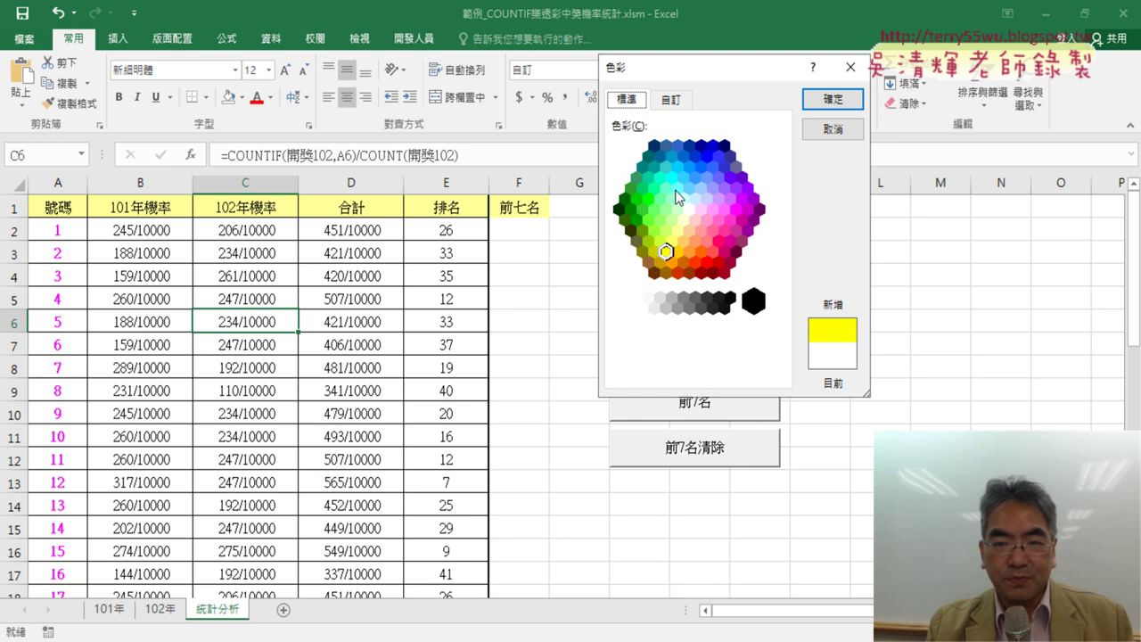
left_click(722, 232)
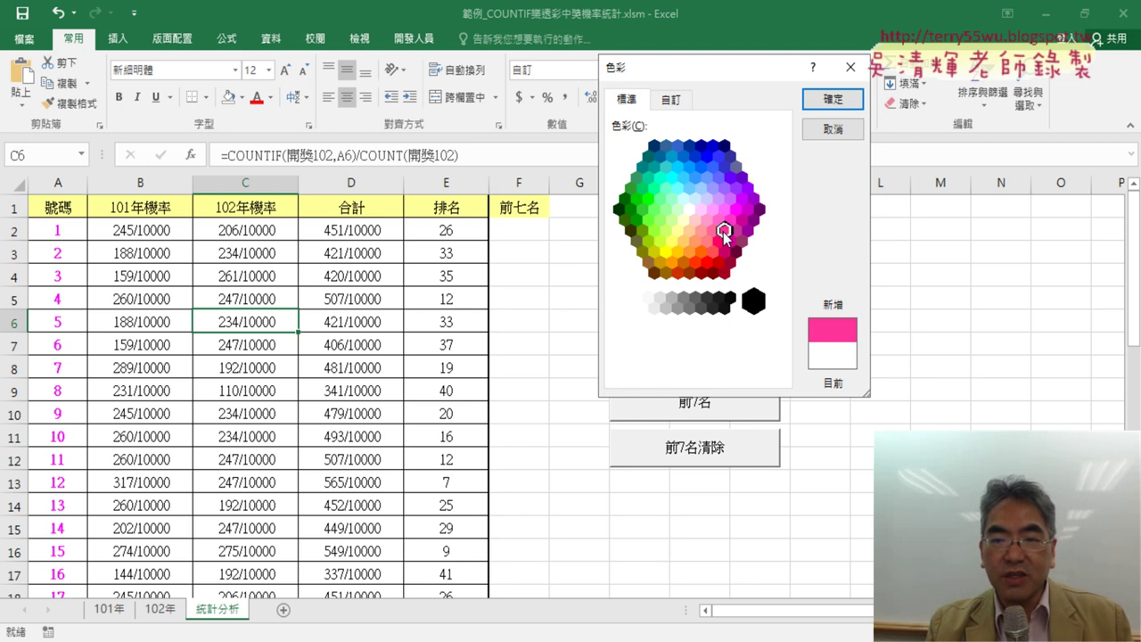
left_click(666, 102)
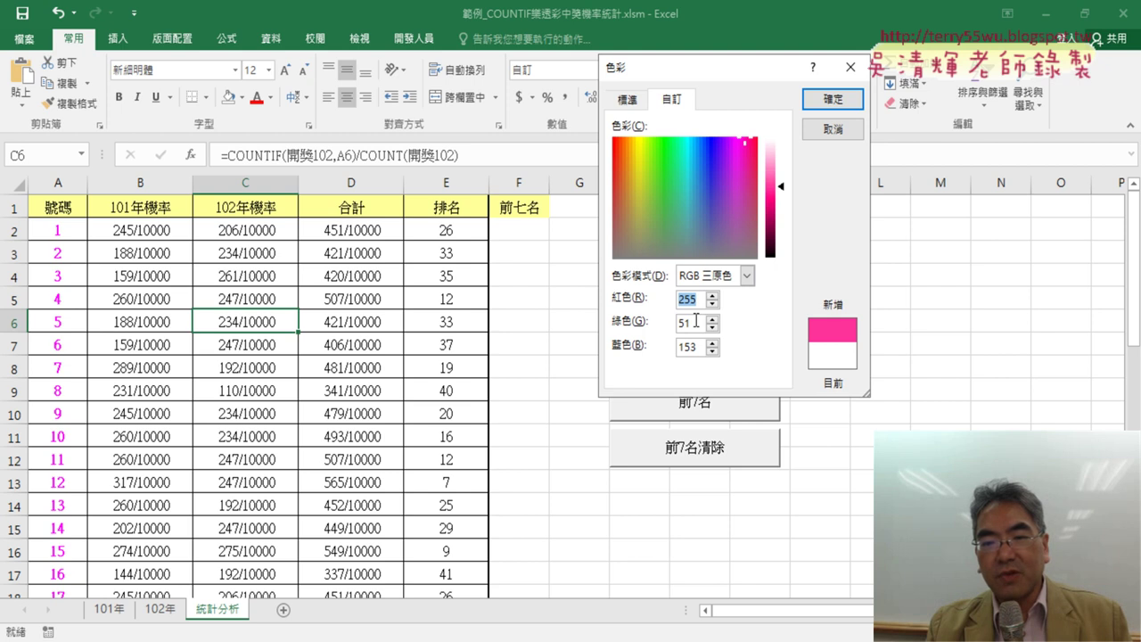
key("Tab")
key("Tab")
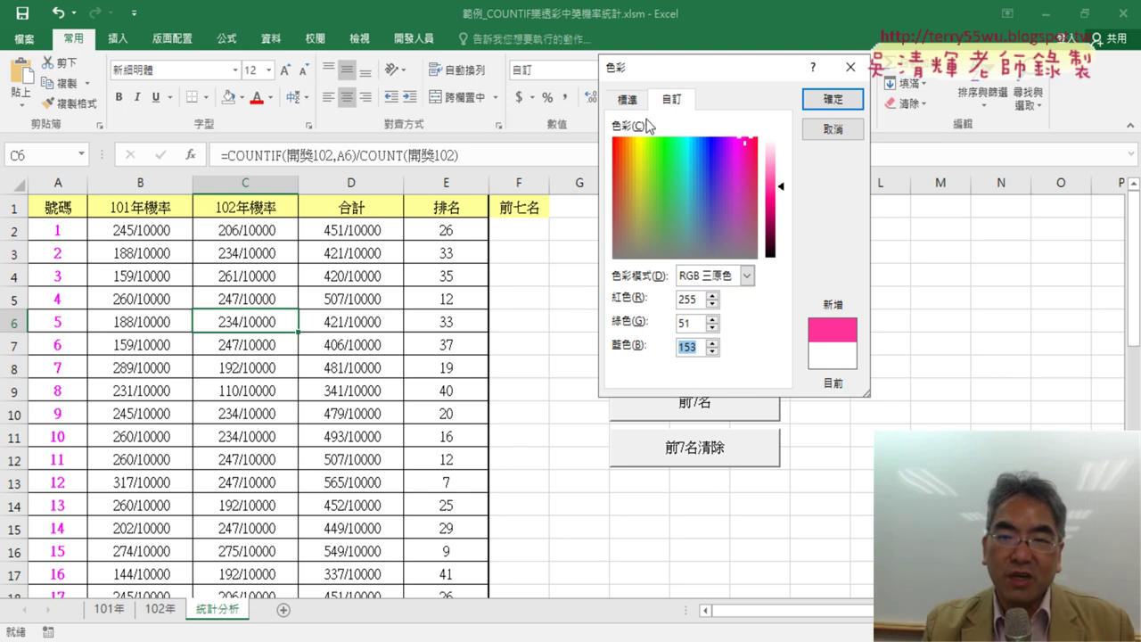
left_click(623, 100)
left_click(665, 252)
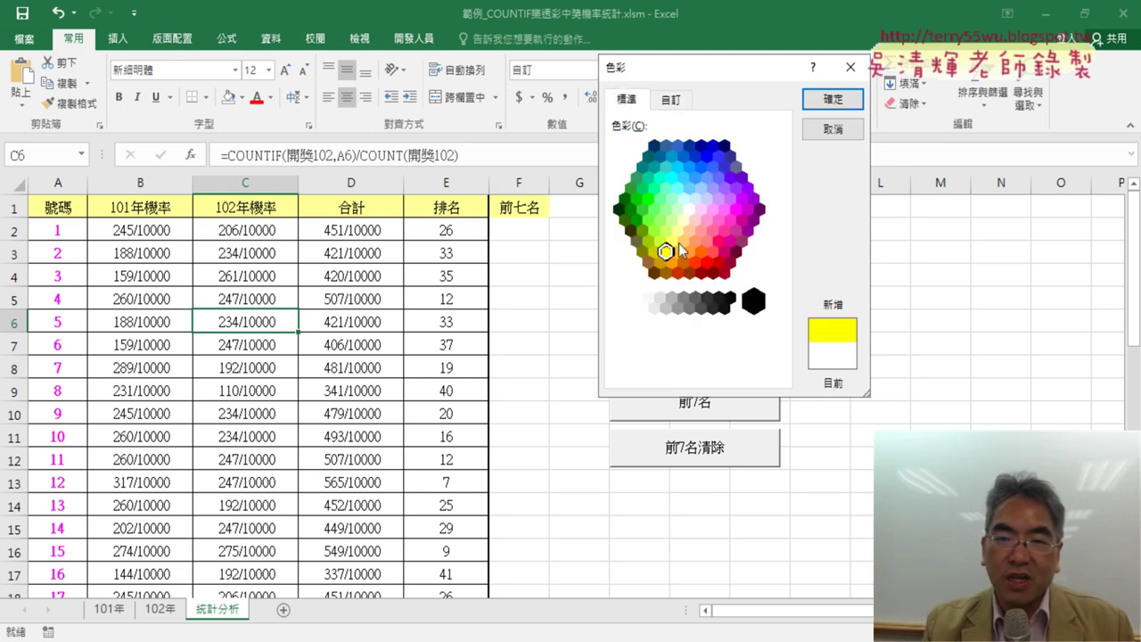
left_click(671, 101)
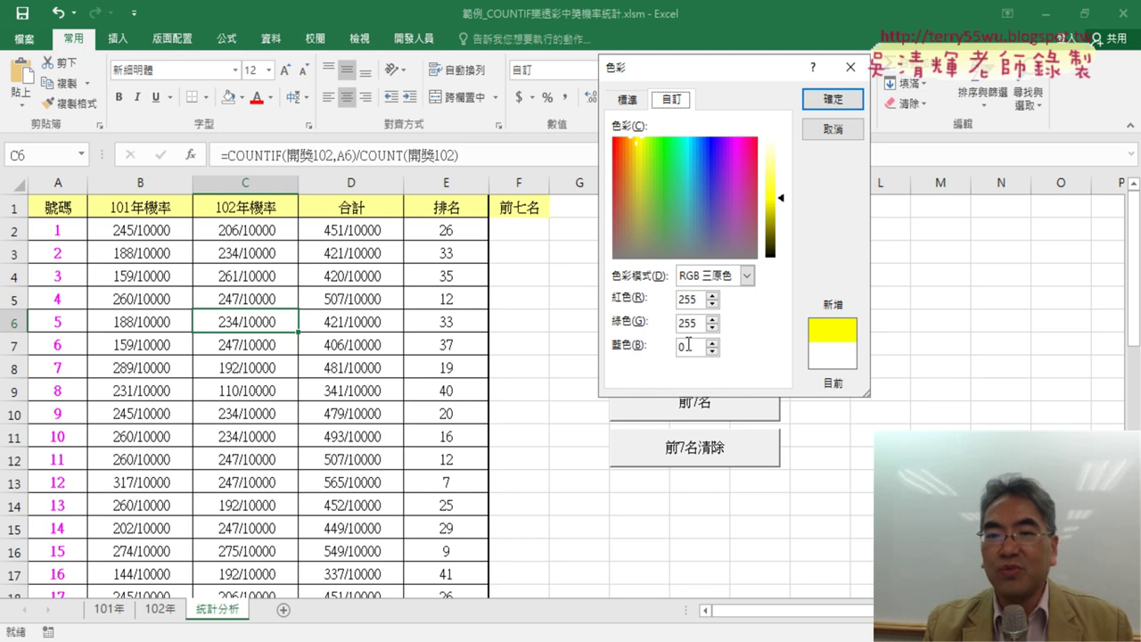
left_click(832, 136)
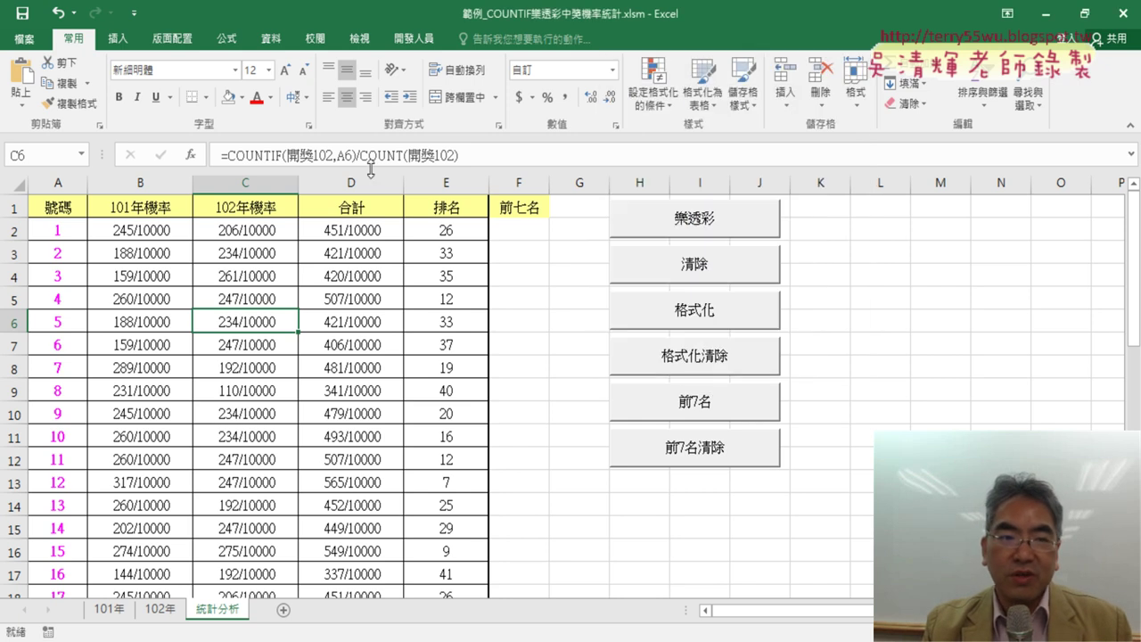
Inspect the custom RGB colour values, darken to black, then cancel without applying.
left_click(242, 97)
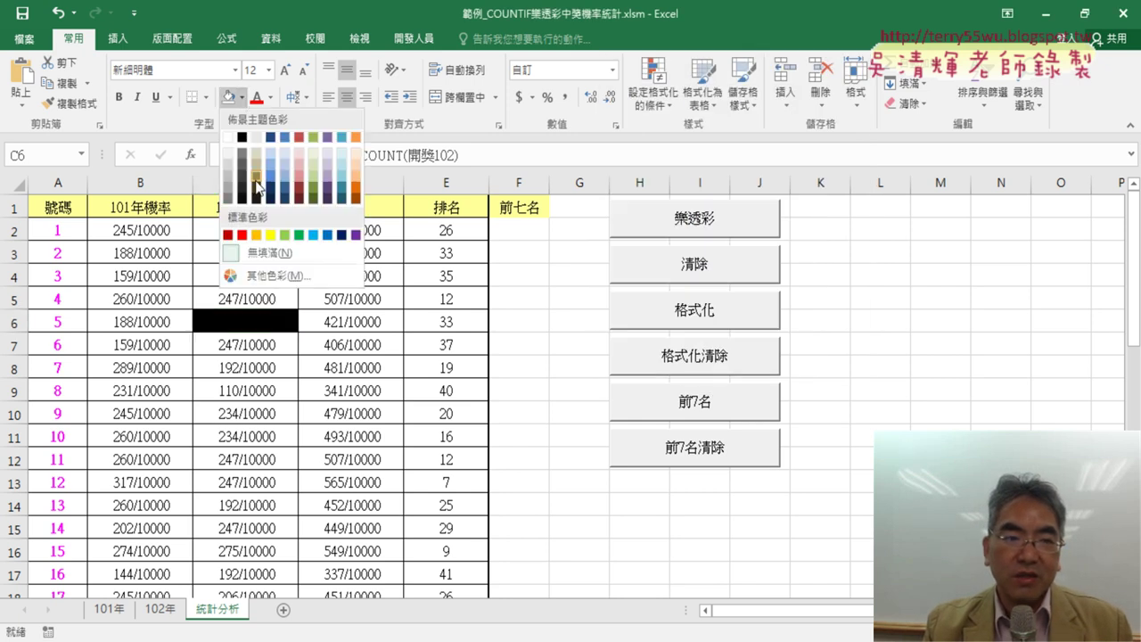
left_click(271, 275)
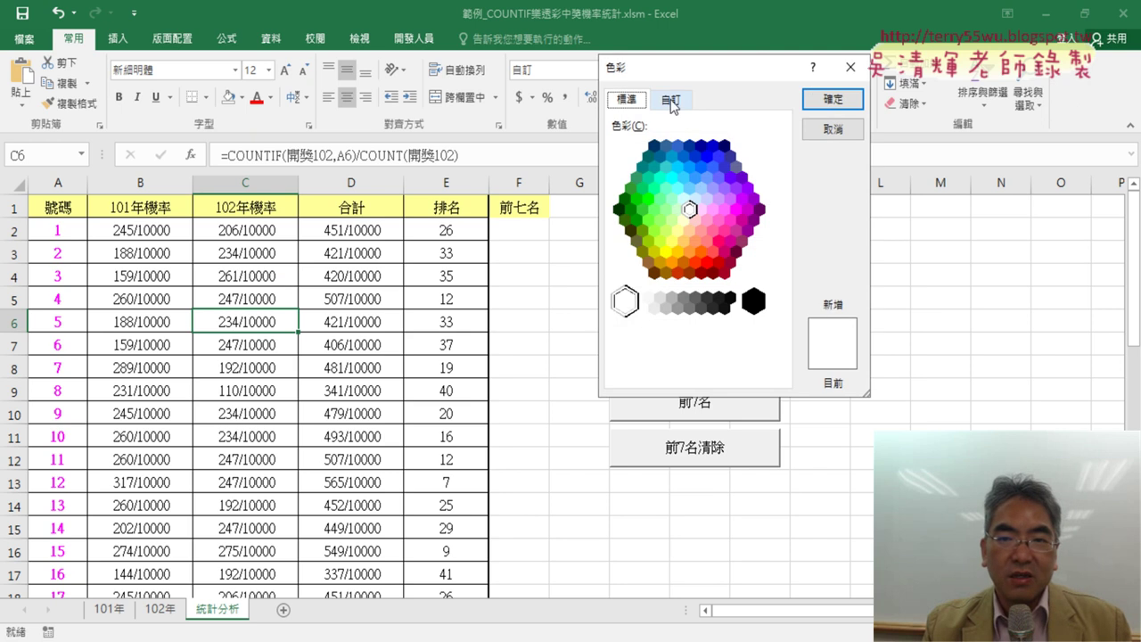
left_click(671, 101)
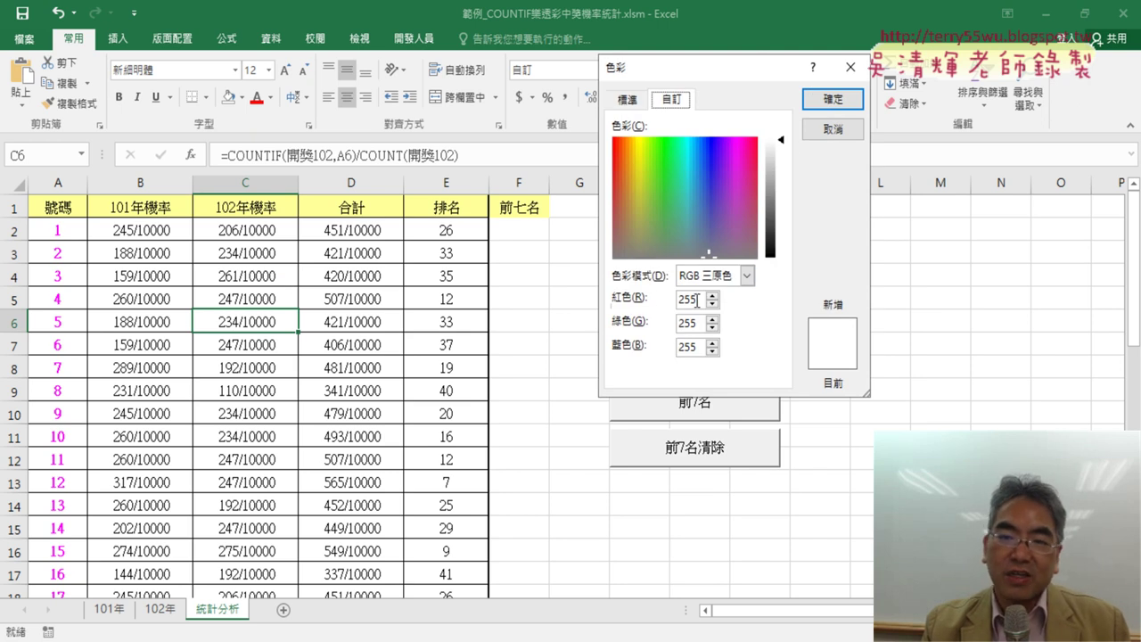
key("Tab")
key("Tab")
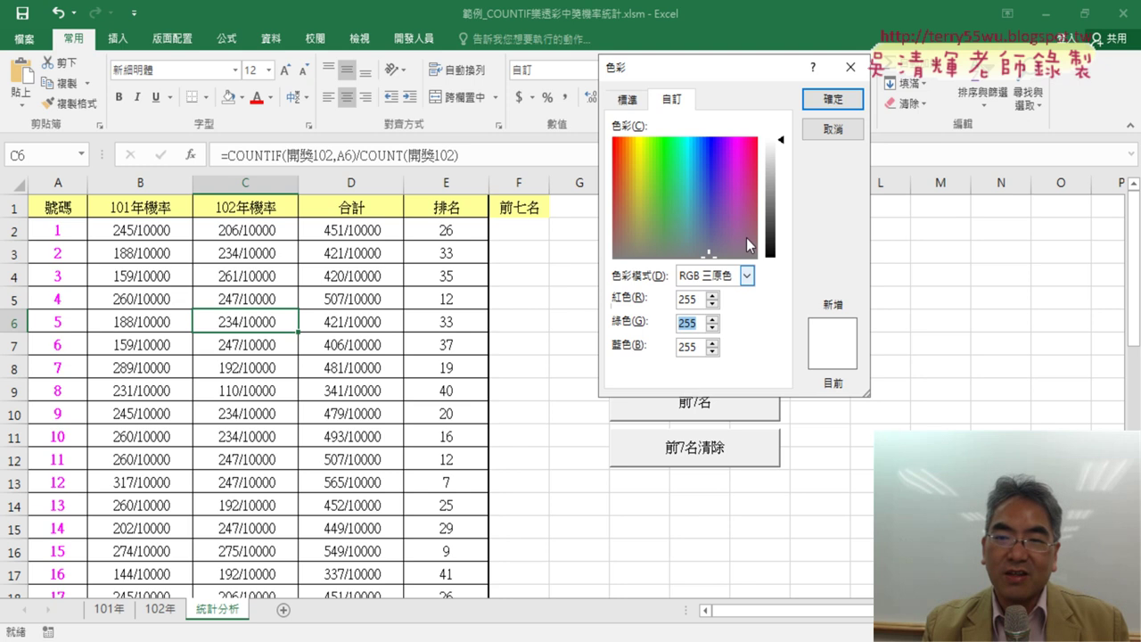
left_click_drag(782, 143, 775, 307)
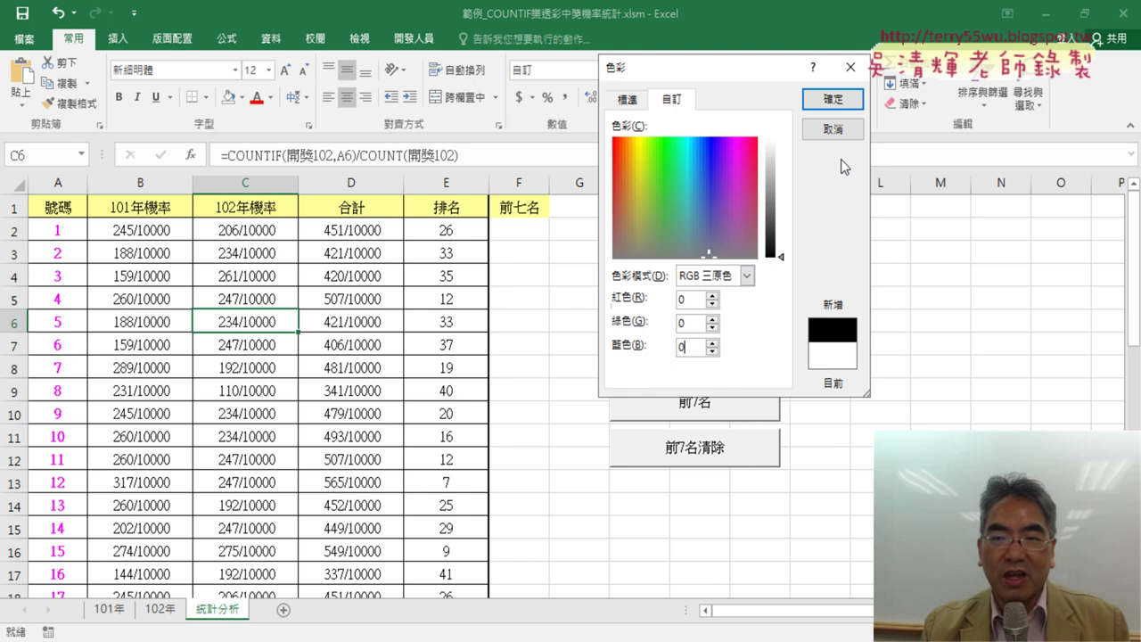
left_click(839, 134)
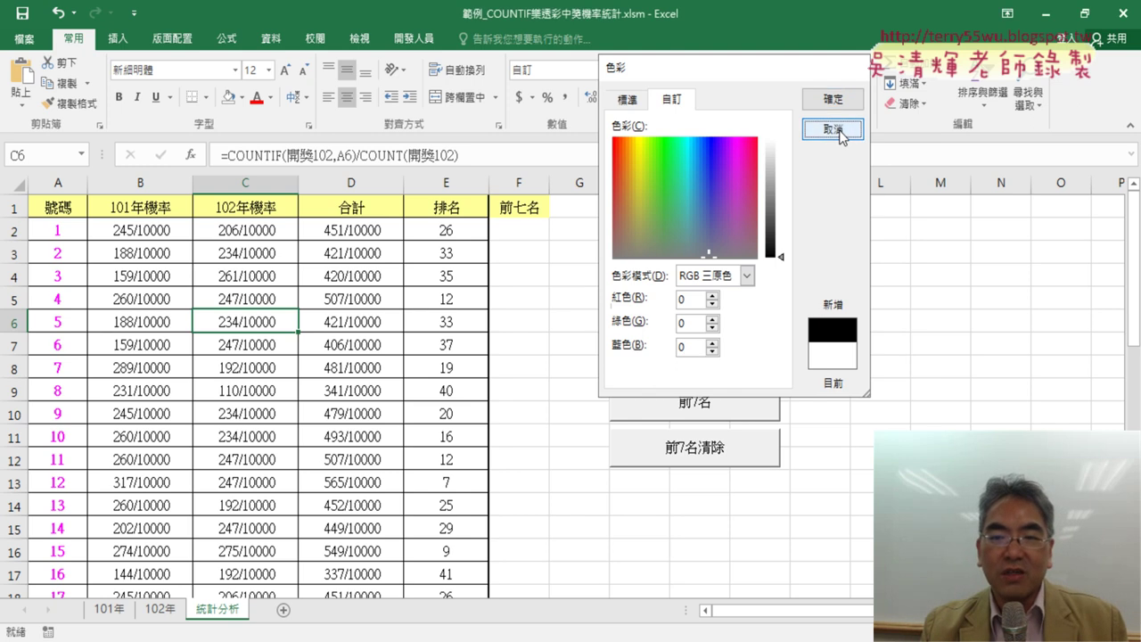
Reopen the VBA editor and make the colouring line use Cells(i, "A").Interior.
left_click(413, 38)
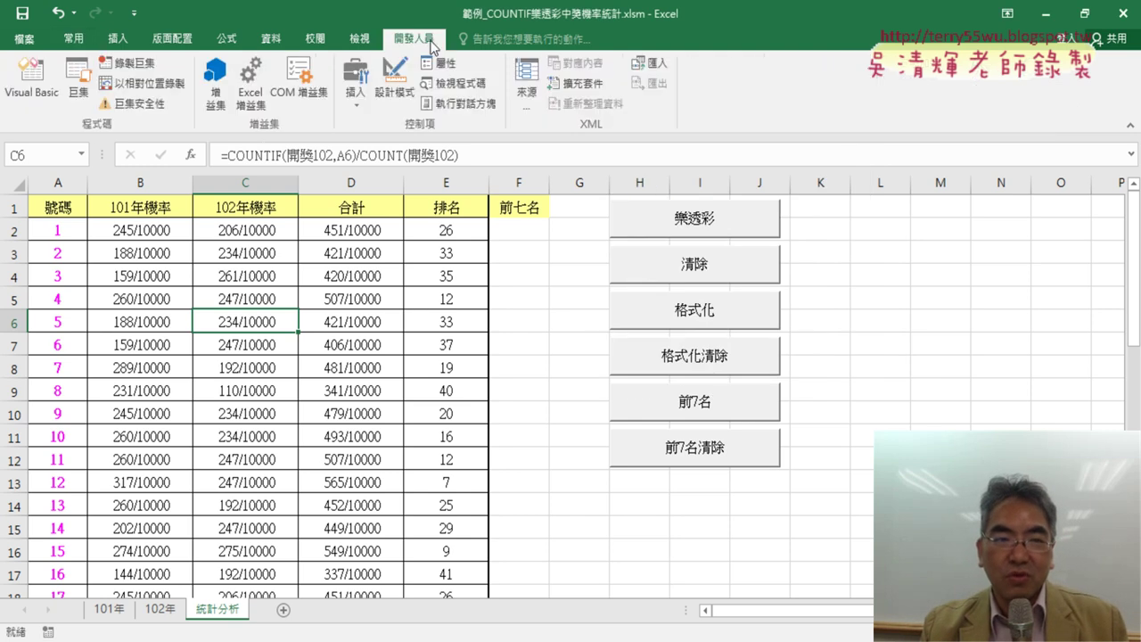
left_click(31, 79)
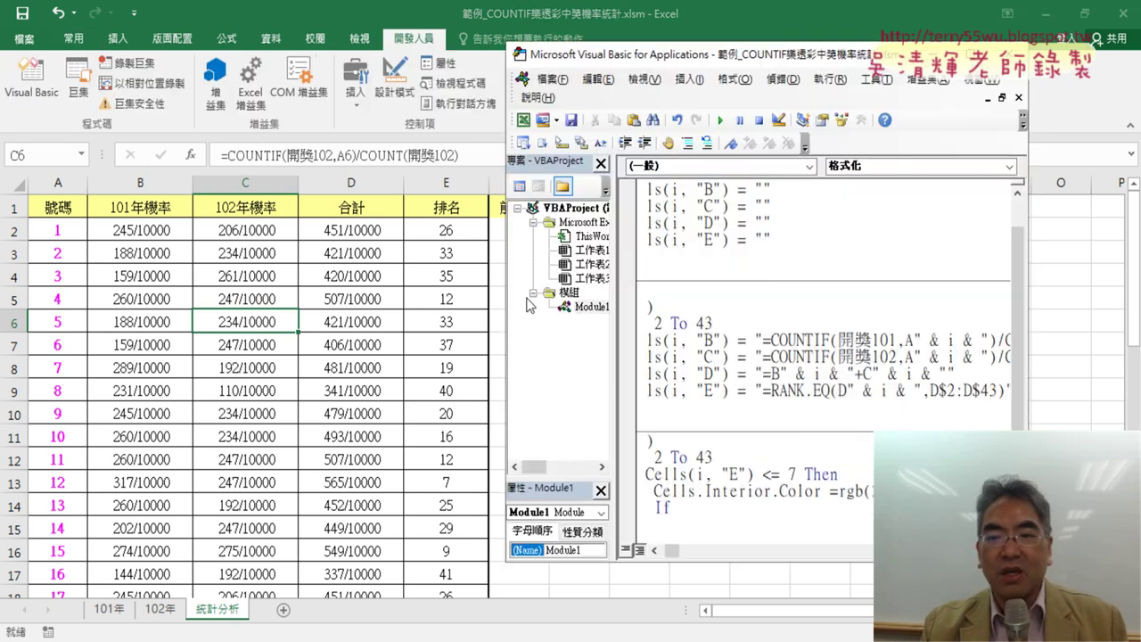
left_click(657, 550)
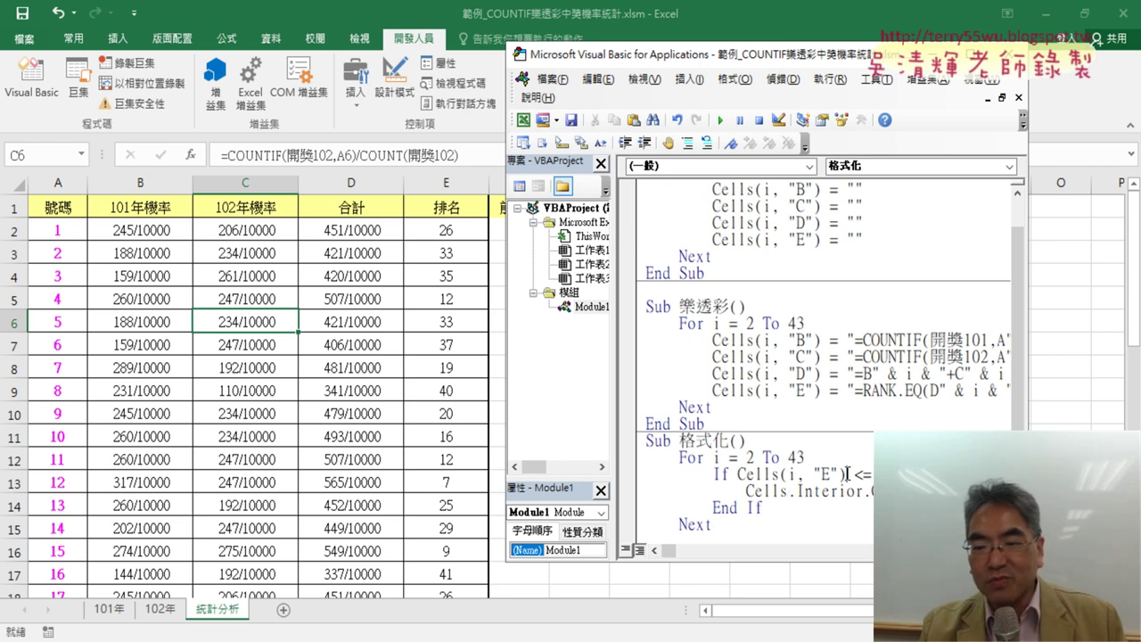
mouse_move(847, 474)
left_mouse_down()
mouse_move(779, 474)
mouse_move(783, 491)
mouse_move(826, 491)
left_mouse_up()
type("A")
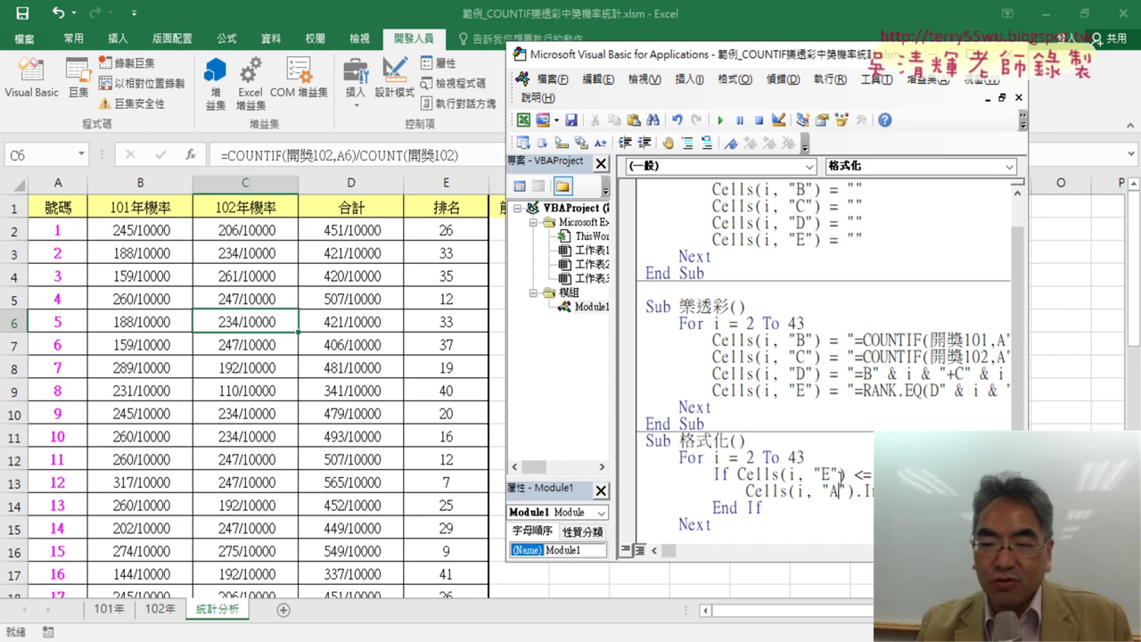
left_click_drag(790, 490, 849, 493)
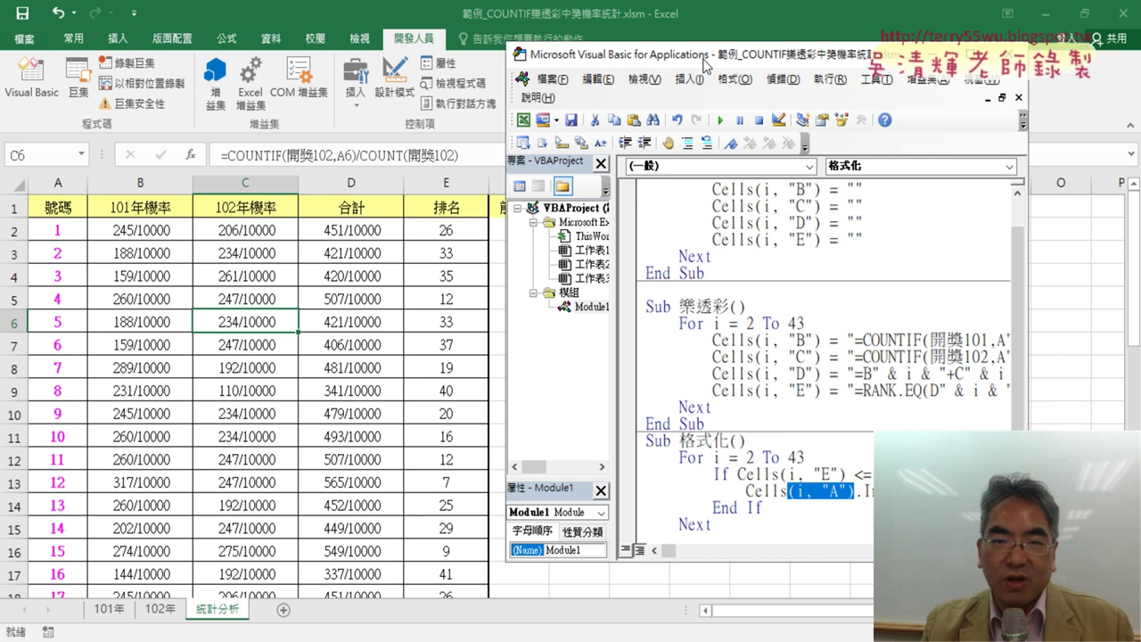
Move the code editor window up and widen it.
left_click_drag(703, 58, 677, 51)
left_click_drag(1011, 267, 1116, 267)
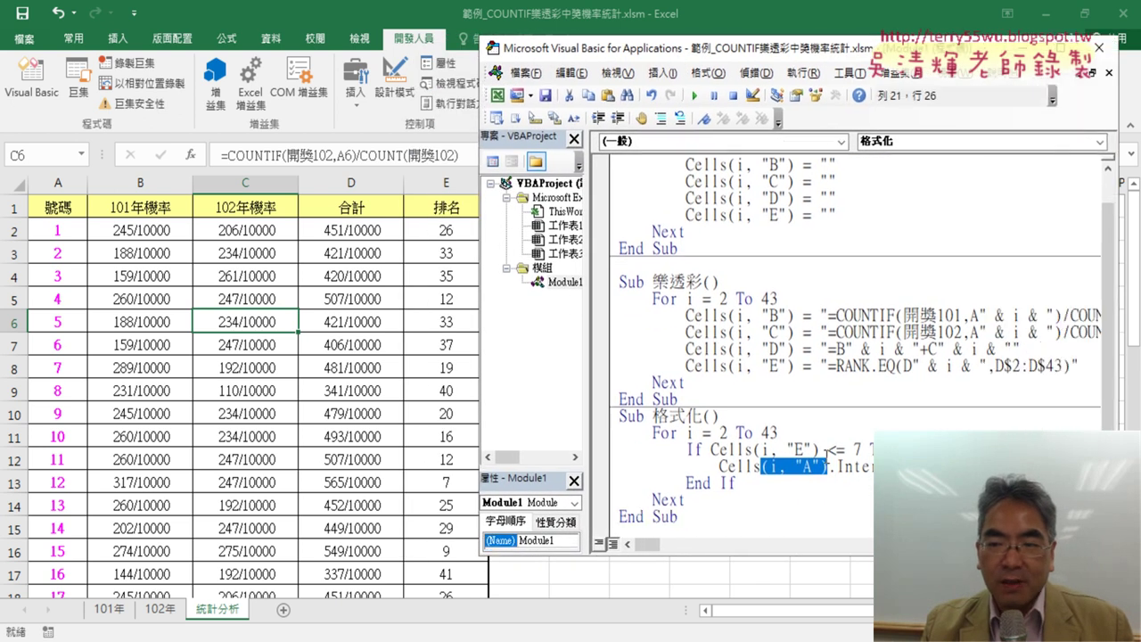
left_click(820, 467)
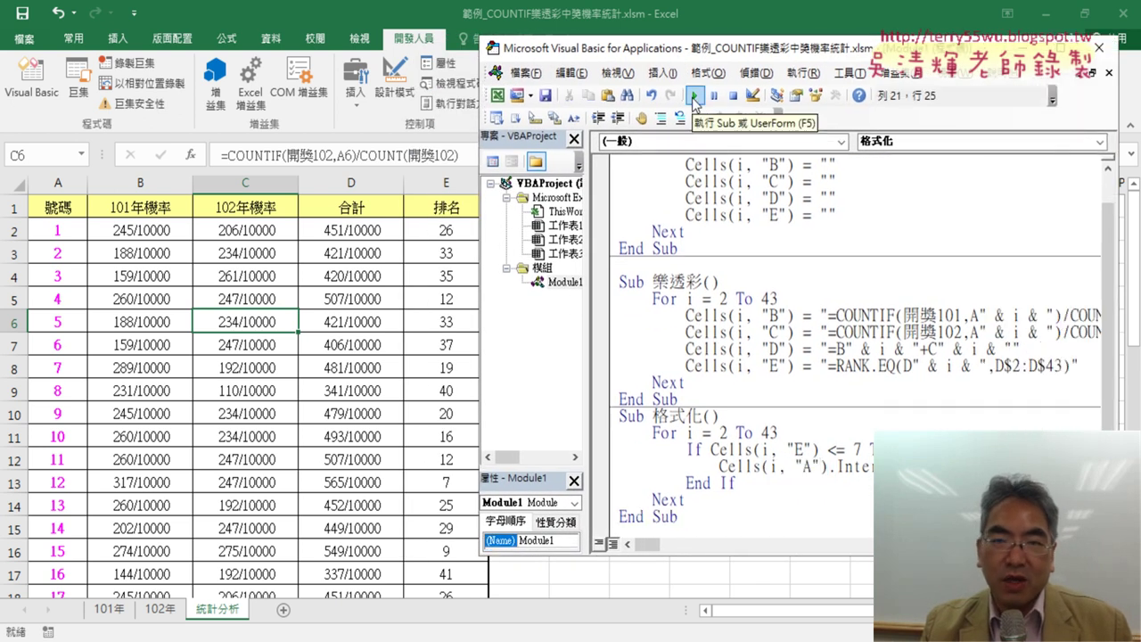
Run the 格式化 macro and scroll the sheet to check the yellow top-seven cells.
left_click(692, 96)
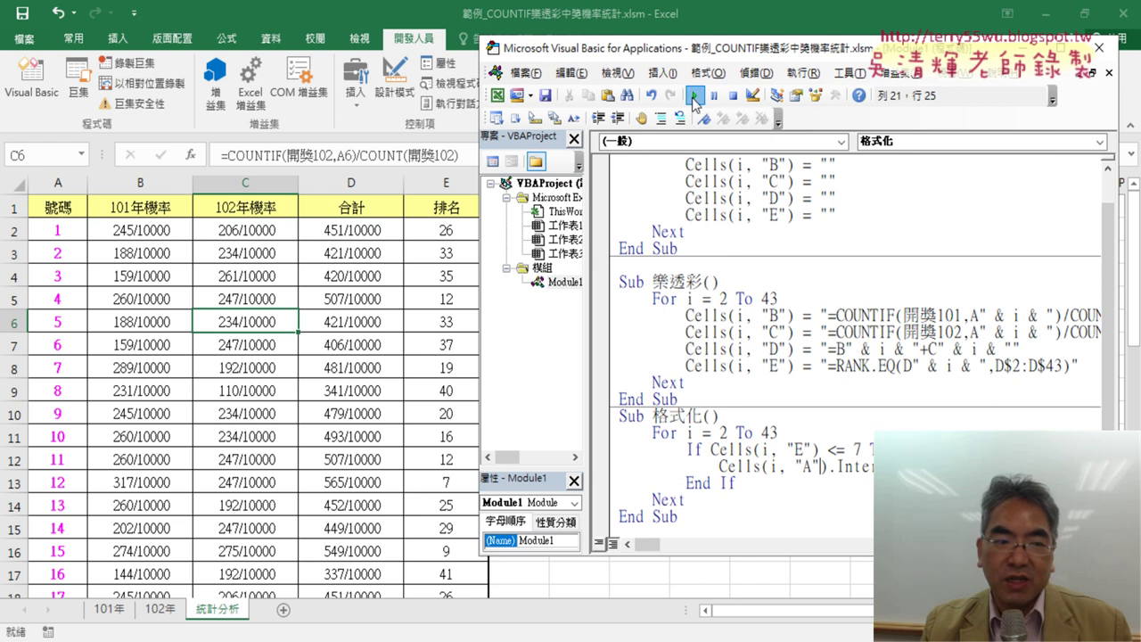
left_click(34, 483)
scroll(53, 477, "down", 3)
scroll(58, 480, "down", 2)
scroll(63, 479, "down", 2)
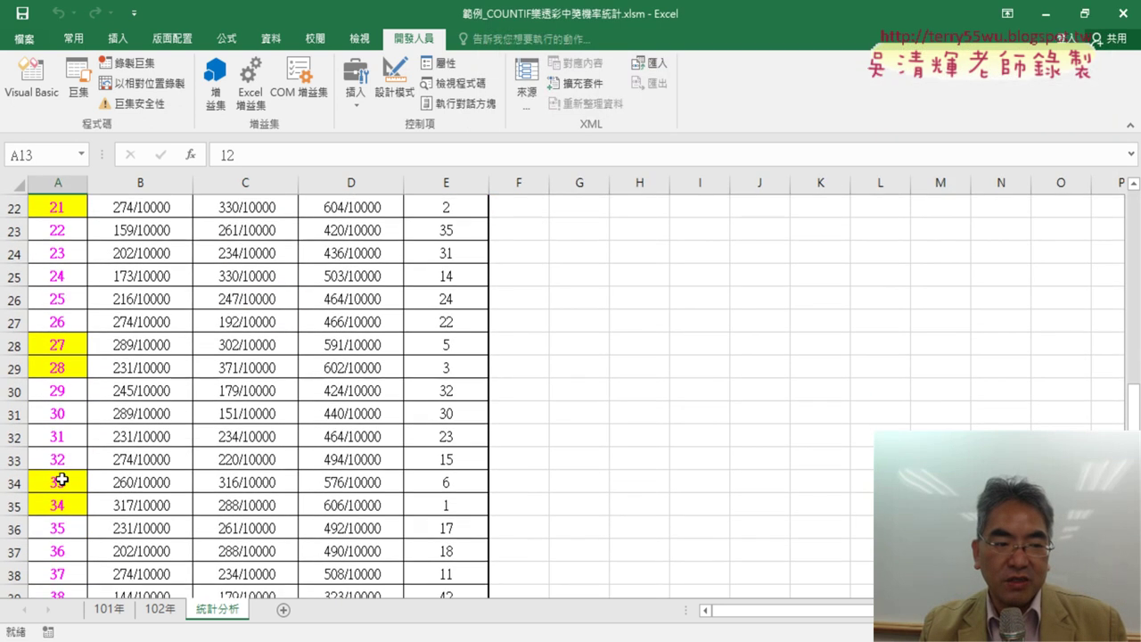
scroll(62, 479, "down", 2)
Reopen the VBA editor and select the entire 格式化 Sub.
left_click(31, 78)
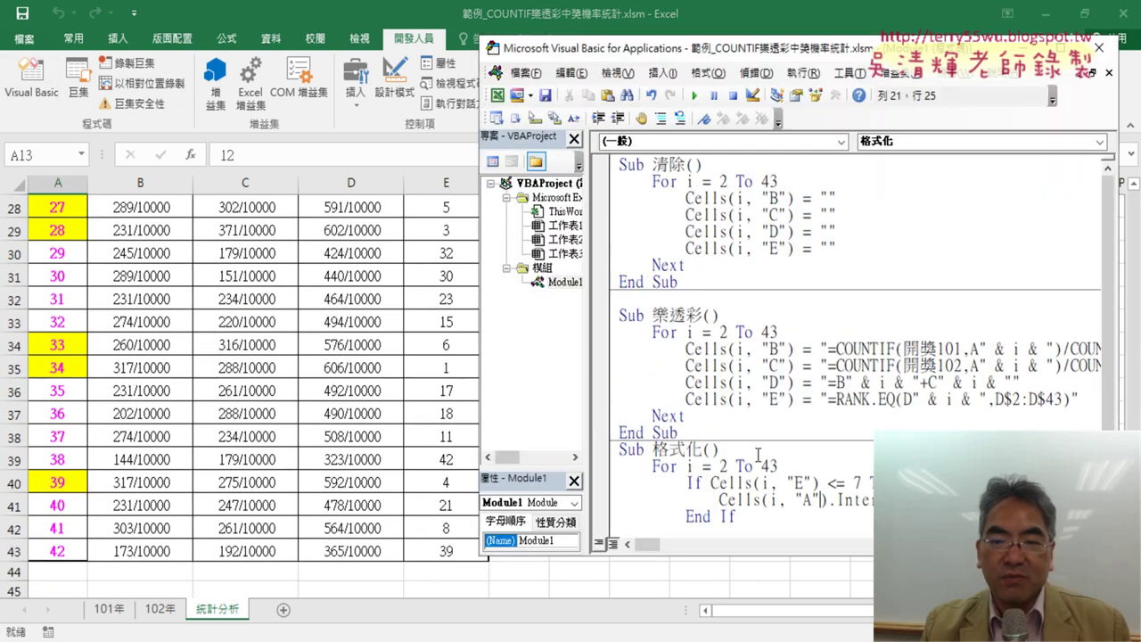
scroll(758, 455, "down", 1)
left_click_drag(698, 504, 621, 399)
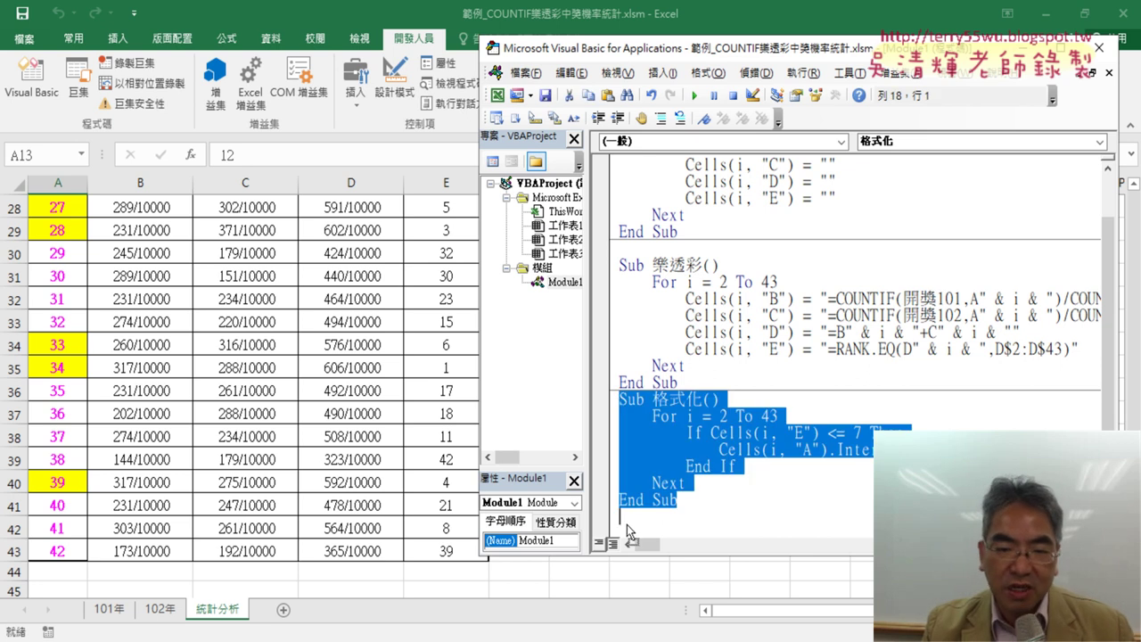
Copy the 格式化 Sub and paste a duplicate below its End Sub.
right_click(684, 433)
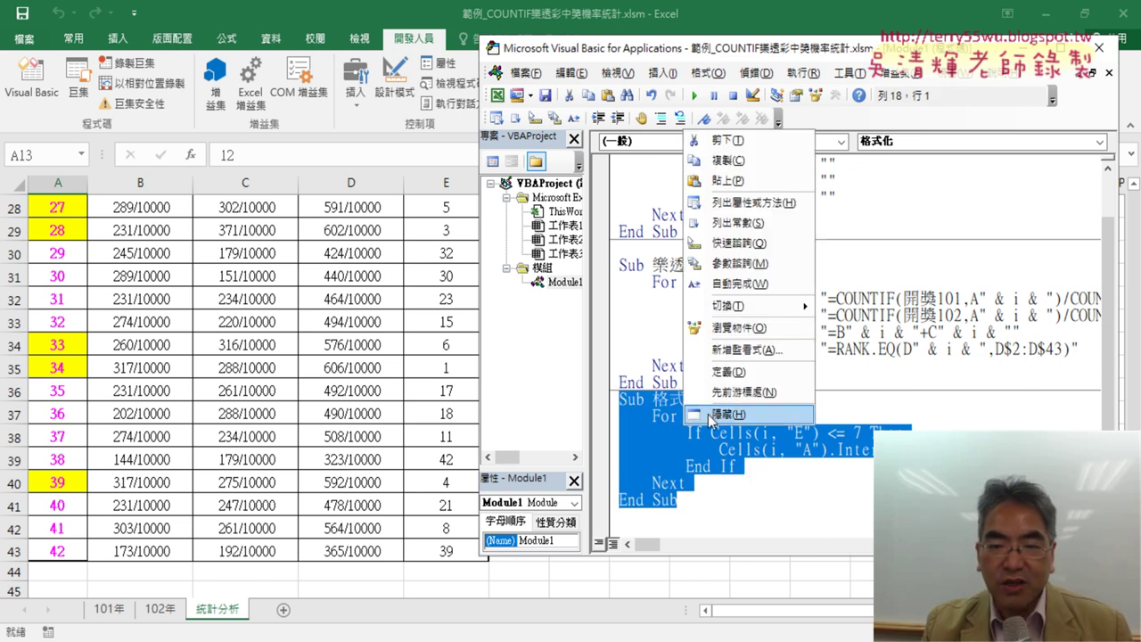
left_click(740, 162)
left_click(639, 518)
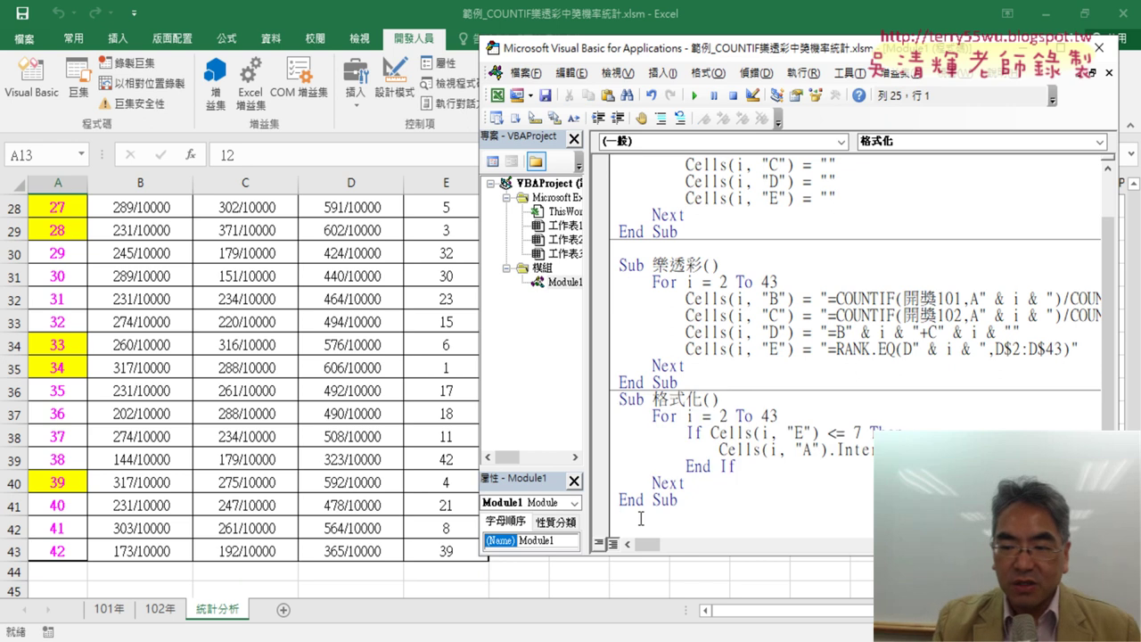
key("ctrl+v")
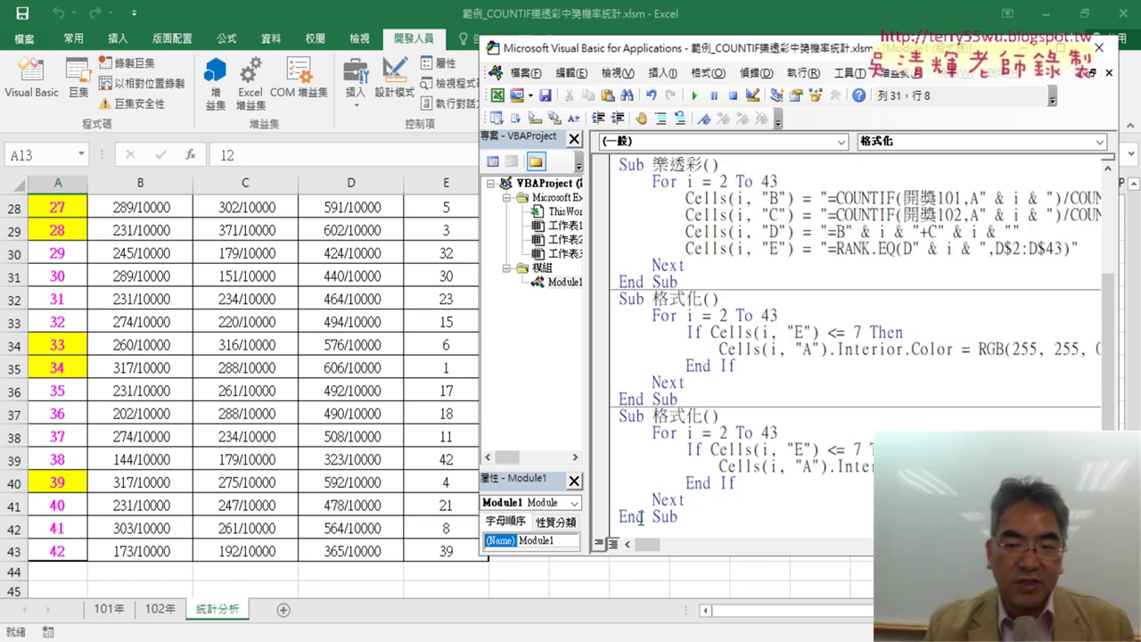
Rename the copied Sub to 格式化清除 and widen the code window so long lines show.
left_click(704, 415)
type("7")
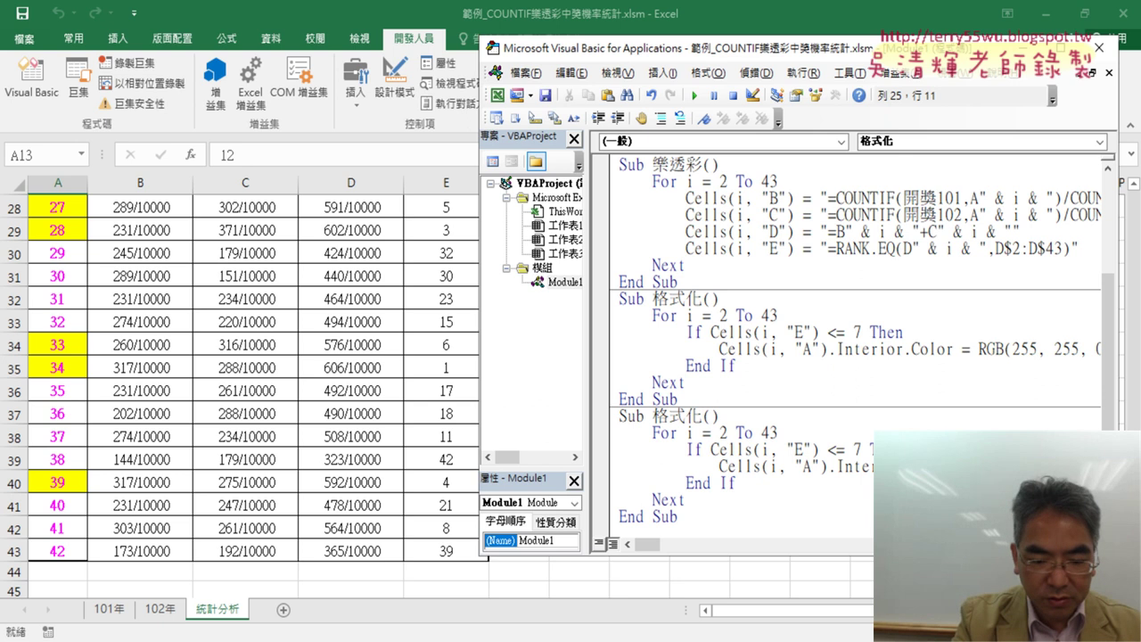
key("BackSpace")
type("清除")
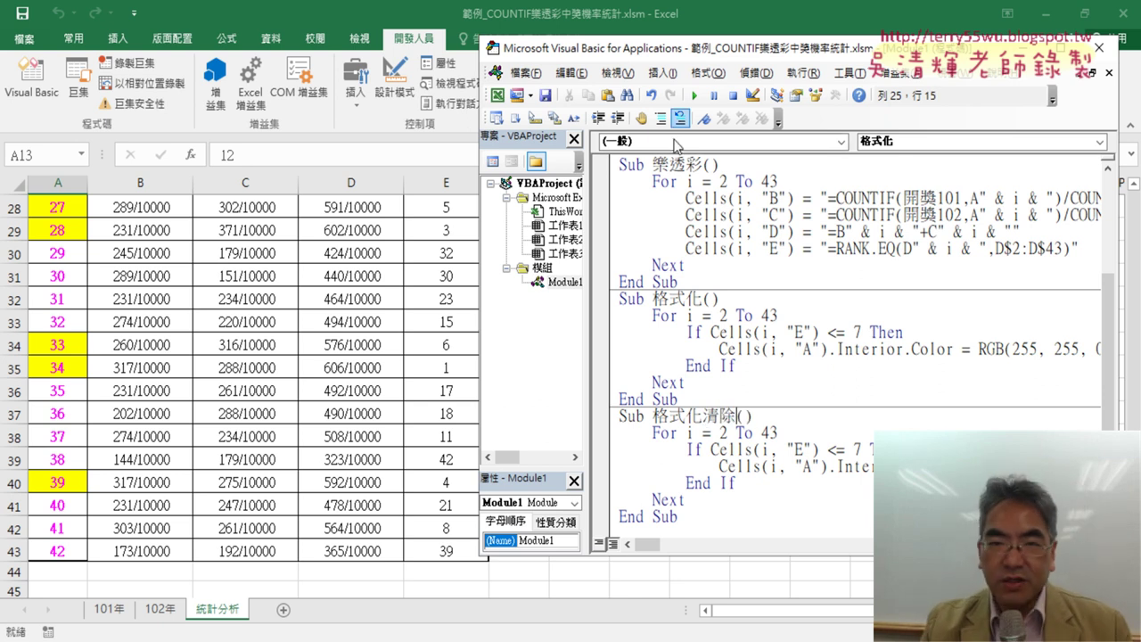
left_click_drag(671, 58, 384, 60)
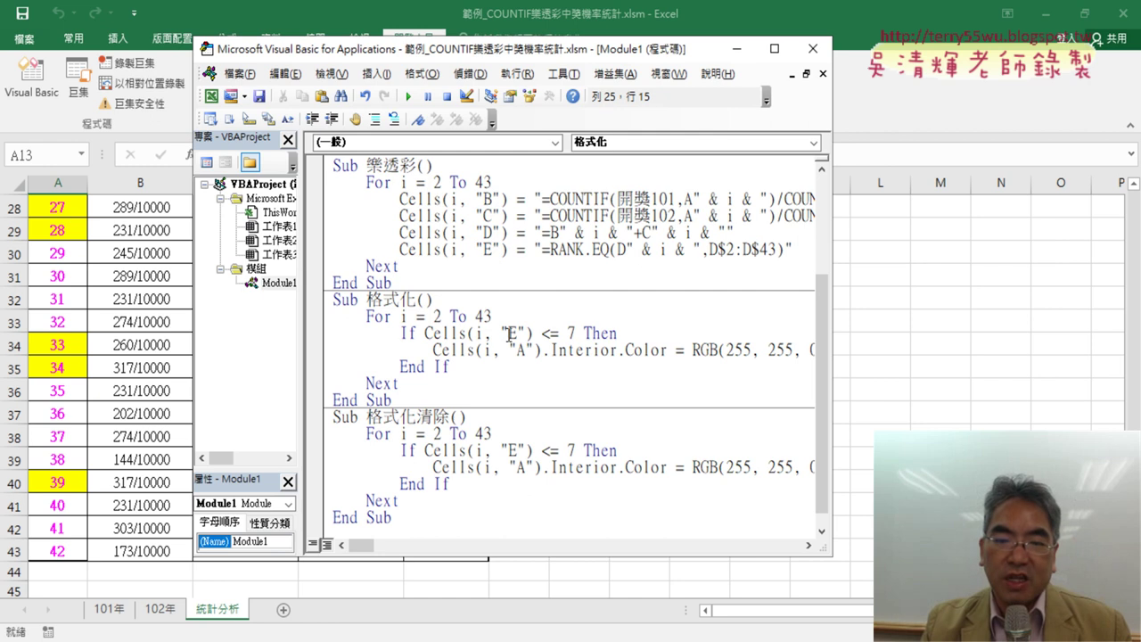
left_click_drag(840, 420, 1034, 421)
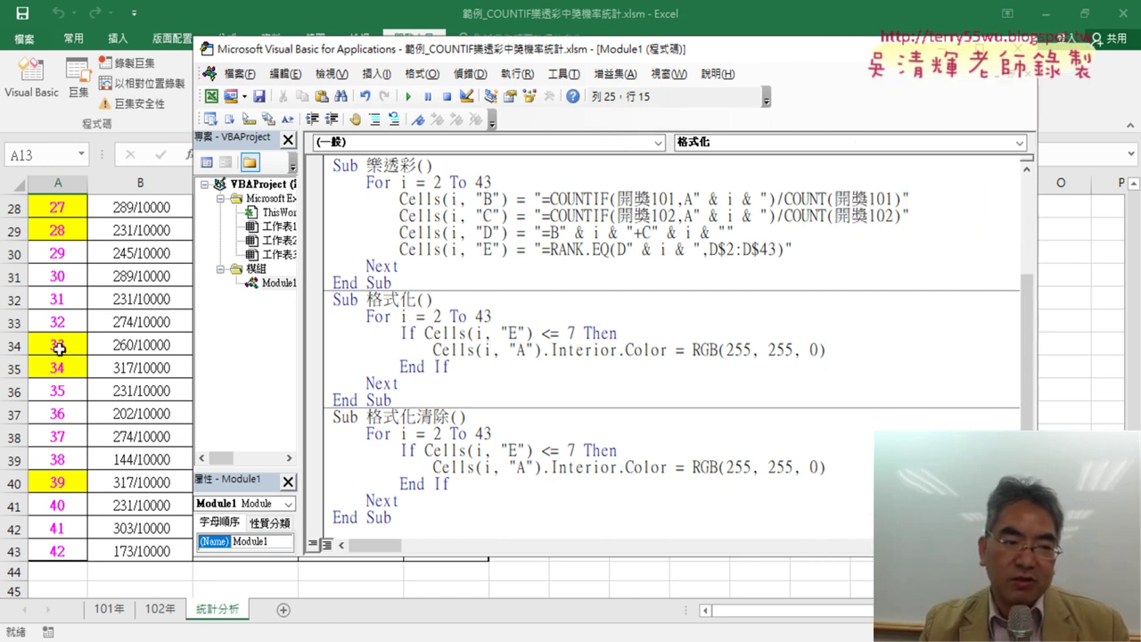
Change 格式化清除's fill to RGB(255, 255, 255) white and run it.
double_click(814, 467)
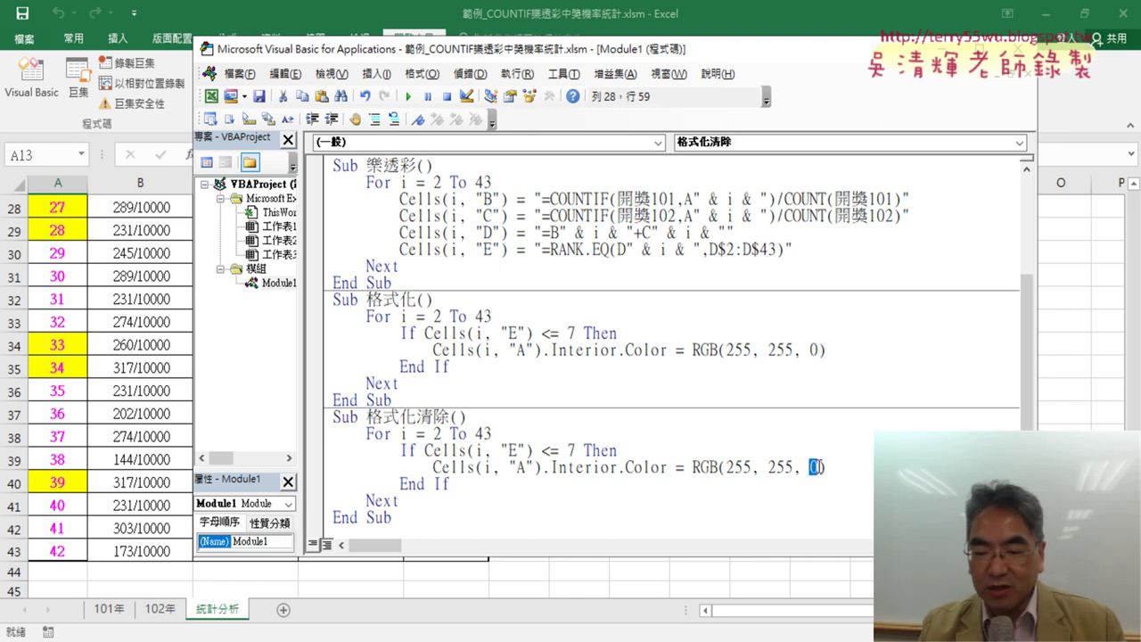
type("255")
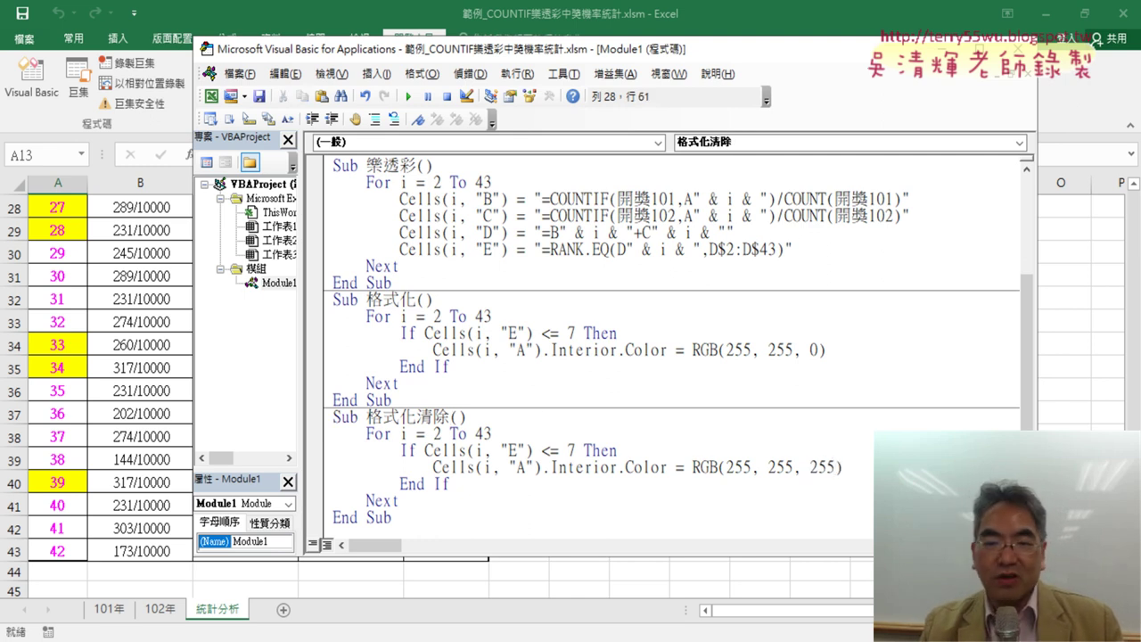
left_click(450, 467)
left_click(407, 96)
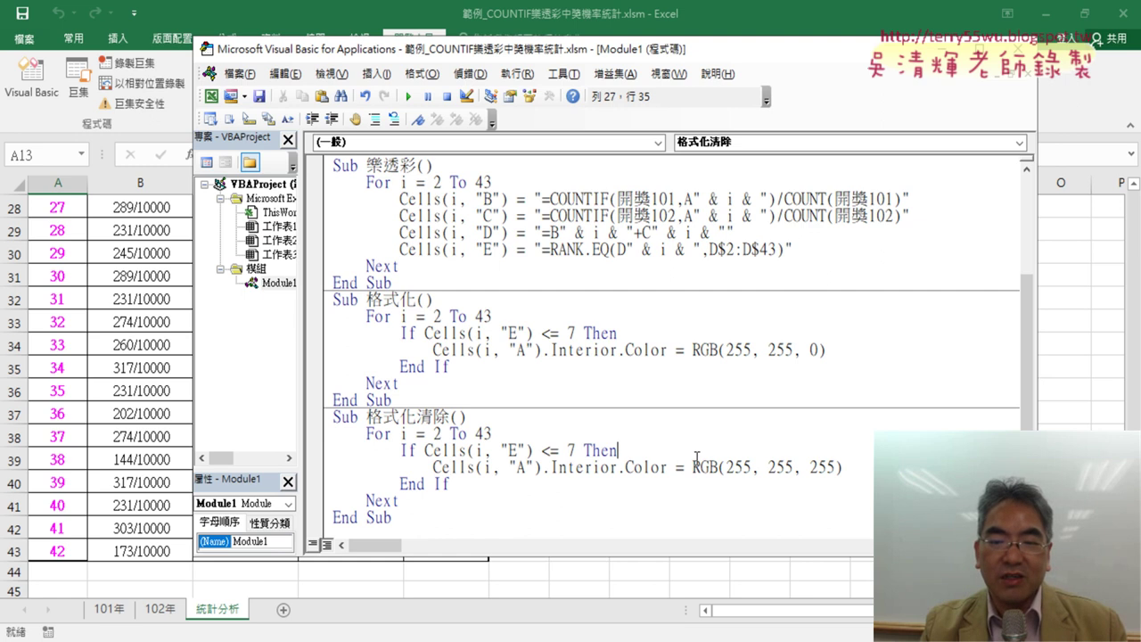
Run 格式化 again to reapply the yellow fills and return to the worksheet.
left_click_drag(695, 467, 842, 467)
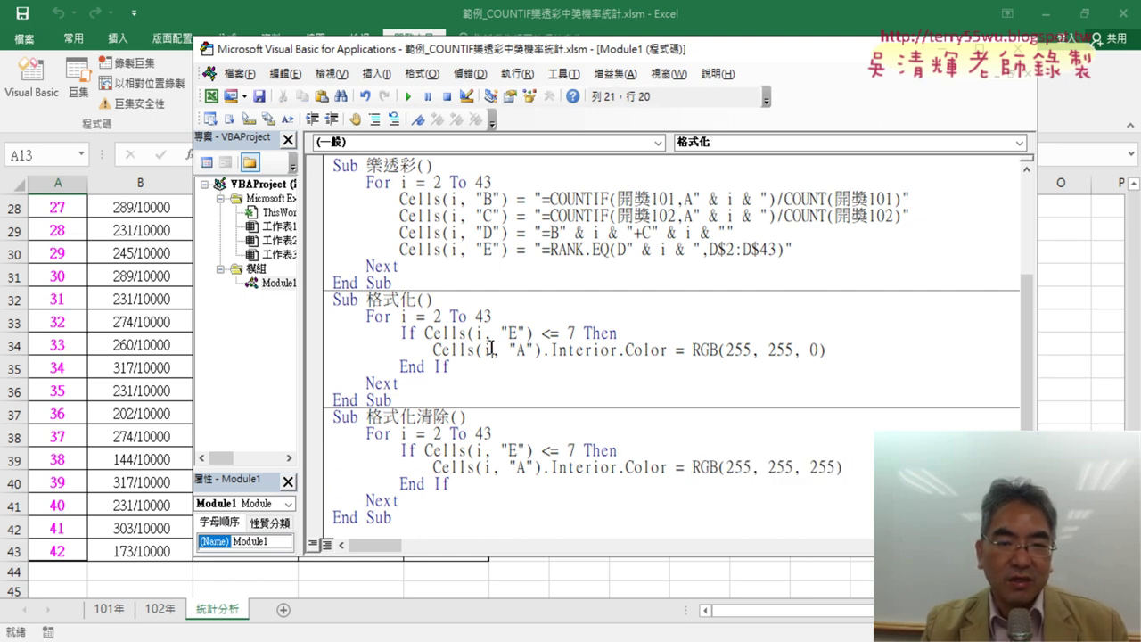
left_click(476, 347)
left_click(408, 96)
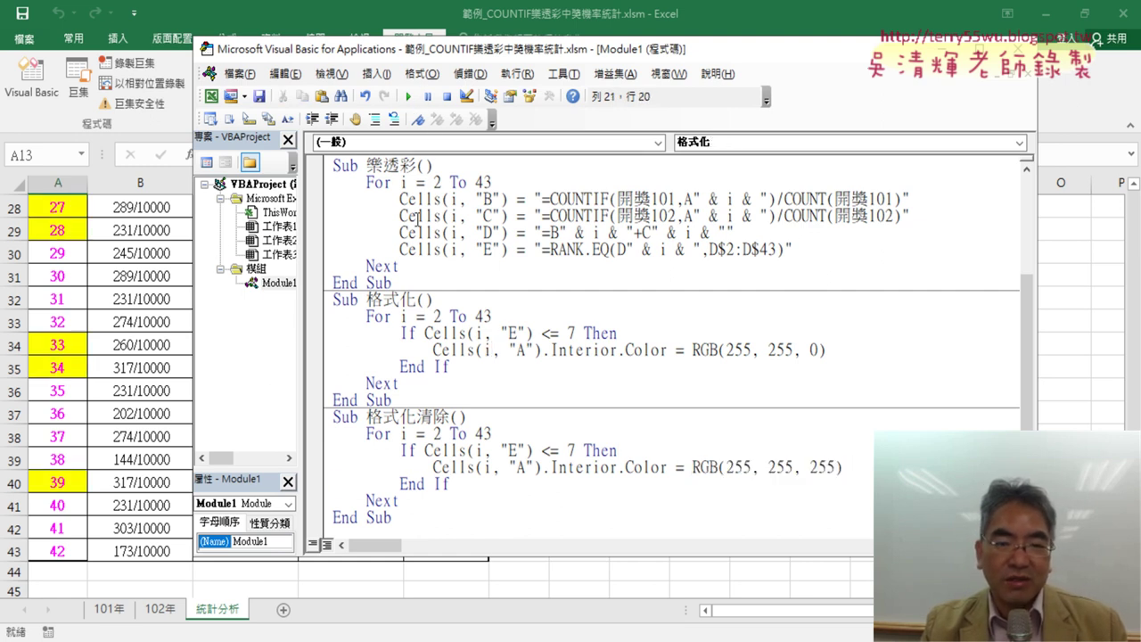
left_click(63, 230)
left_click(73, 38)
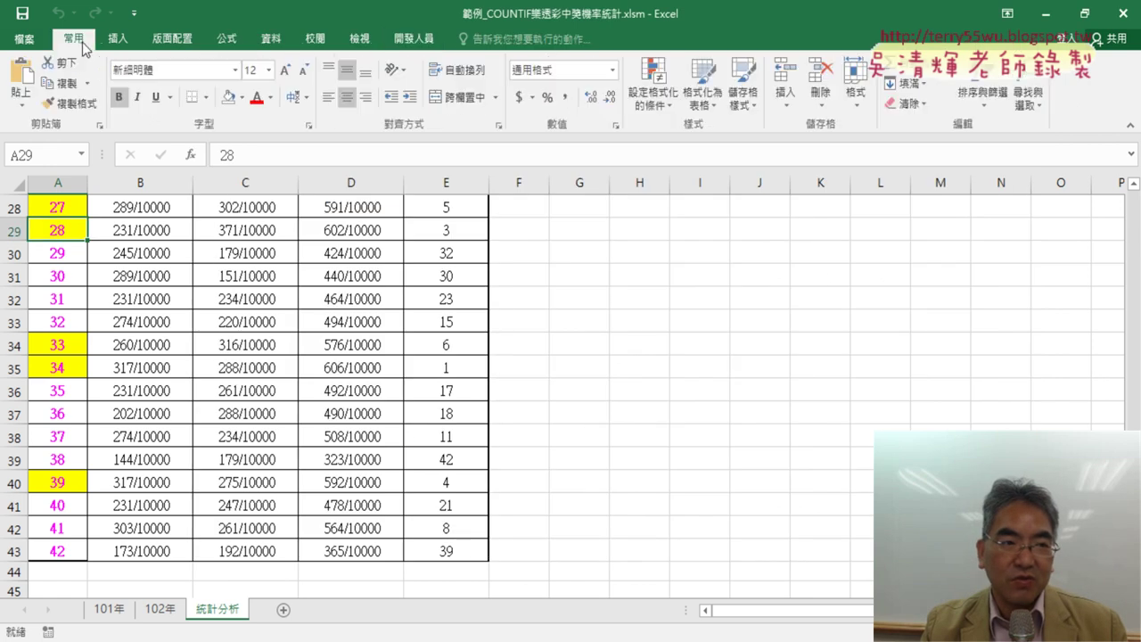
Fill cell A29 (number 28) yellow, then reopen the VBA editor at the RGB colour value.
left_click(241, 97)
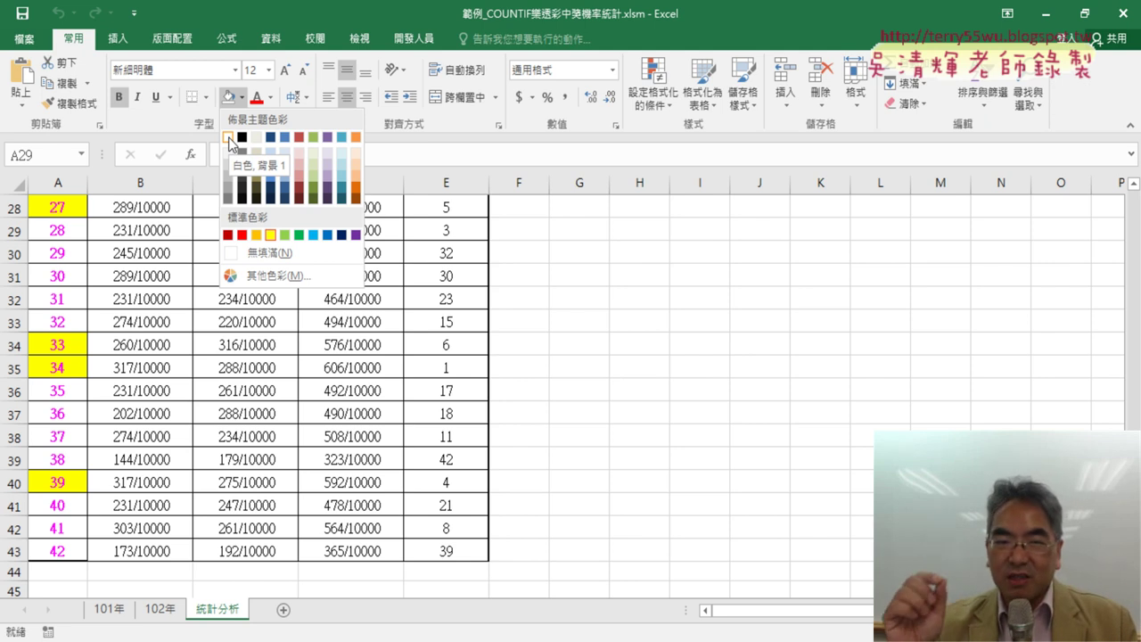
left_click(270, 234)
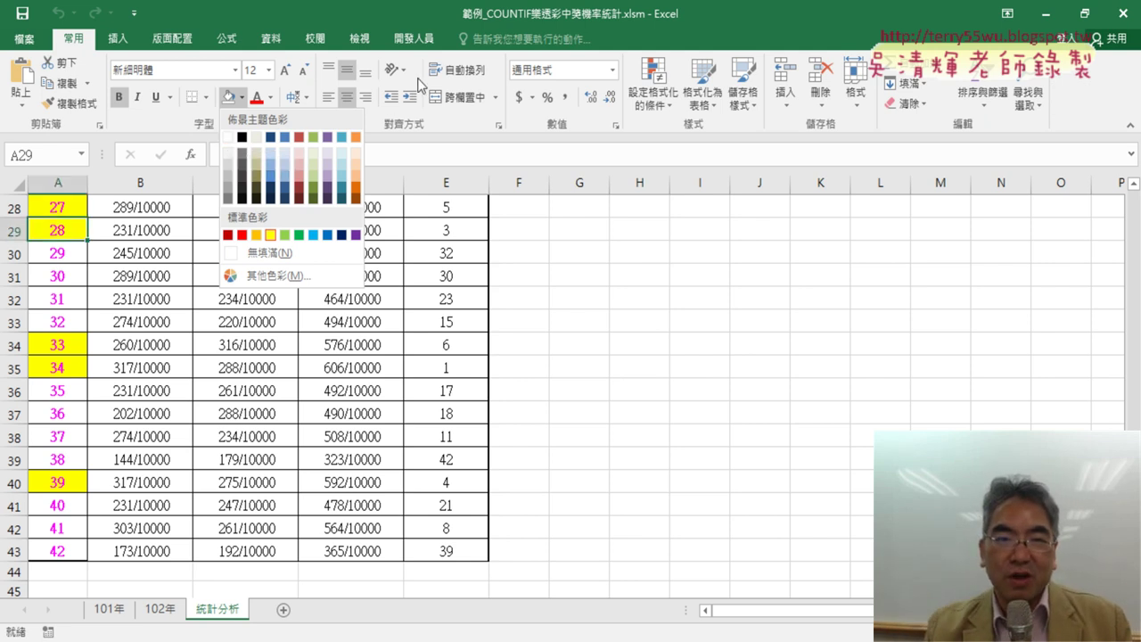
left_click(413, 38)
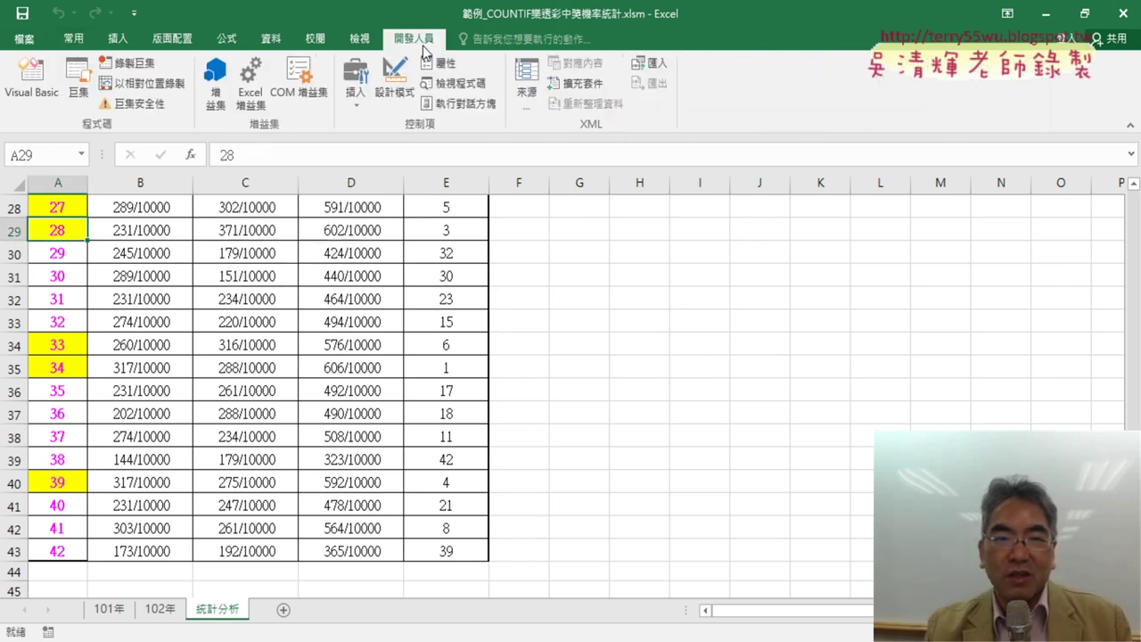
left_click(31, 79)
left_click_drag(854, 466, 693, 467)
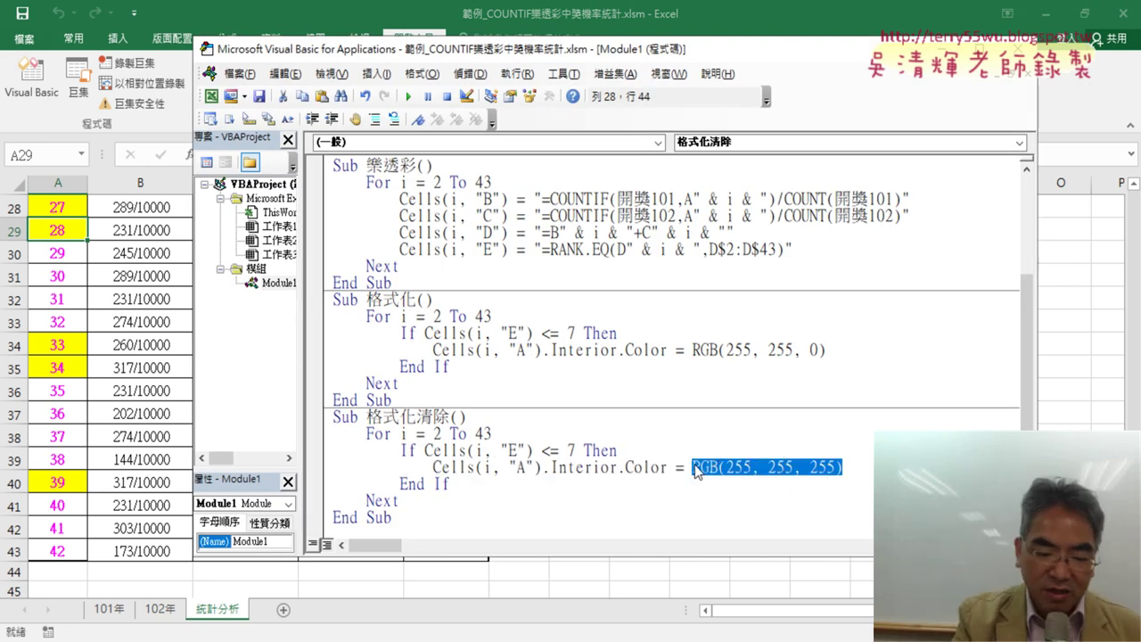
Replace RGB(255, 255, 255) with xlNone in 格式化清除 and run it to remove the yellow fills.
key("shift+Right")
key("shift+Right")
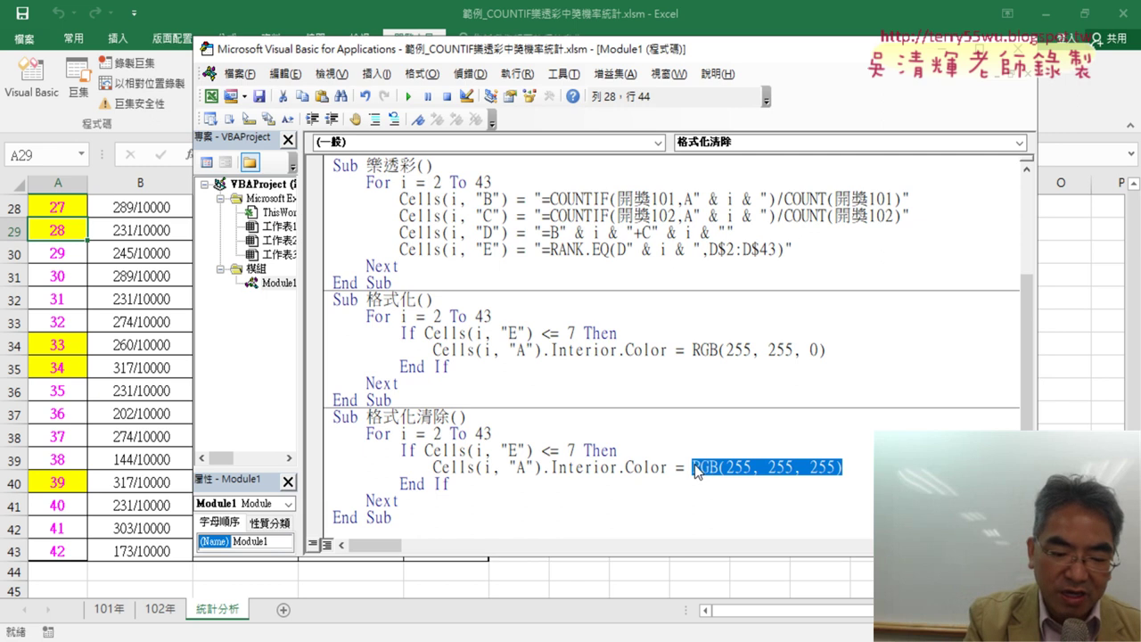
type("xl")
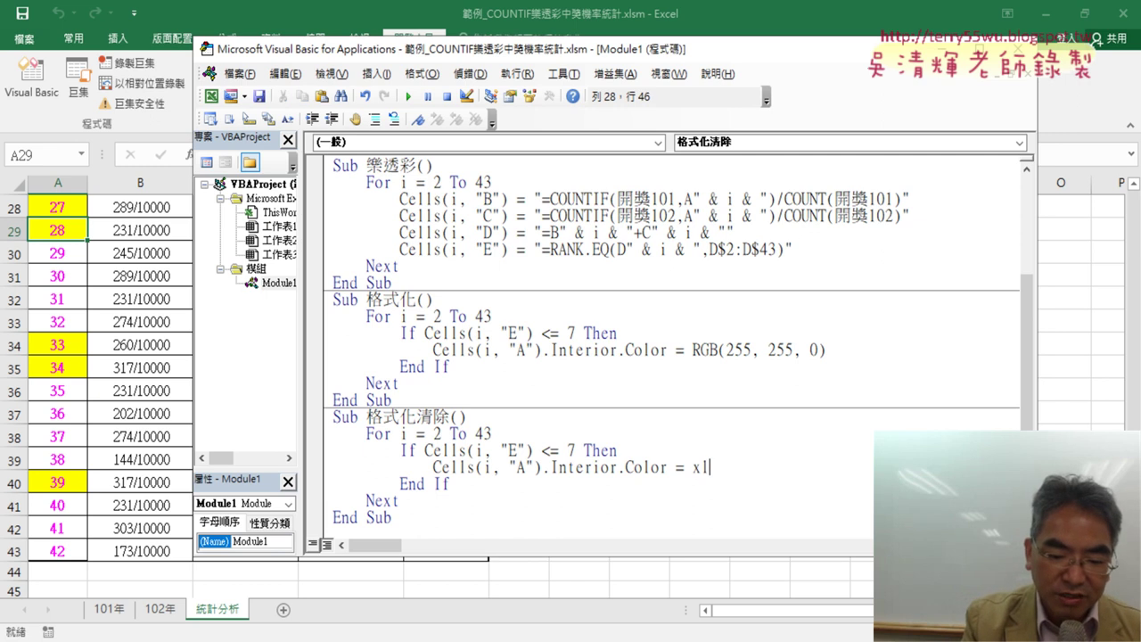
type("none")
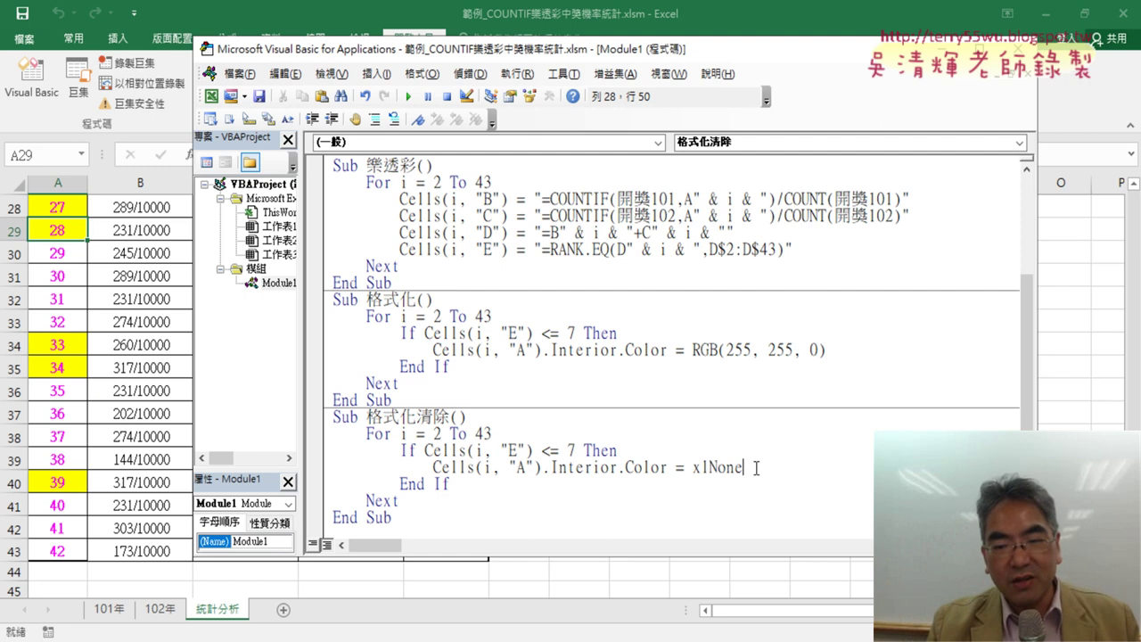
left_click_drag(755, 467, 686, 467)
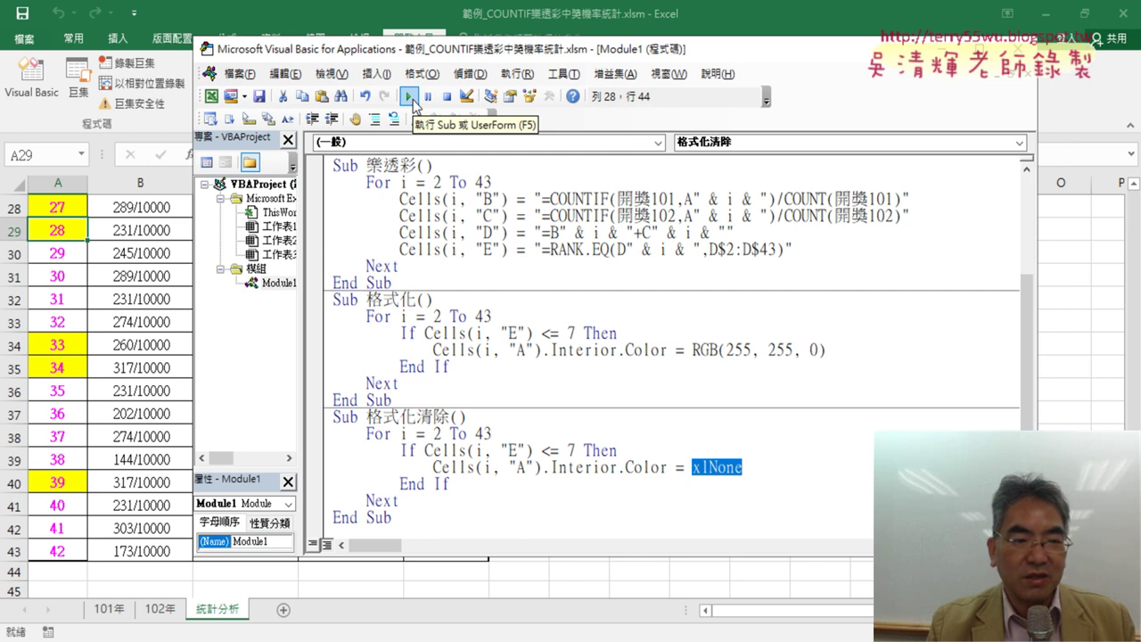
left_click(412, 99)
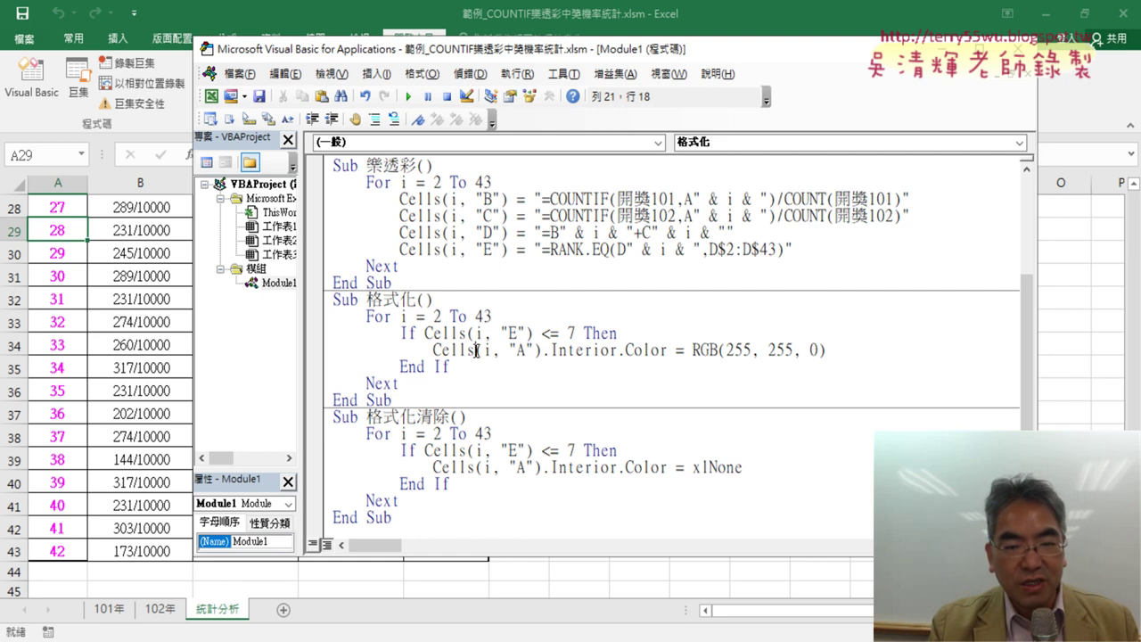
Rewrite 格式化's colouring line as Cells(i, "A").Interior.Color = RGB(255, 255, 0).
left_click_drag(475, 351, 849, 350)
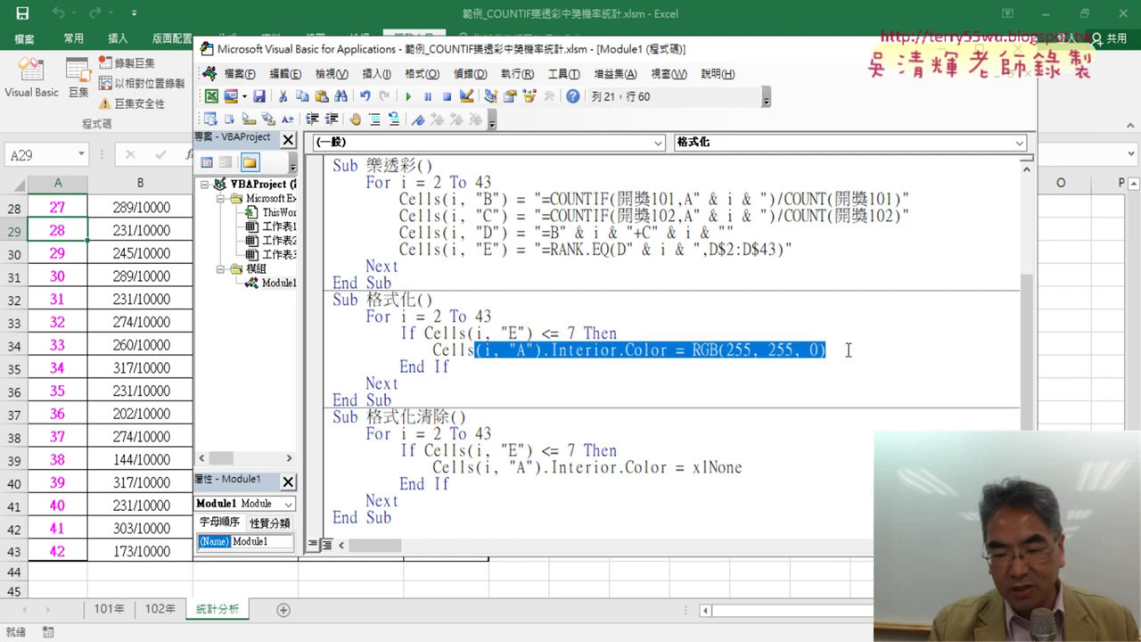
type(".in")
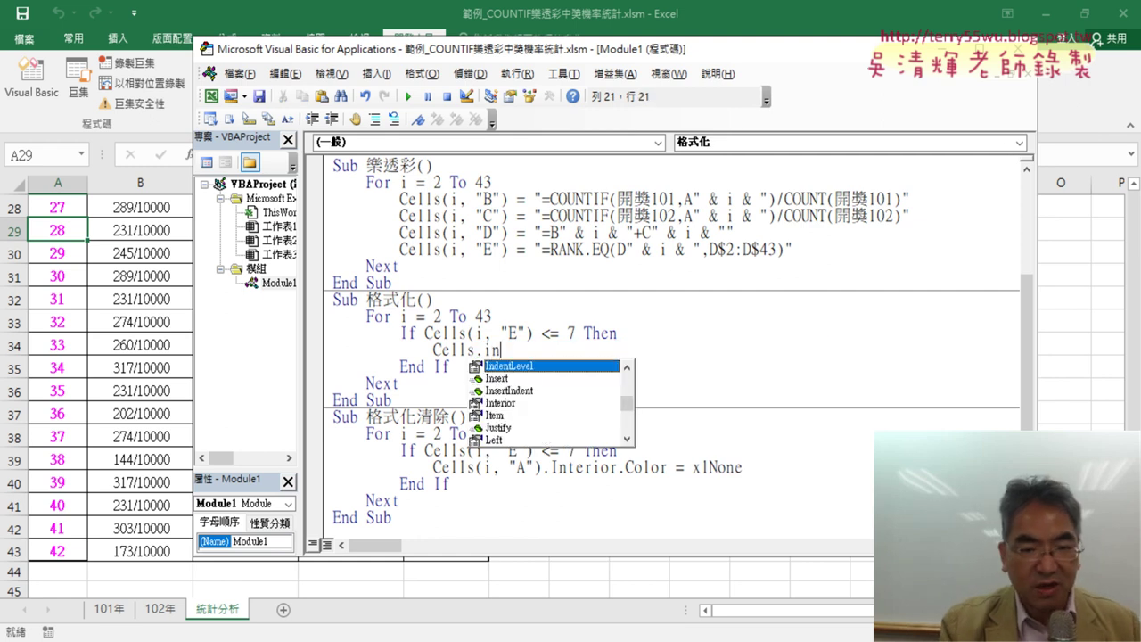
key("Down")
key("Down")
key("Down")
key("space")
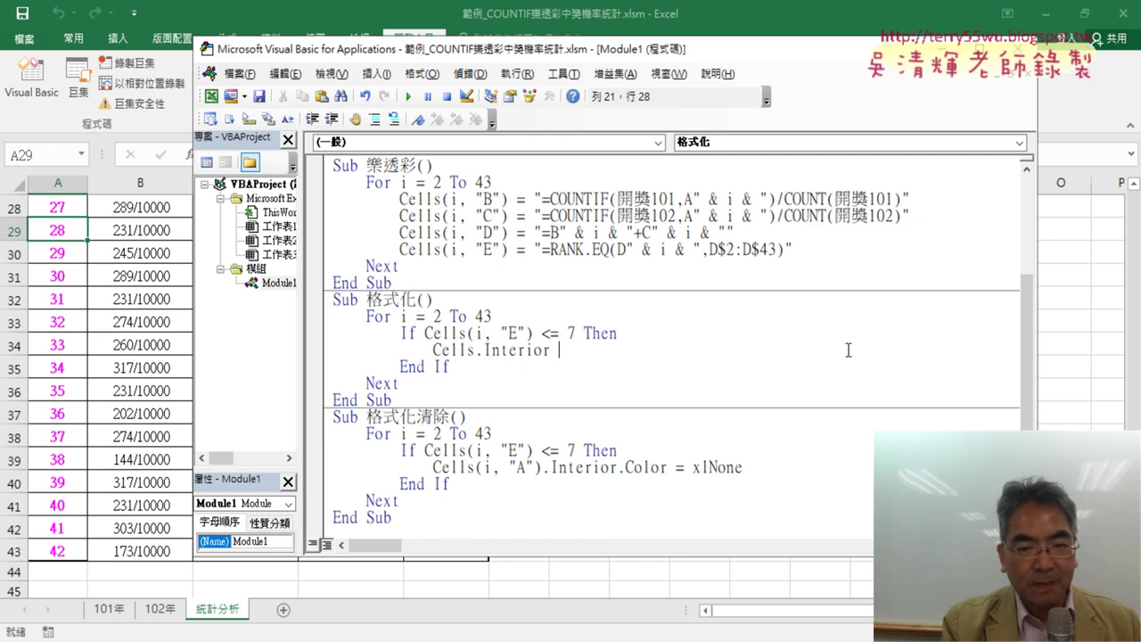
type(".")
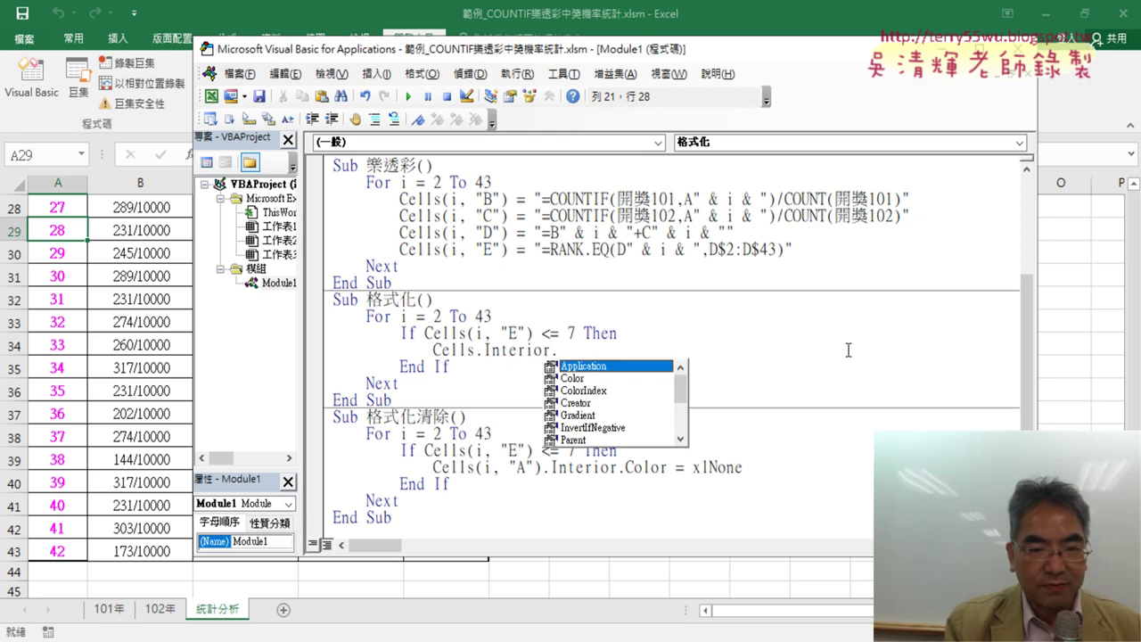
key("Down")
key("space")
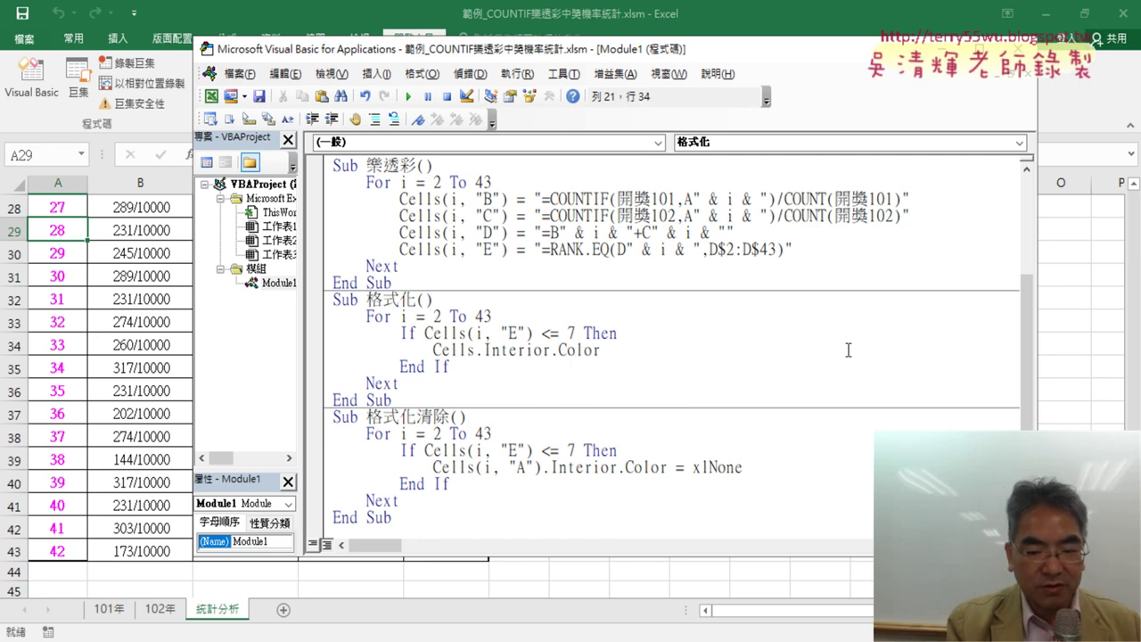
type("rgb")
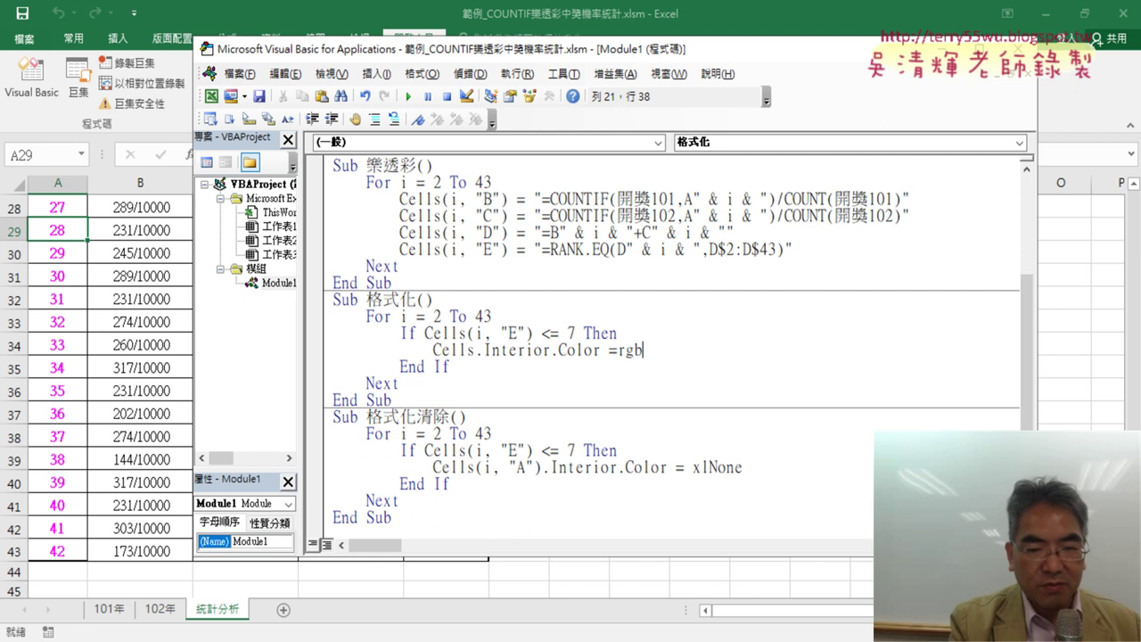
type("(255")
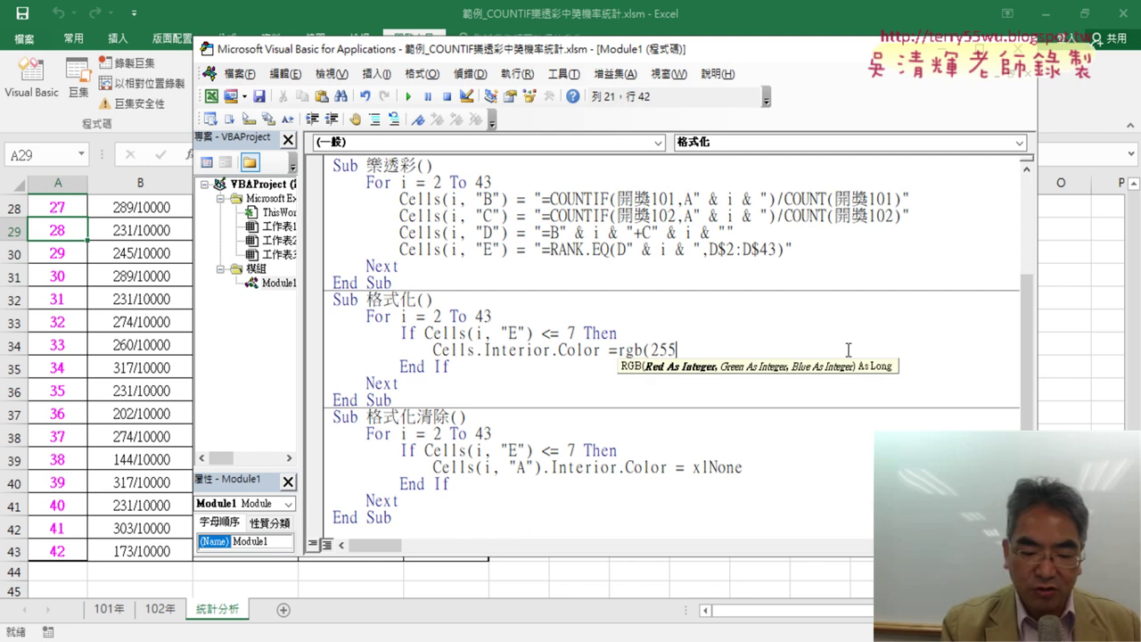
type(",255")
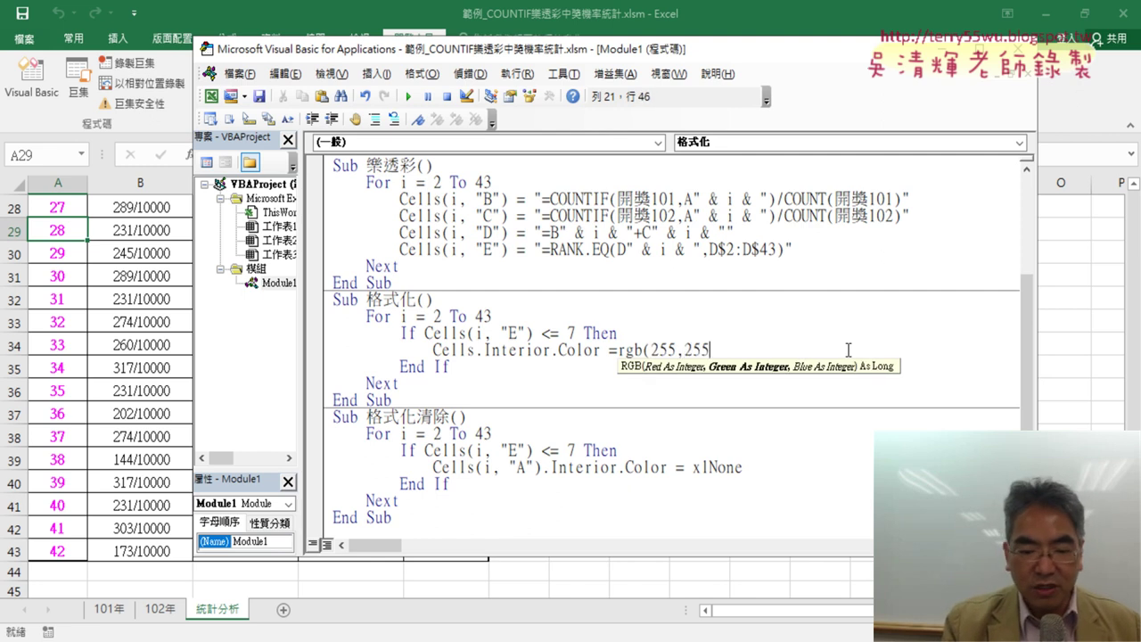
type(",0")
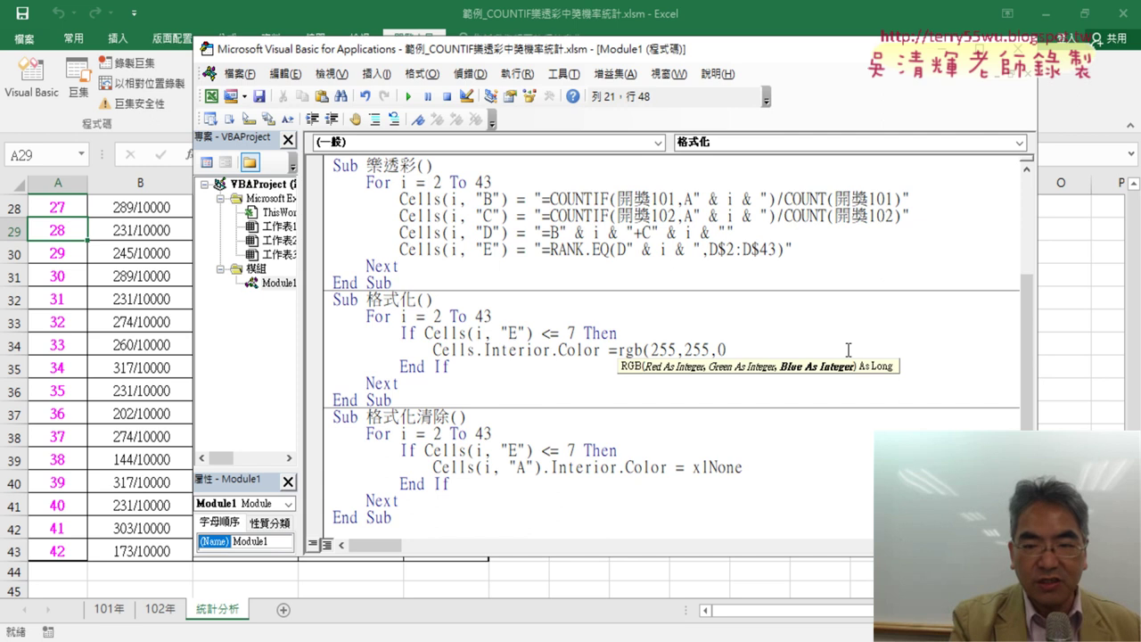
type(")")
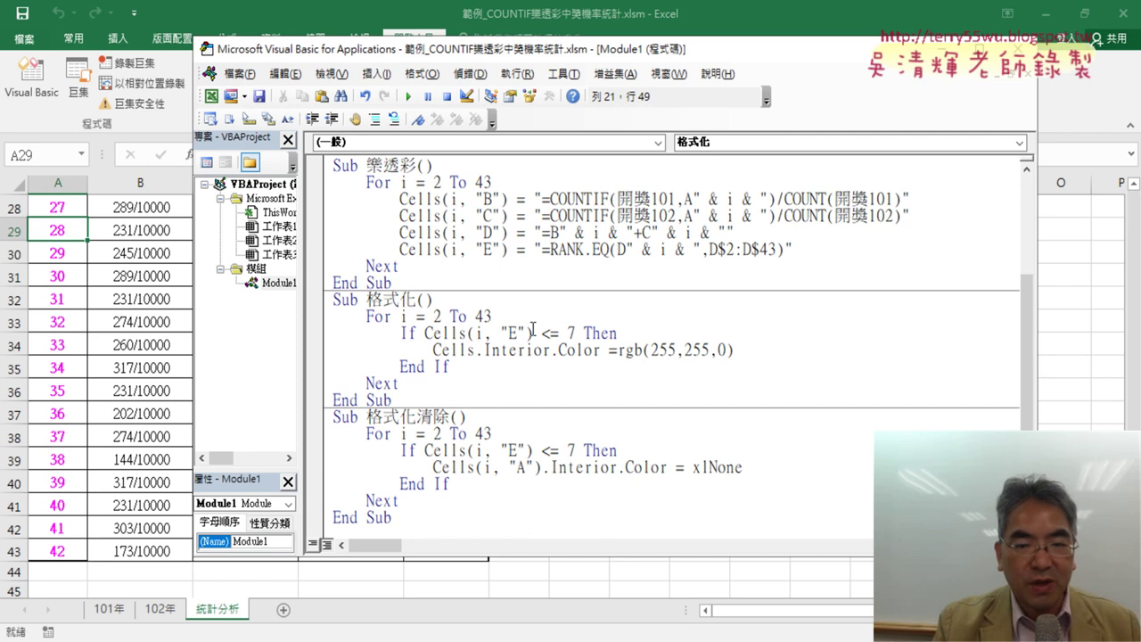
mouse_move(533, 329)
left_mouse_down()
mouse_move(472, 332)
mouse_move(476, 351)
left_mouse_up()
double_click(520, 352)
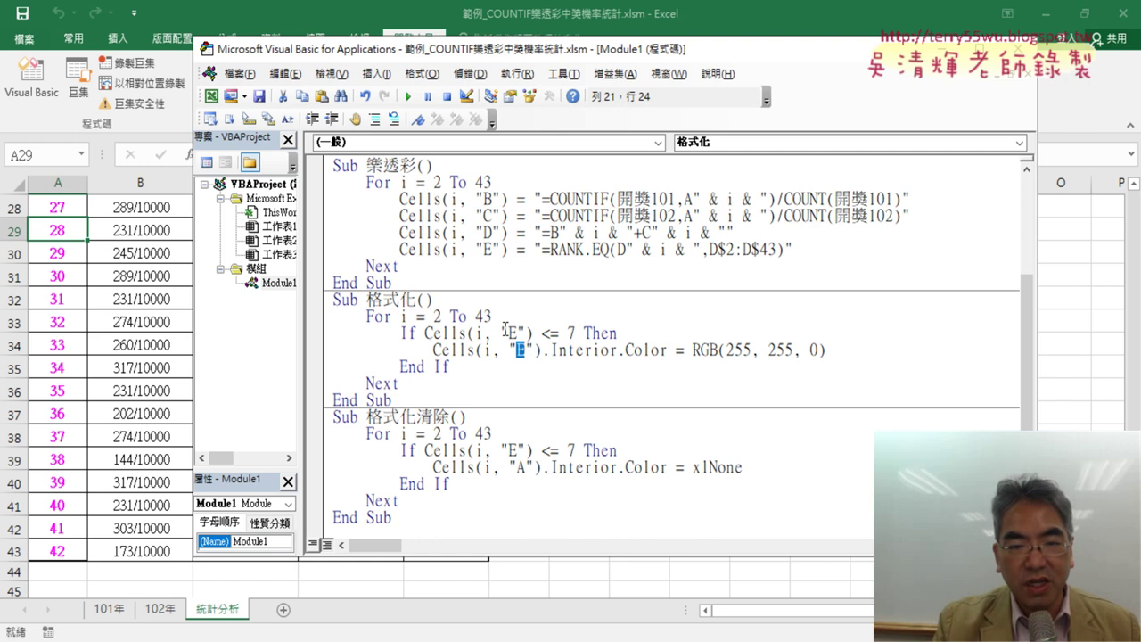
type("A")
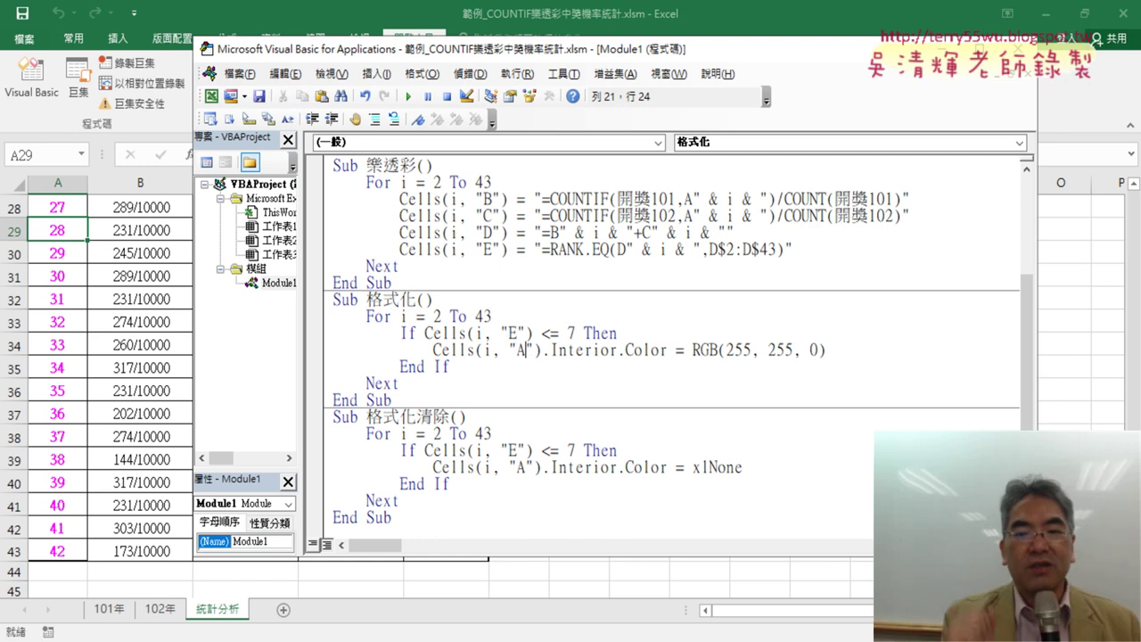
Run 格式化, then 格式化清除, and return to the worksheet's top.
left_click(515, 349)
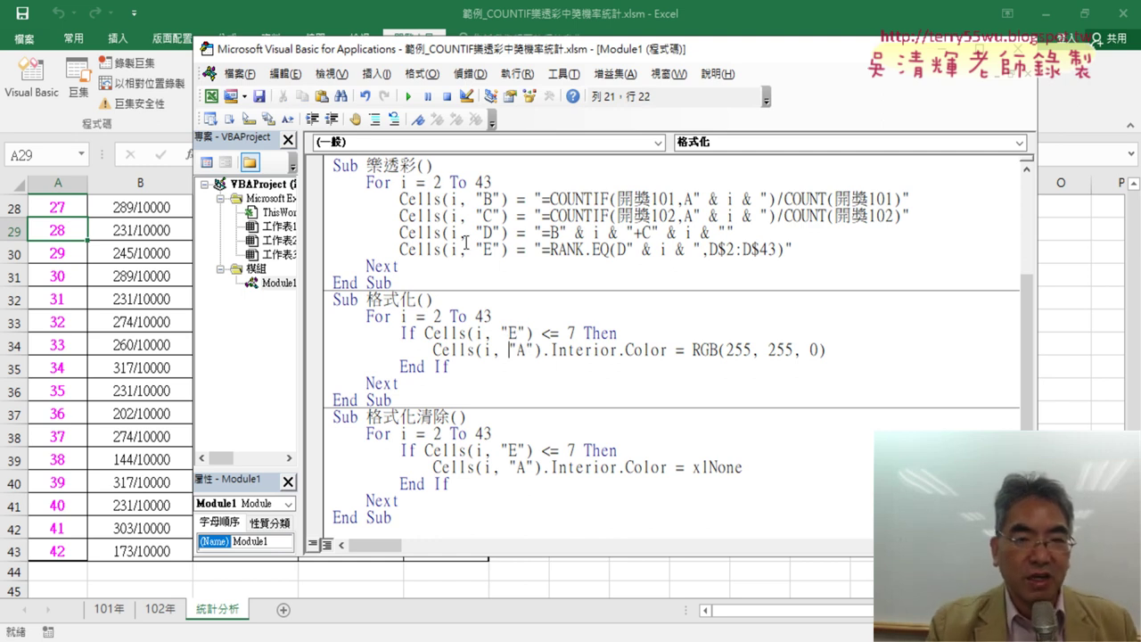
left_click(409, 96)
left_click(457, 453)
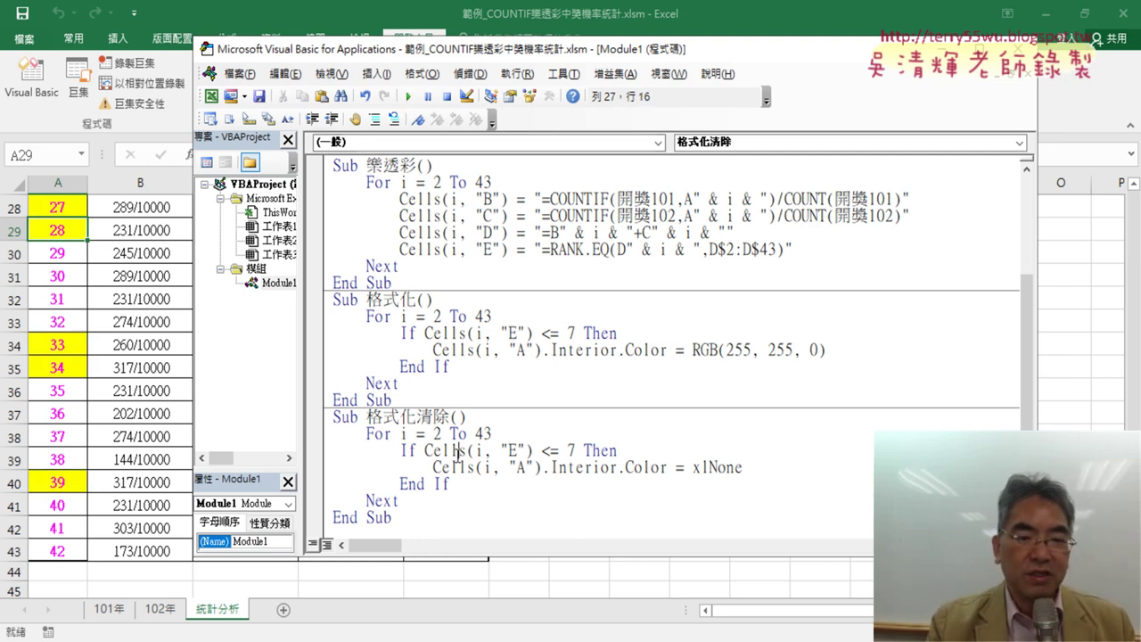
left_click(409, 96)
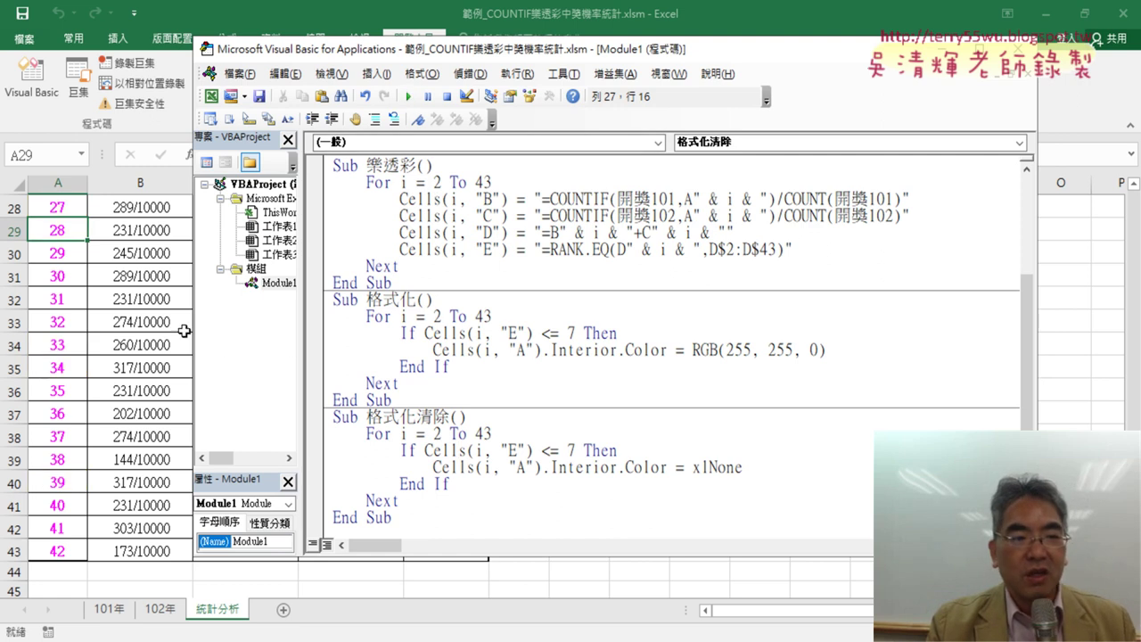
left_click(156, 322)
scroll(156, 322, "up", 8)
scroll(158, 324, "up", 1)
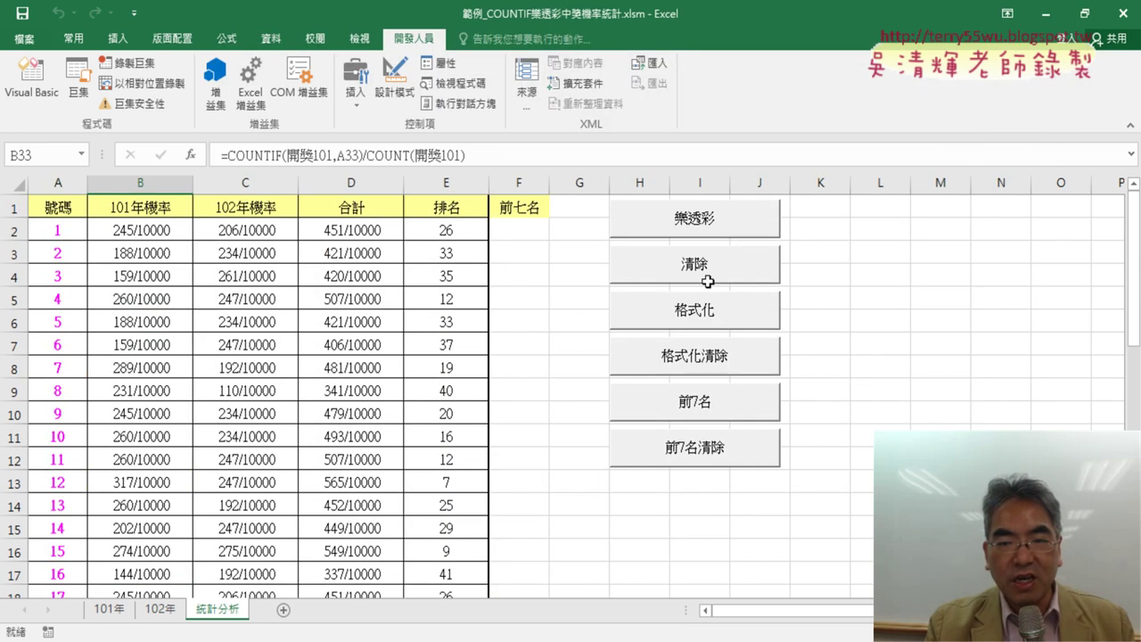
Use the sheet's 格式化 button to turn number 12 yellow, then show the Developer Insert controls.
left_click(720, 323)
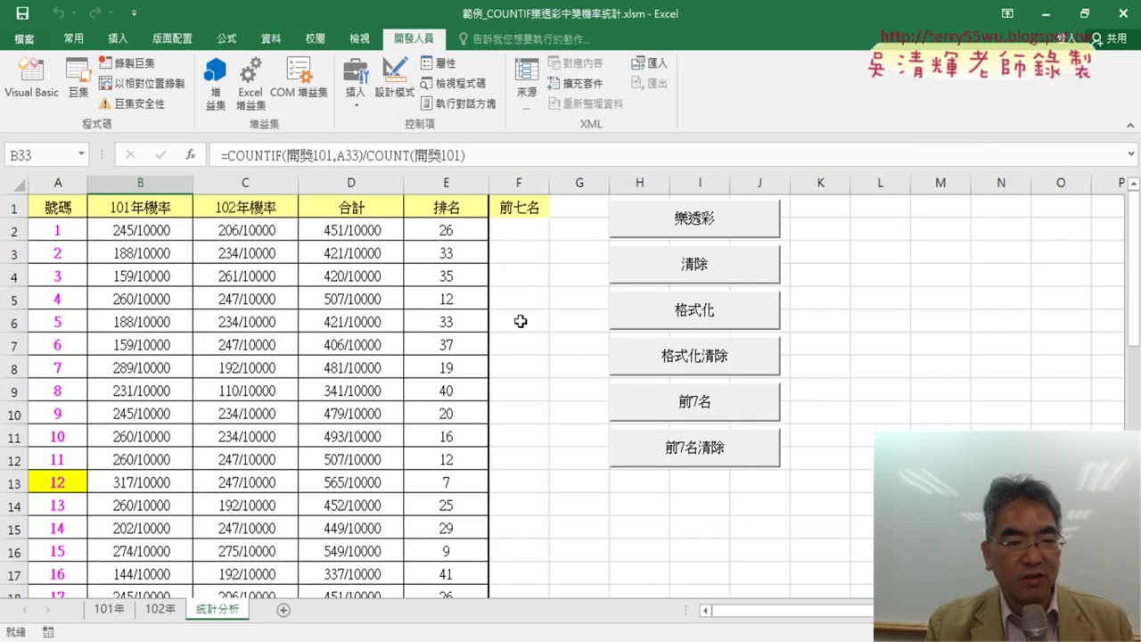
left_click(355, 90)
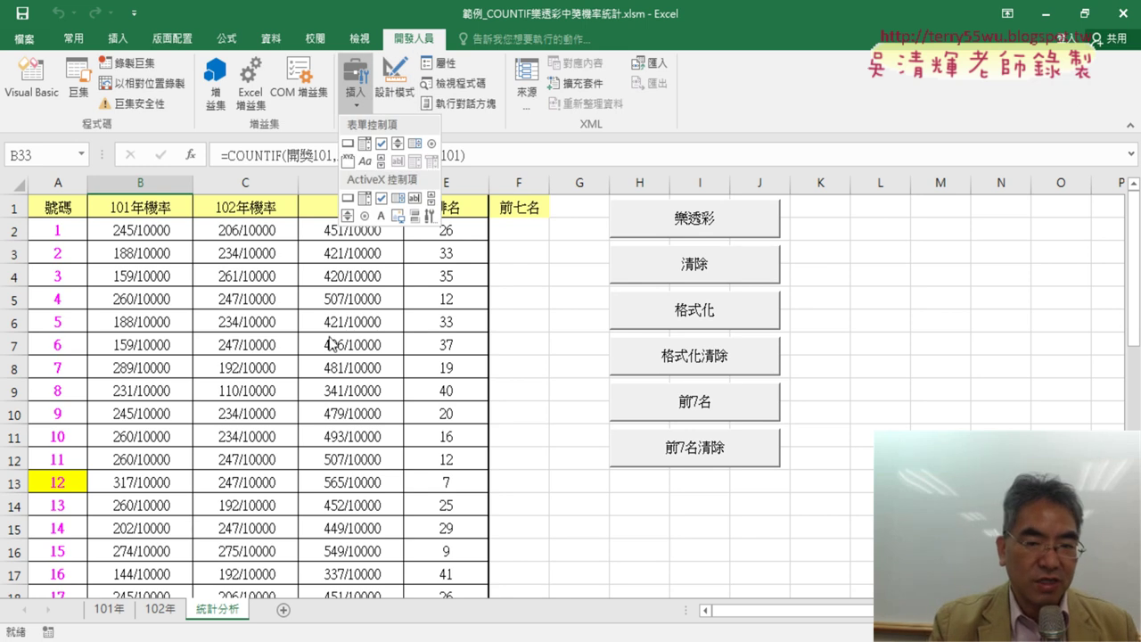
mouse_move(461, 7)
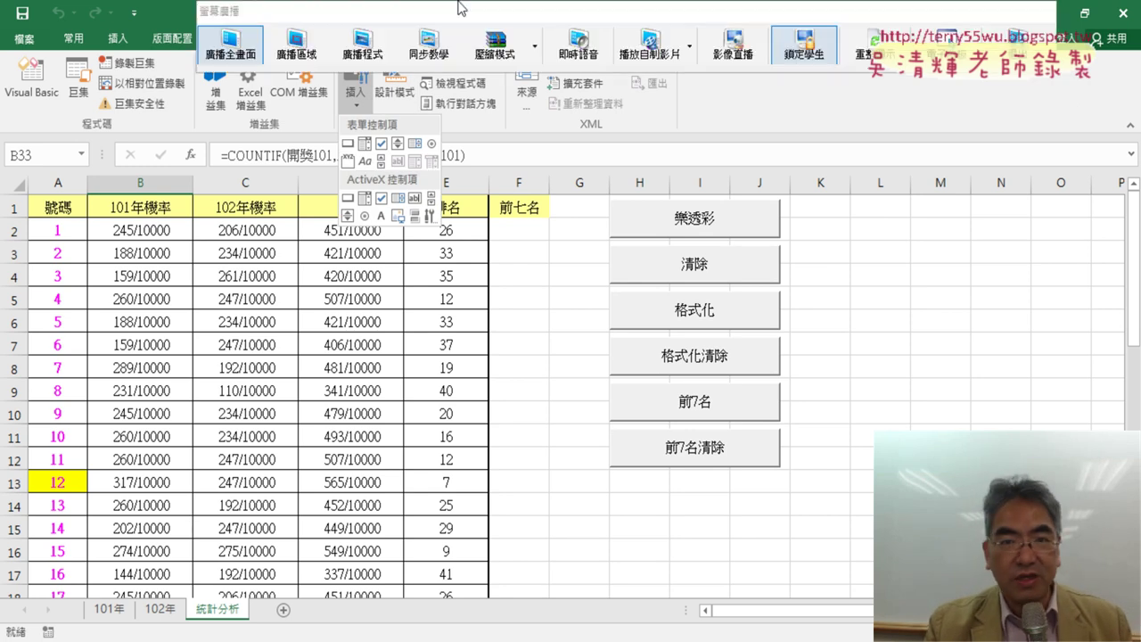